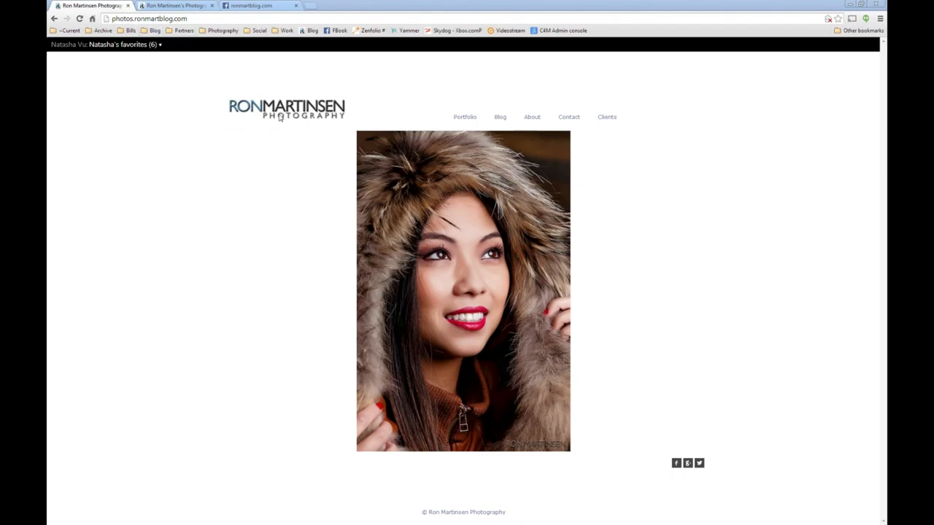
- Examine the ronmartblog.com home page, including its software, gear, book and service review lists and previous posts archive
{"action": "left_click", "coordinate": [155, 6]}
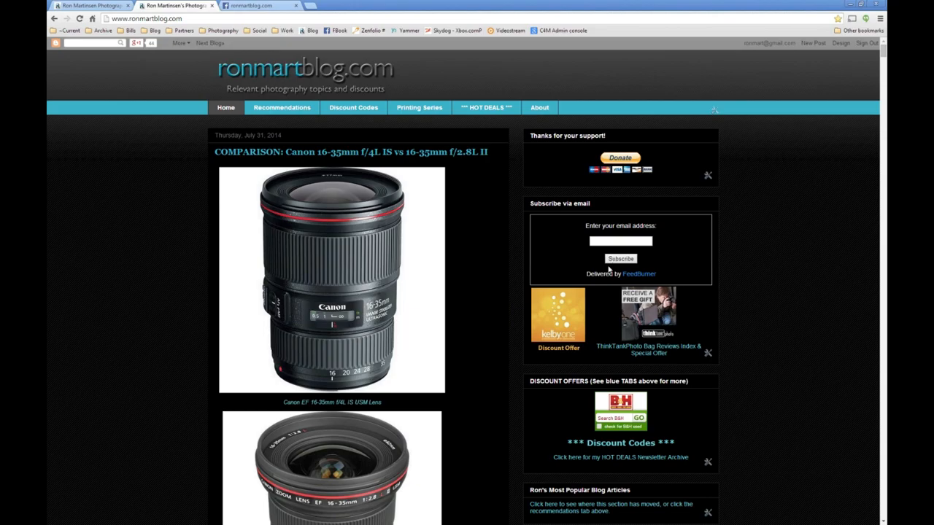
{"action": "scroll", "coordinate": [609, 269], "scroll_direction": "down", "scroll_amount": 5}
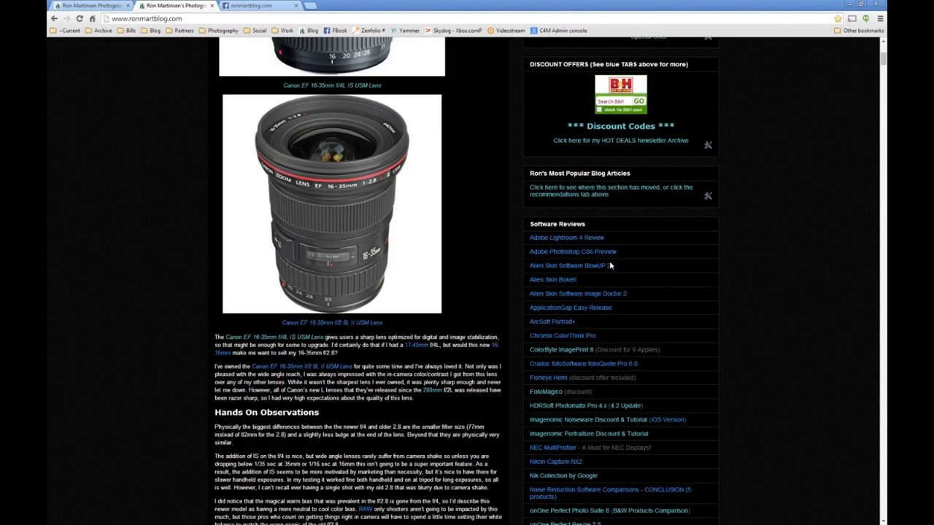
{"action": "scroll", "coordinate": [609, 265], "scroll_direction": "down", "scroll_amount": 1}
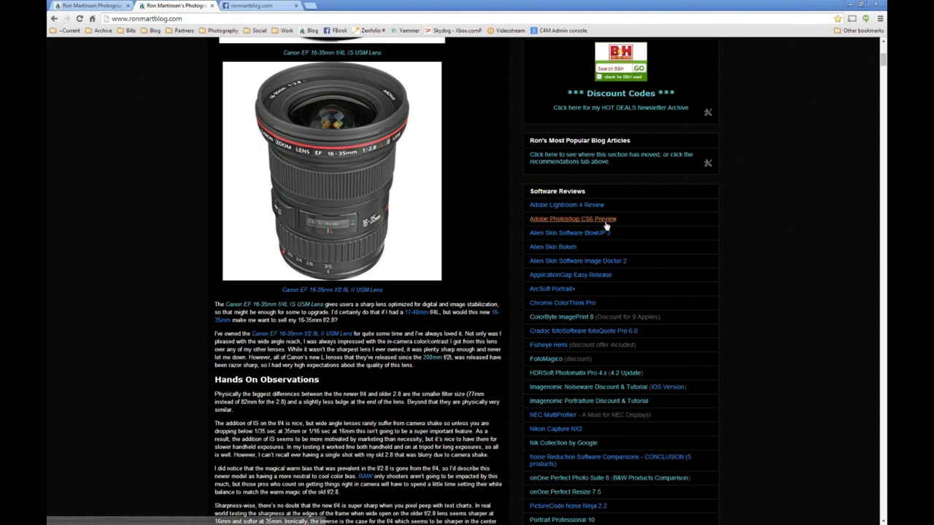
{"action": "scroll", "coordinate": [632, 416], "scroll_direction": "down", "scroll_amount": 3}
{"action": "scroll", "coordinate": [632, 414], "scroll_direction": "down", "scroll_amount": 6}
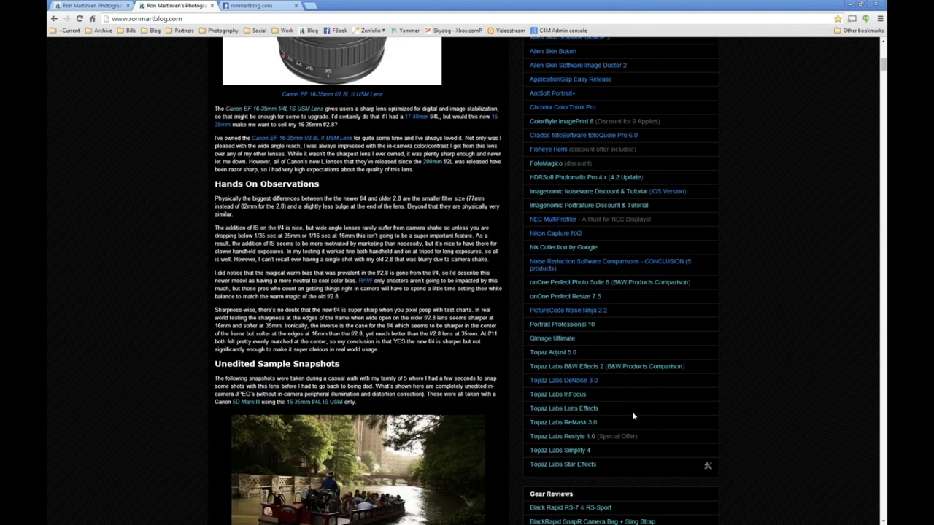
{"action": "scroll", "coordinate": [636, 418], "scroll_direction": "down", "scroll_amount": 15}
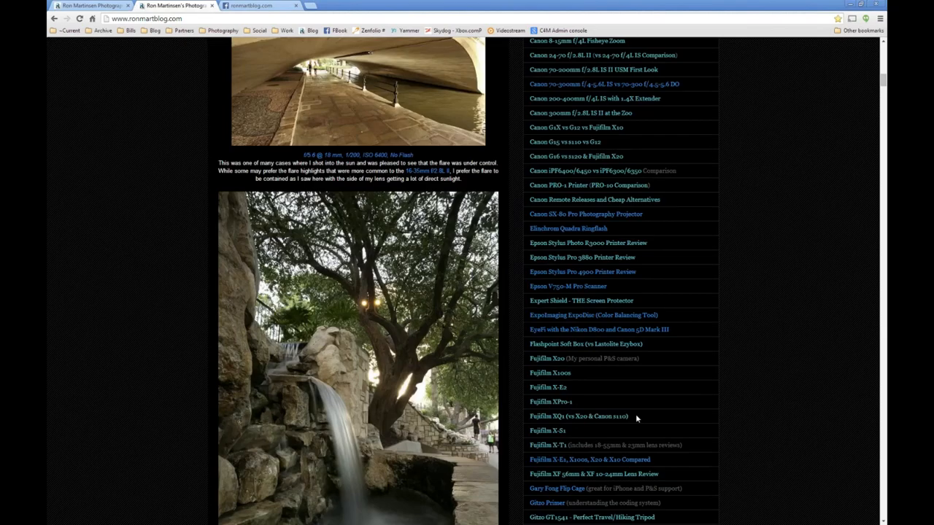
{"action": "scroll", "coordinate": [636, 418], "scroll_direction": "down", "scroll_amount": 1}
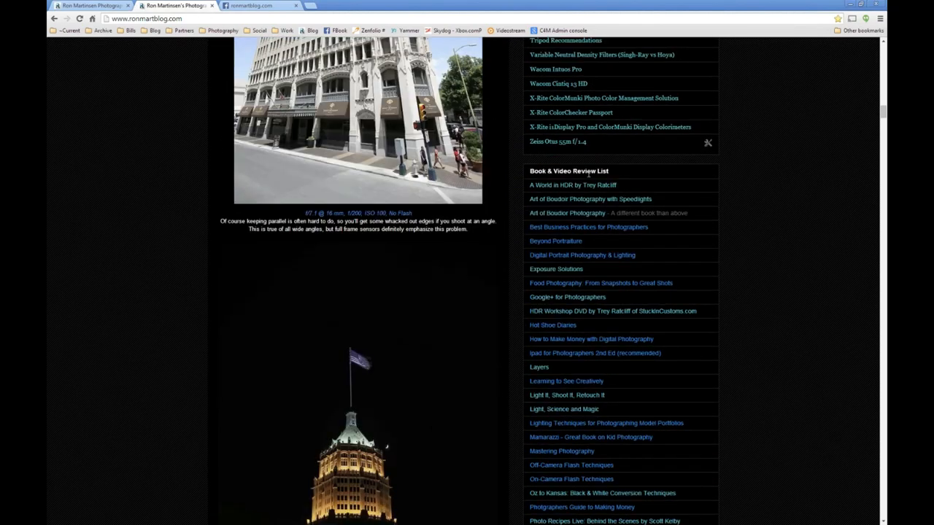
{"action": "scroll", "coordinate": [661, 338], "scroll_direction": "down", "scroll_amount": 15}
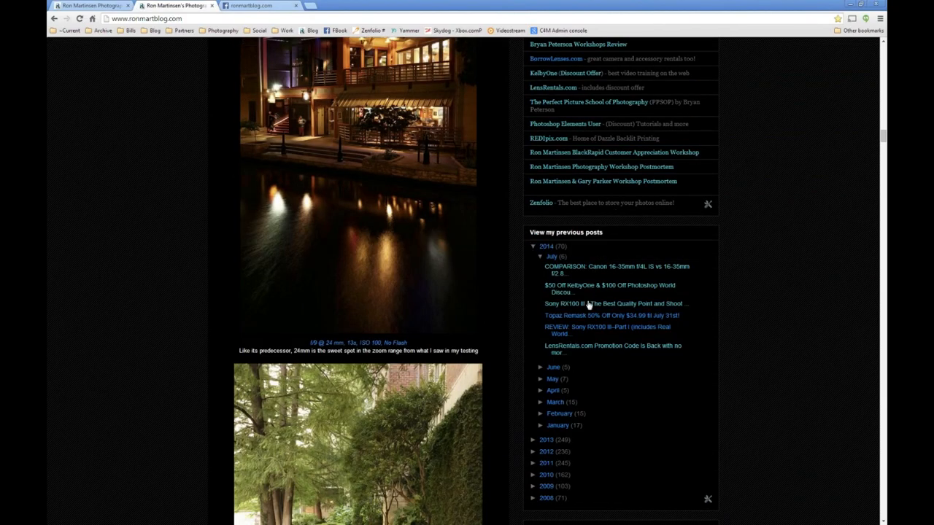
{"action": "scroll", "coordinate": [596, 452], "scroll_direction": "up", "scroll_amount": 1}
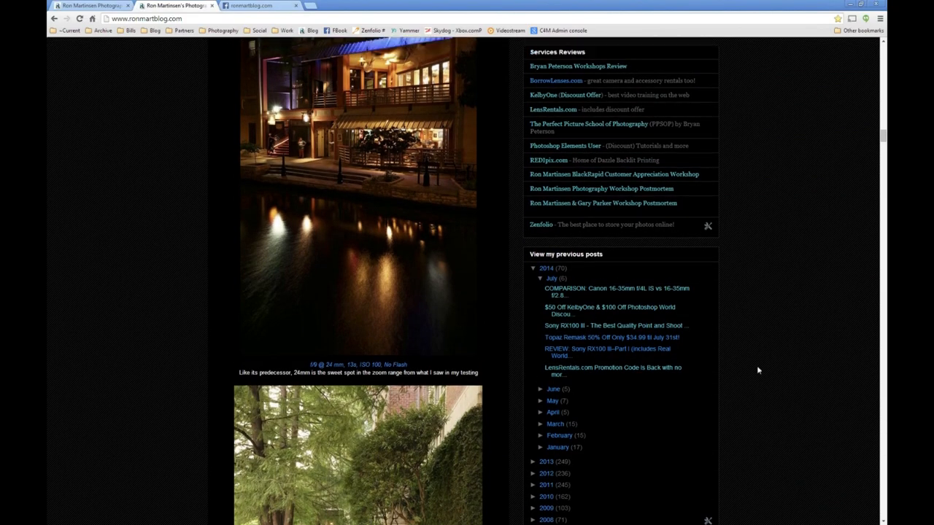
{"action": "scroll", "coordinate": [737, 334], "scroll_direction": "up", "scroll_amount": 12}
{"action": "scroll", "coordinate": [730, 325], "scroll_direction": "up", "scroll_amount": 15}
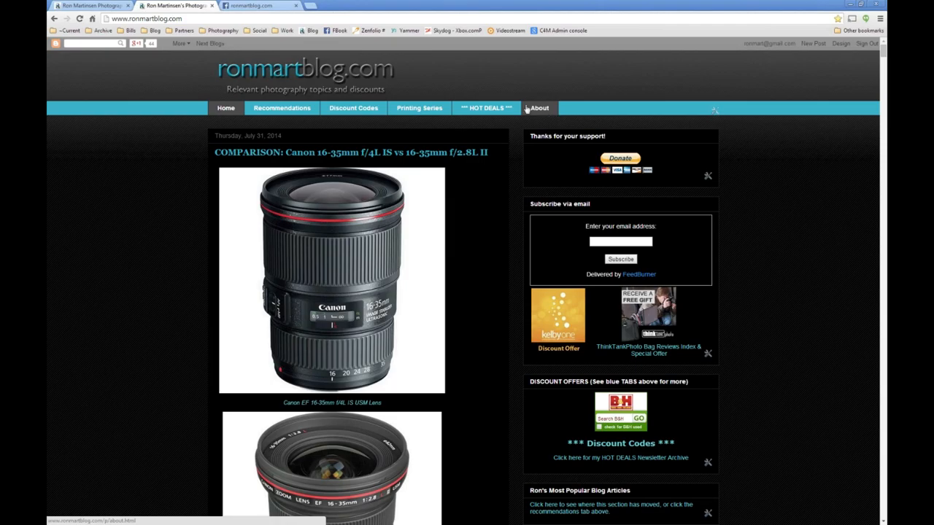
- View the ronmartblog Facebook page and its address, revisit the photography portfolio site, and switch to Perfect Photo Suite 8
{"action": "left_click", "coordinate": [268, 8]}
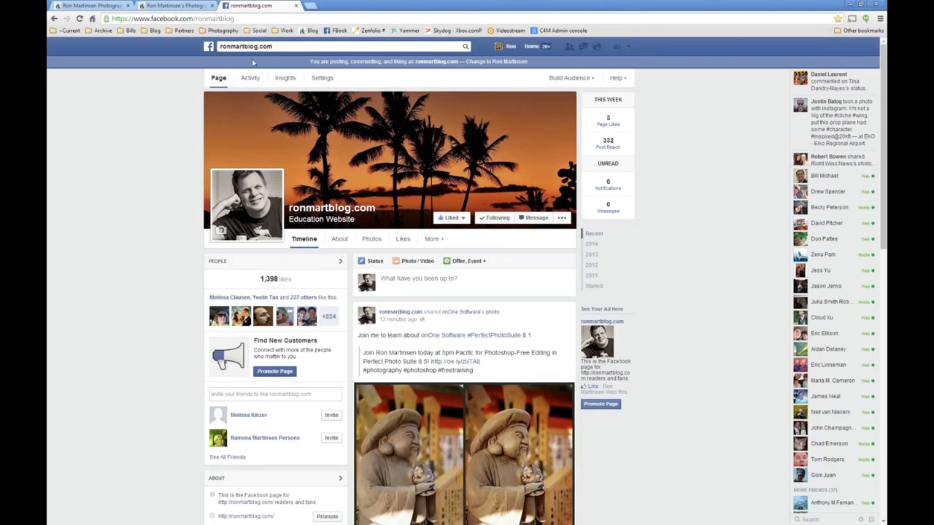
{"action": "left_click_drag", "start_coordinate": [197, 19], "coordinate": [258, 22]}
{"action": "left_click", "coordinate": [114, 8]}
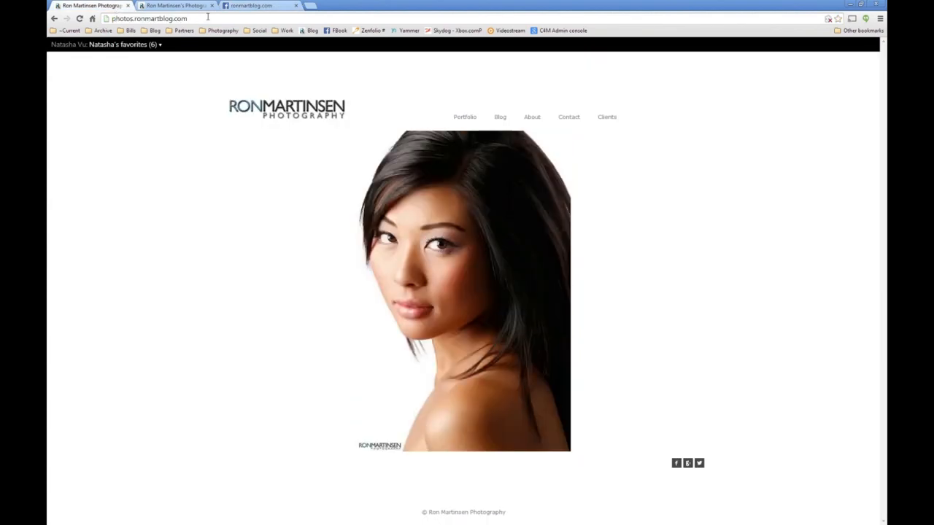
{"action": "left_click", "coordinate": [233, 8]}
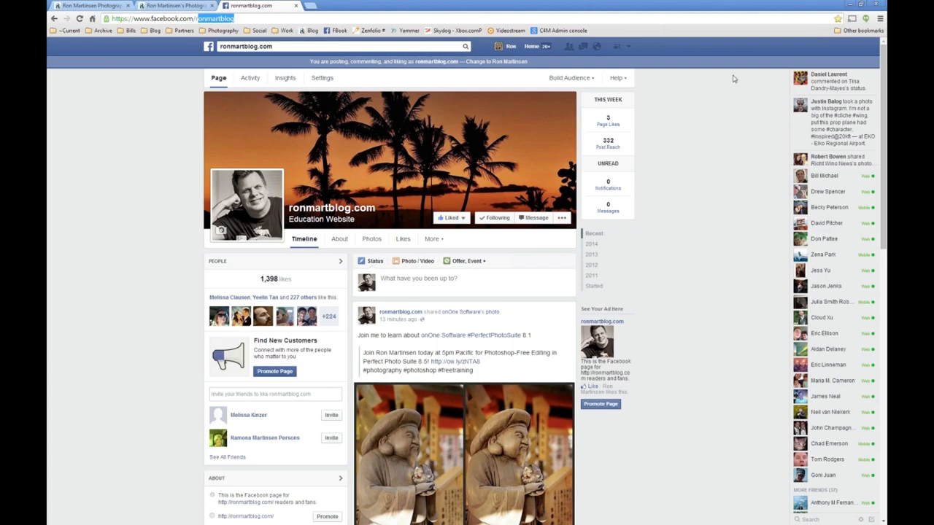
{"action": "left_click", "coordinate": [875, 5]}
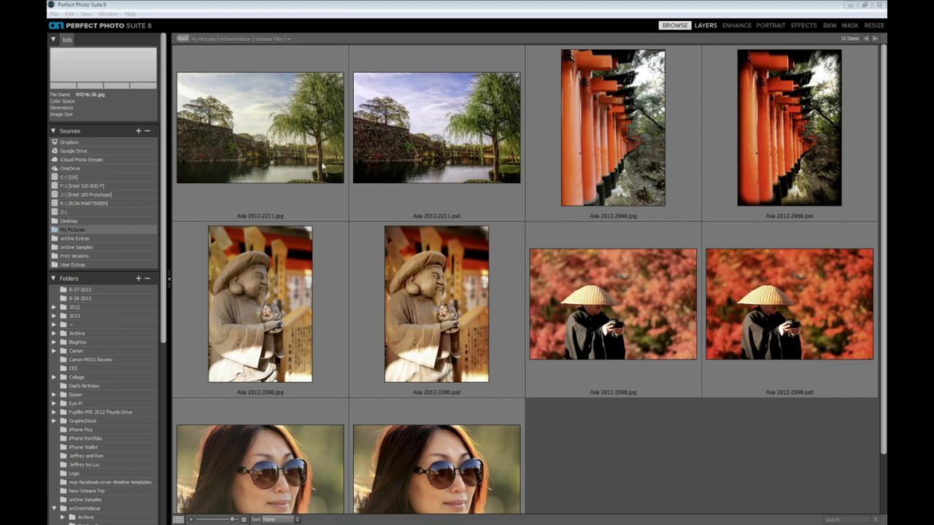
- Compare the edited Asia 2012-2211.psd with the original Asia 2012-2211.jpg by selecting each version
{"action": "left_click", "coordinate": [398, 179]}
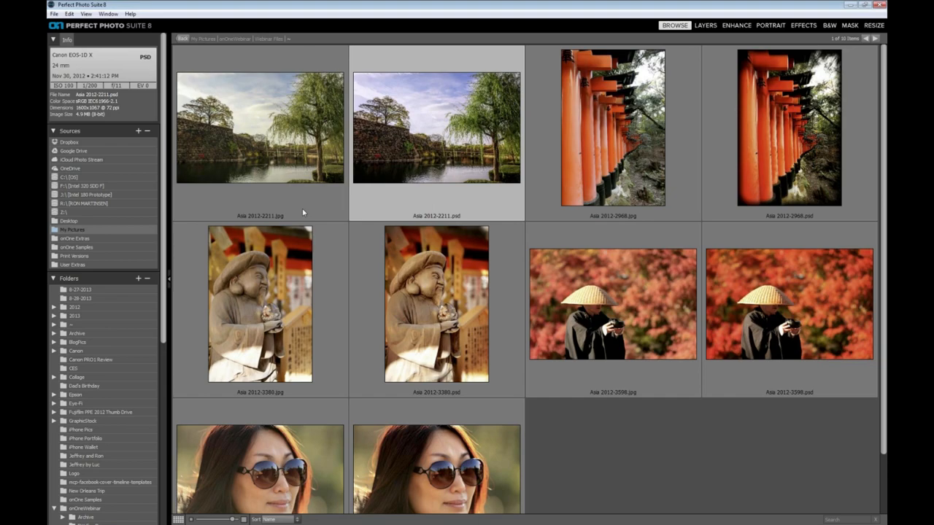
{"action": "left_click", "coordinate": [280, 217]}
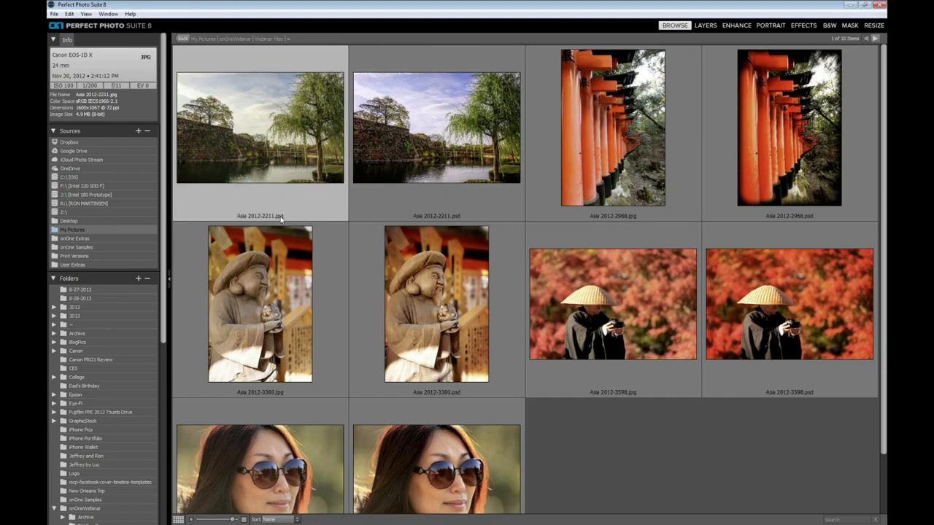
{"action": "left_click", "coordinate": [441, 185]}
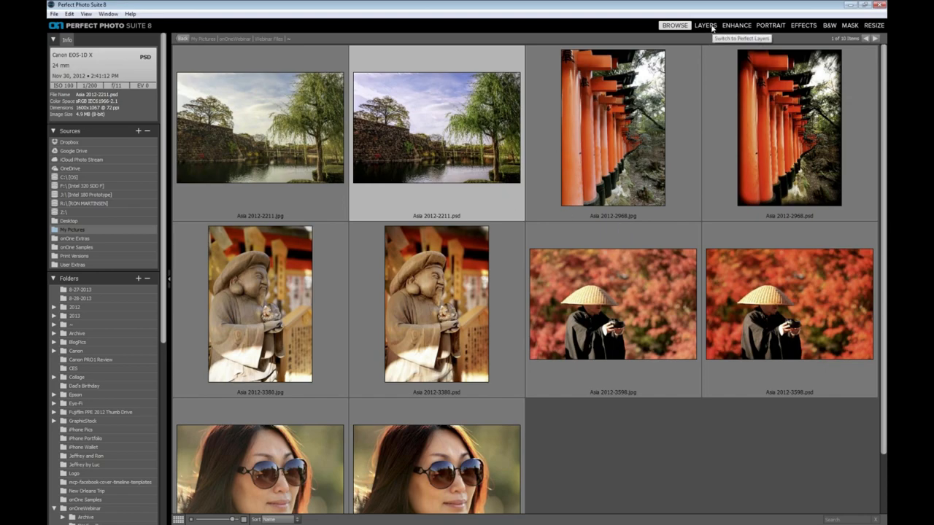
- Open Asia 2012-1442.jpg from the Webinar Files folder in the B&W module as an 8 bit Photoshop copy
{"action": "left_click", "coordinate": [269, 37]}
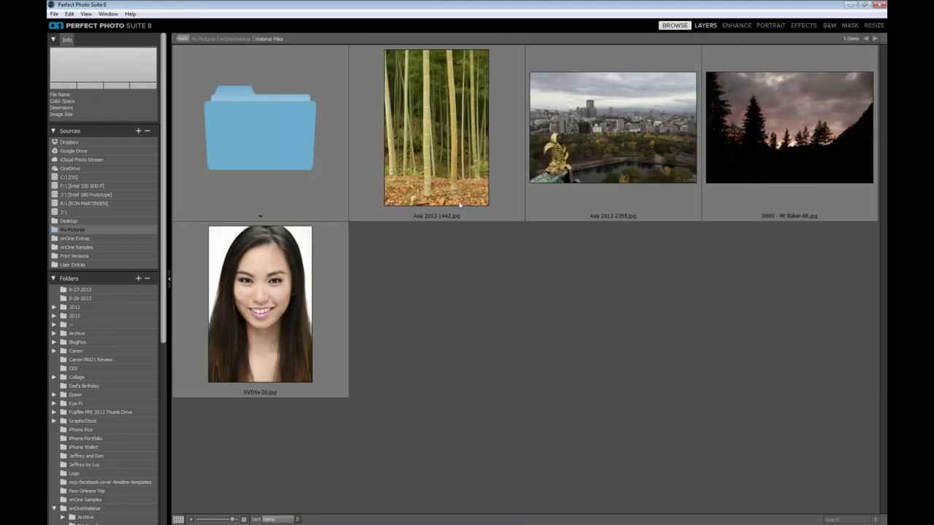
{"action": "left_click", "coordinate": [451, 160]}
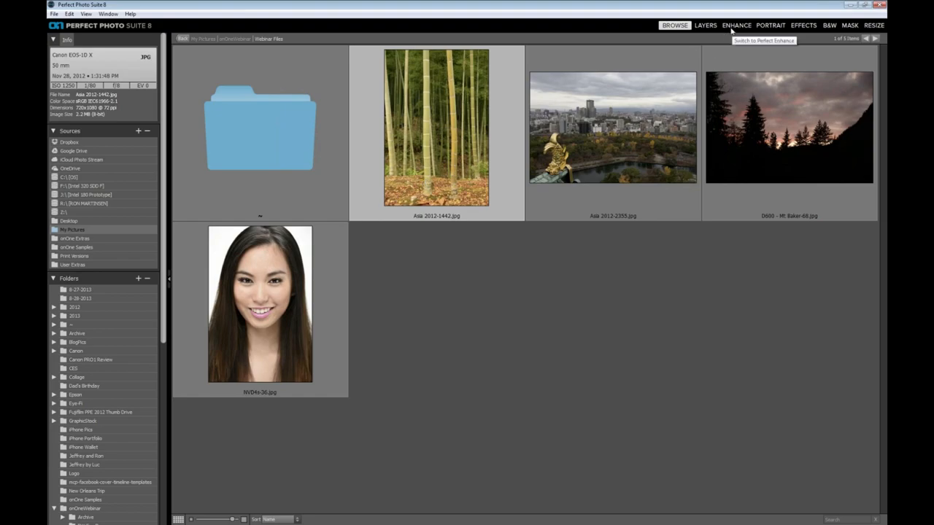
{"action": "left_click", "coordinate": [830, 26]}
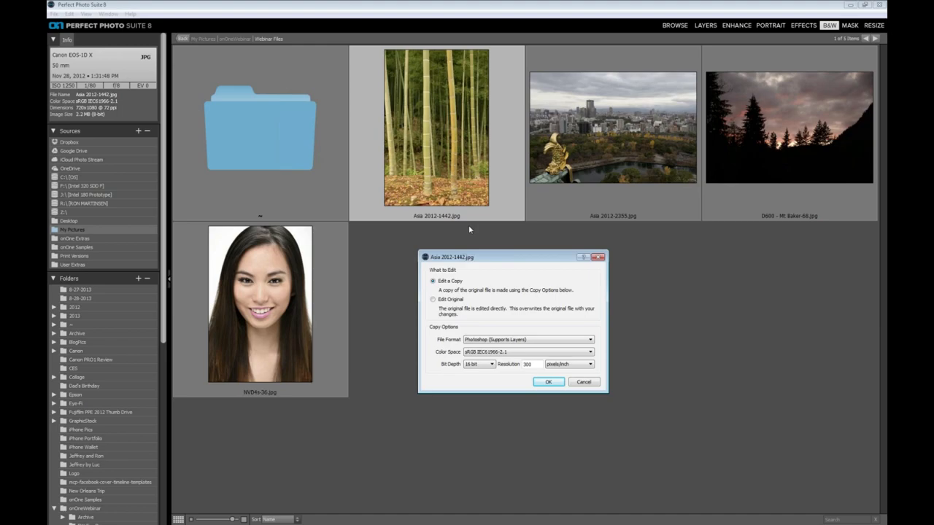
{"action": "left_click", "coordinate": [479, 365]}
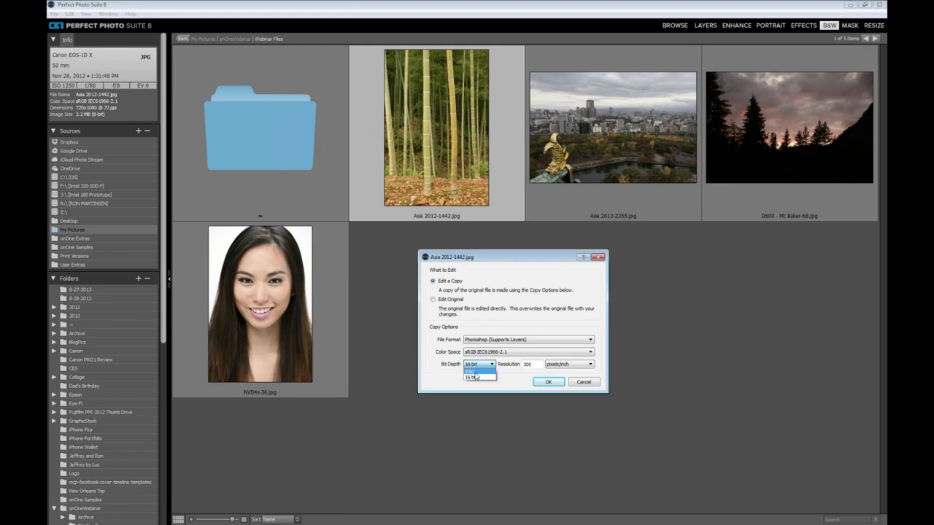
{"action": "left_click", "coordinate": [470, 372]}
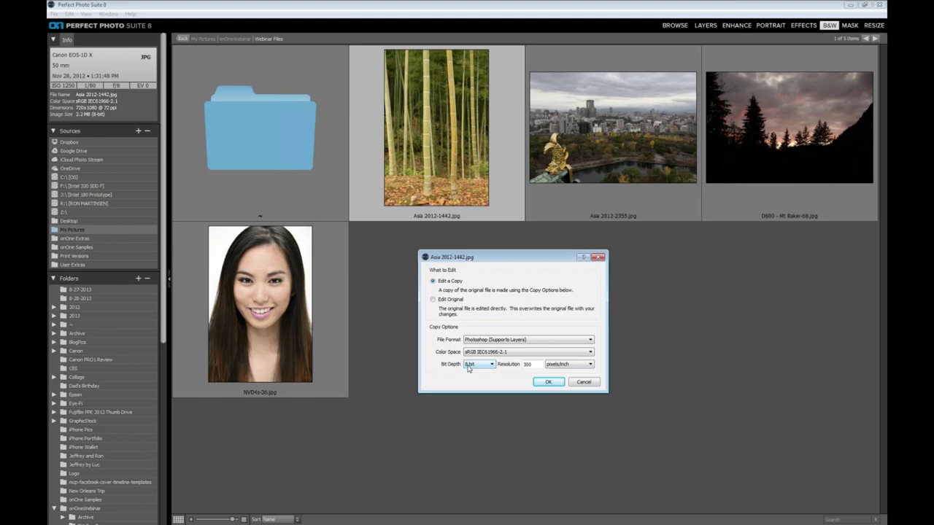
{"action": "left_click", "coordinate": [542, 384]}
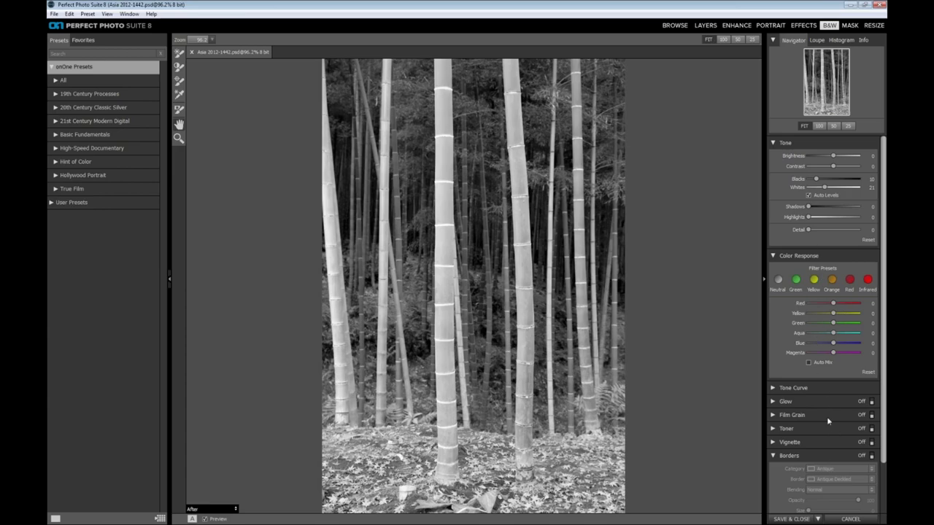
- Show all onOne B&W presets as a thumbnail grid on the bamboo photo and browse the previews
{"action": "scroll", "coordinate": [833, 397], "scroll_direction": "down", "scroll_amount": 2}
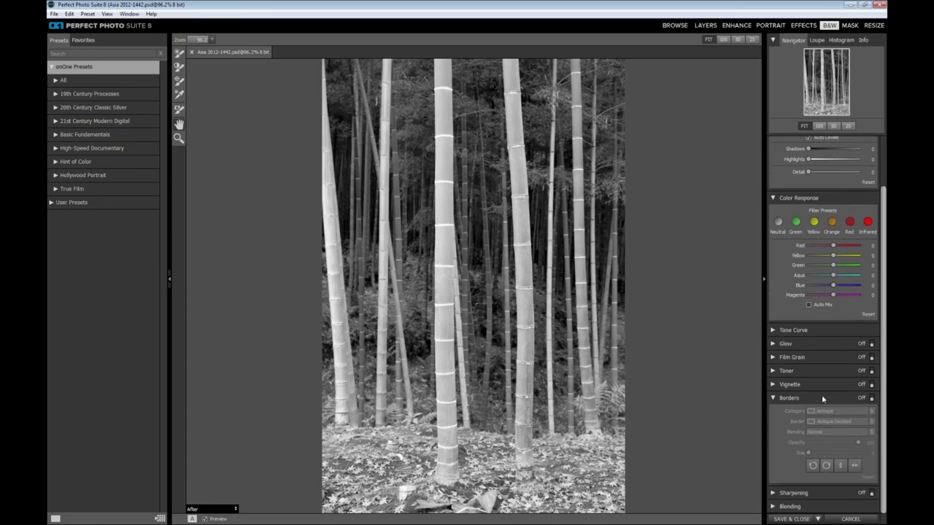
{"action": "scroll", "coordinate": [866, 413], "scroll_direction": "up", "scroll_amount": 2}
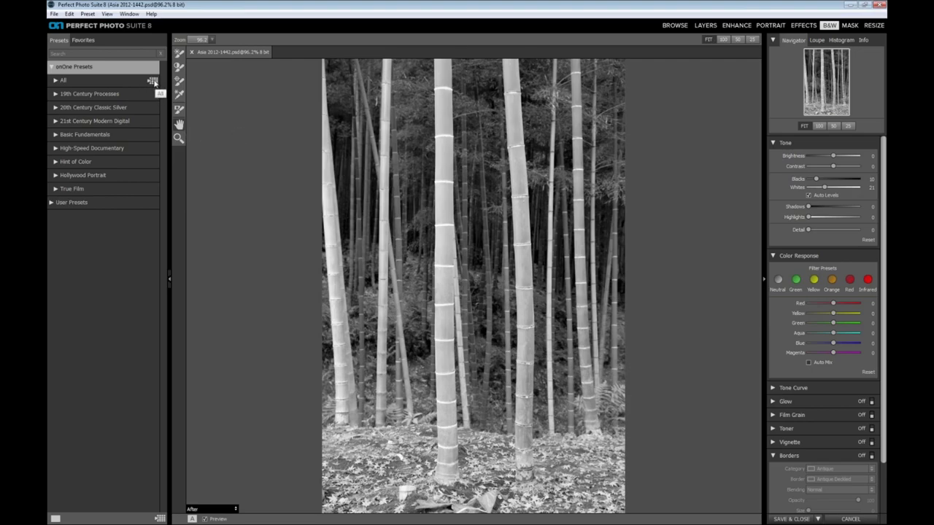
{"action": "left_click", "coordinate": [154, 83]}
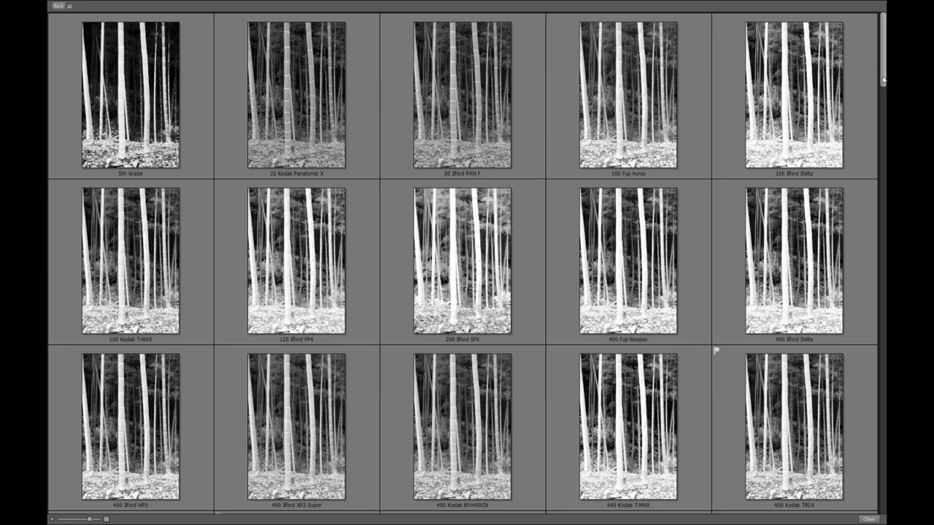
{"action": "left_click_drag", "start_coordinate": [884, 80], "coordinate": [884, 167]}
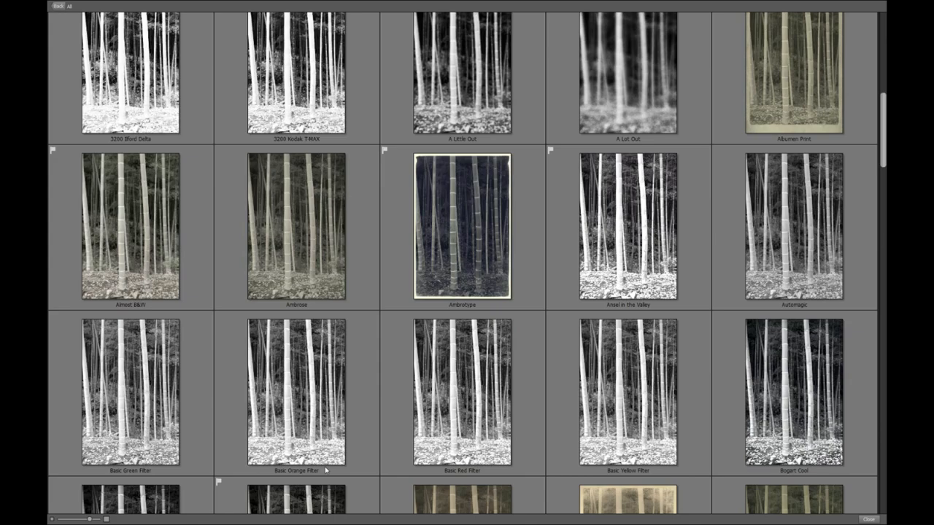
{"action": "scroll", "coordinate": [353, 437], "scroll_direction": "down", "scroll_amount": 1}
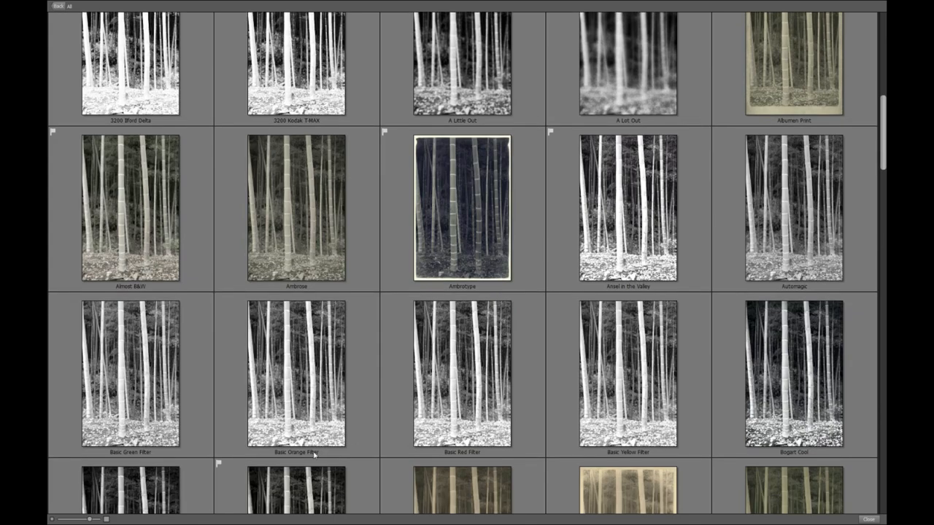
{"action": "scroll", "coordinate": [315, 454], "scroll_direction": "down", "scroll_amount": 1}
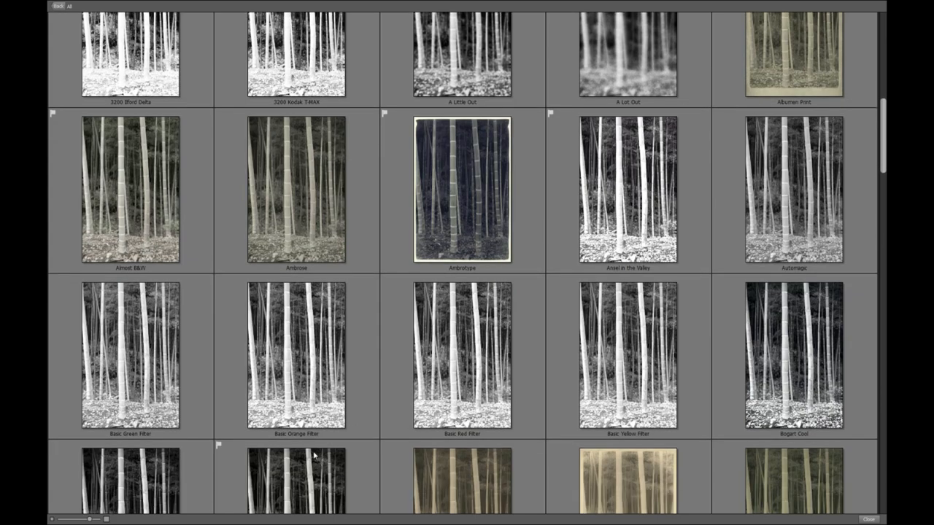
{"action": "scroll", "coordinate": [315, 454], "scroll_direction": "down", "scroll_amount": 6}
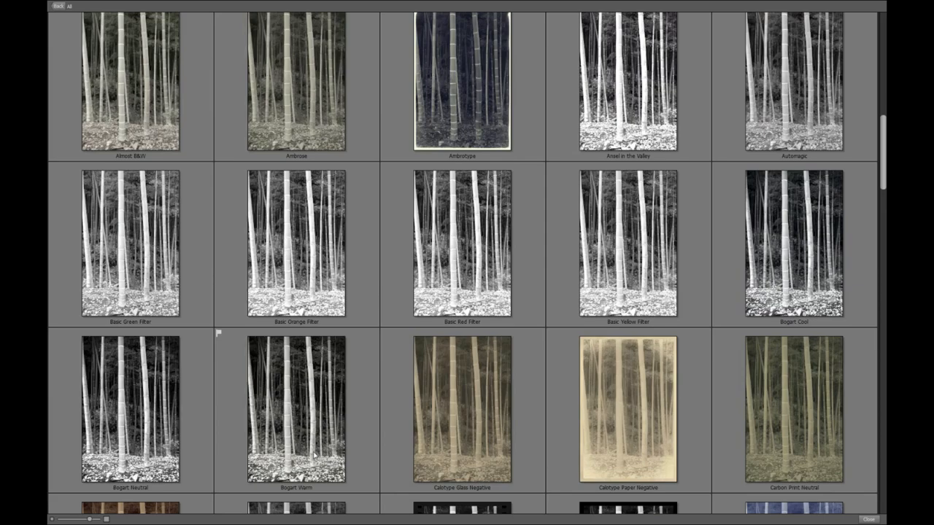
{"action": "scroll", "coordinate": [314, 455], "scroll_direction": "down", "scroll_amount": 6}
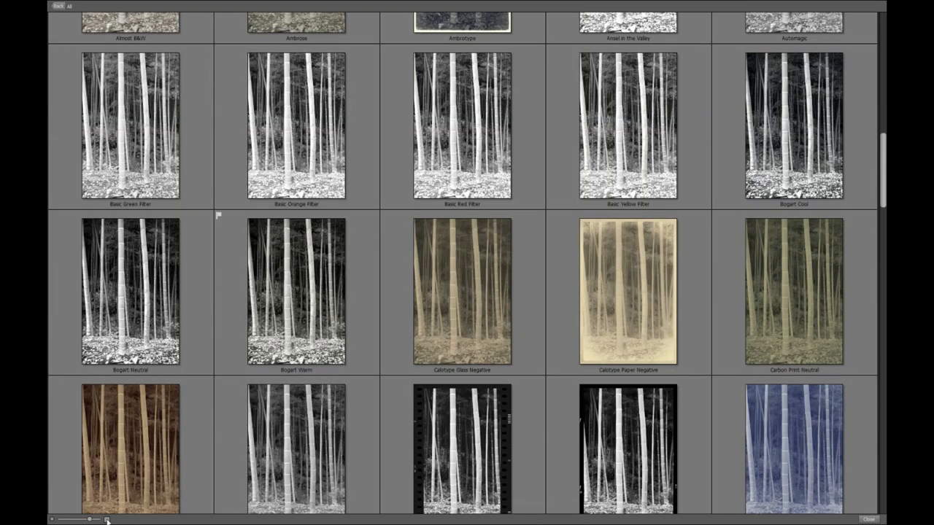
- Enlarge the preset thumbnails to three per row and restore them to five per row
{"action": "left_click", "coordinate": [107, 520]}
{"action": "left_click", "coordinate": [107, 520]}
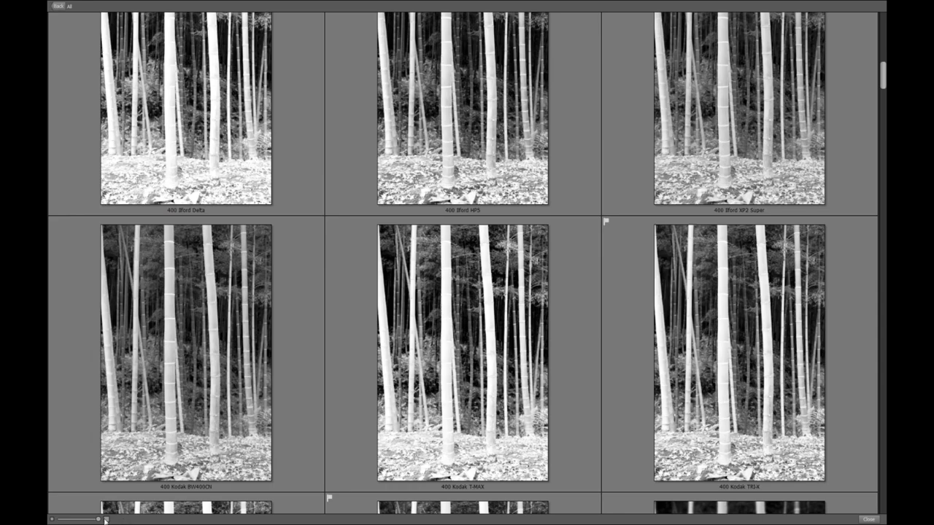
{"action": "left_click", "coordinate": [52, 520]}
{"action": "left_click", "coordinate": [52, 520]}
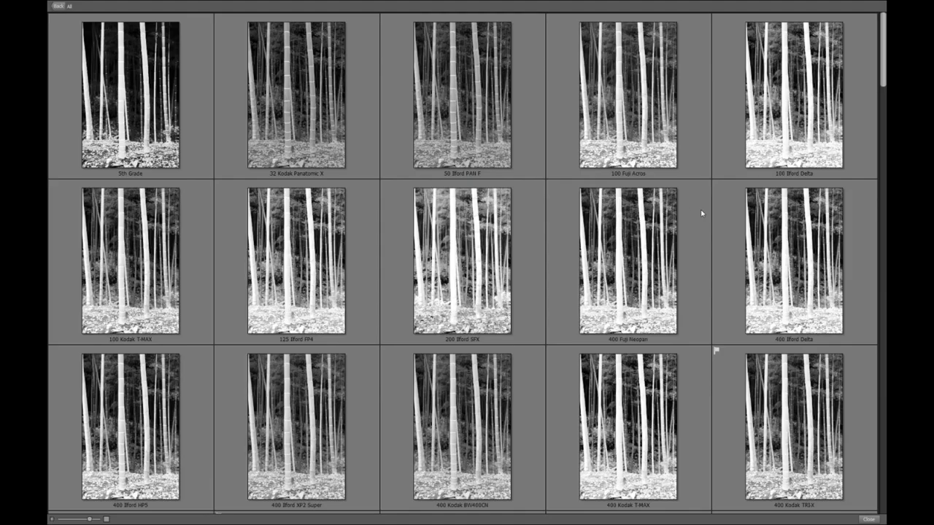
- Examine the preset previews of the bamboo photo through the whole grid, from 5th Grade to Zero'd
{"action": "scroll", "coordinate": [645, 326], "scroll_direction": "down", "scroll_amount": 1}
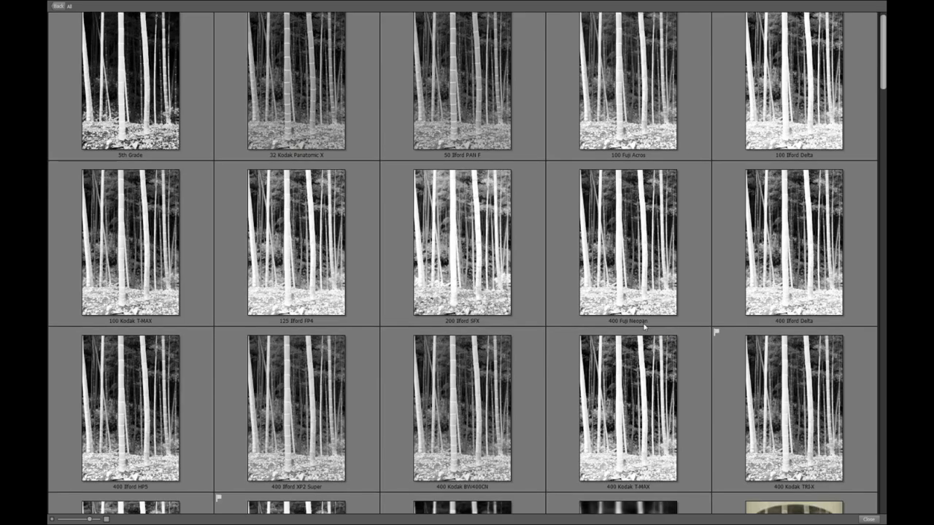
{"action": "scroll", "coordinate": [644, 326], "scroll_direction": "down", "scroll_amount": 5}
{"action": "scroll", "coordinate": [562, 321], "scroll_direction": "down", "scroll_amount": 3}
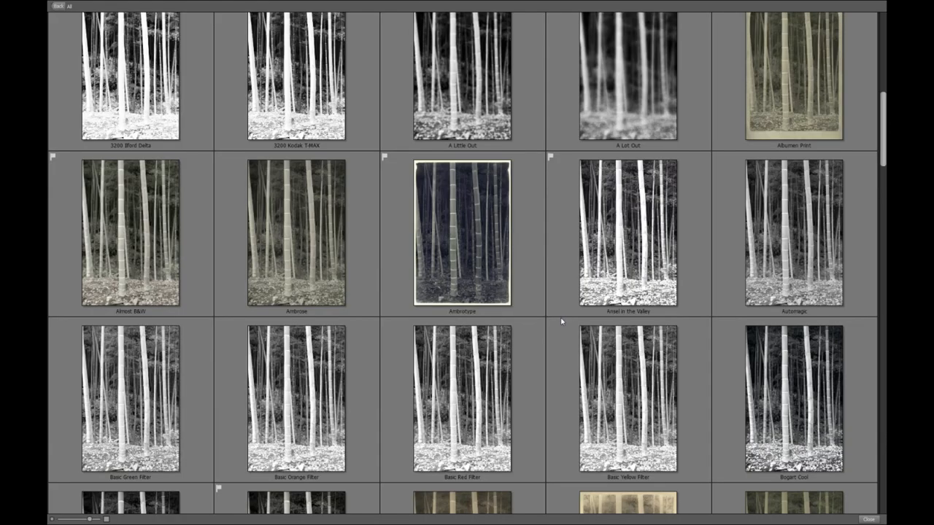
{"action": "scroll", "coordinate": [561, 321], "scroll_direction": "down", "scroll_amount": 4}
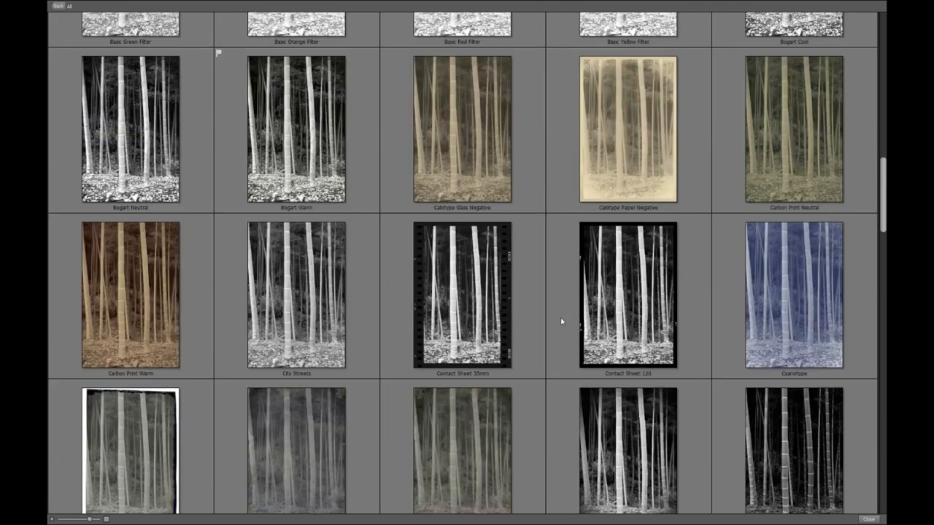
{"action": "scroll", "coordinate": [562, 321], "scroll_direction": "down", "scroll_amount": 2}
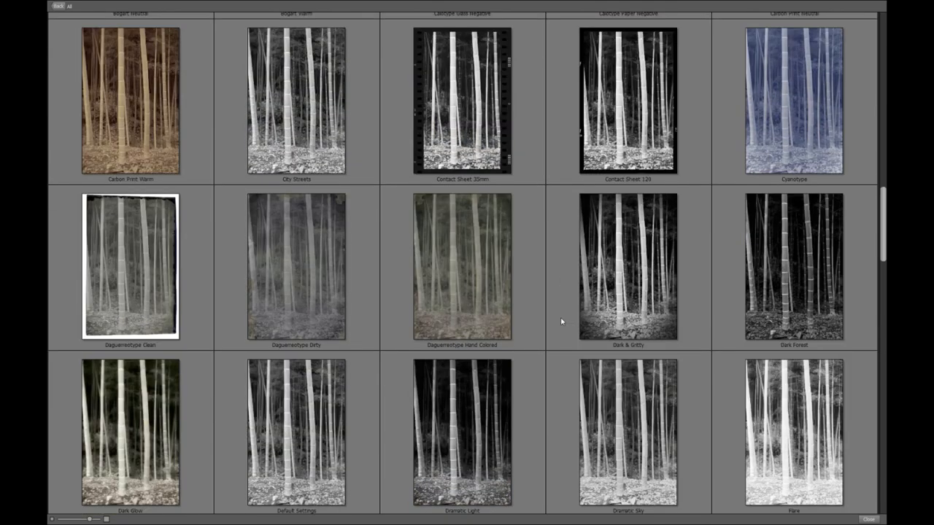
{"action": "scroll", "coordinate": [562, 321], "scroll_direction": "down", "scroll_amount": 2}
{"action": "scroll", "coordinate": [561, 321], "scroll_direction": "down", "scroll_amount": 2}
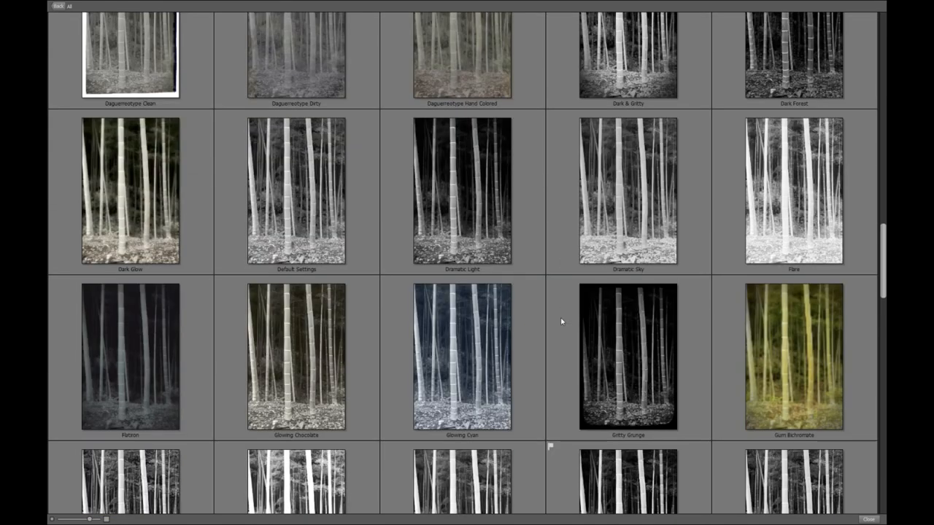
{"action": "scroll", "coordinate": [562, 321], "scroll_direction": "down", "scroll_amount": 2}
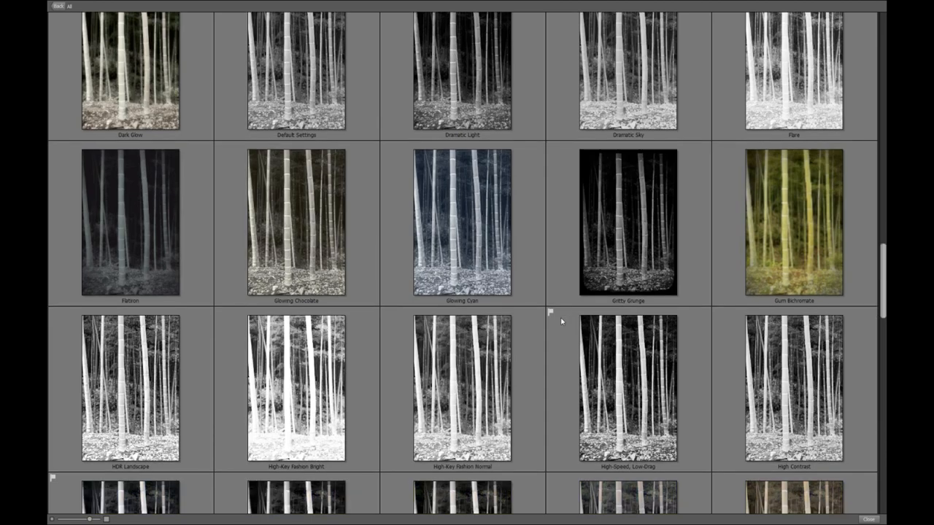
{"action": "scroll", "coordinate": [562, 321], "scroll_direction": "down", "scroll_amount": 1}
{"action": "scroll", "coordinate": [530, 349], "scroll_direction": "down", "scroll_amount": 3}
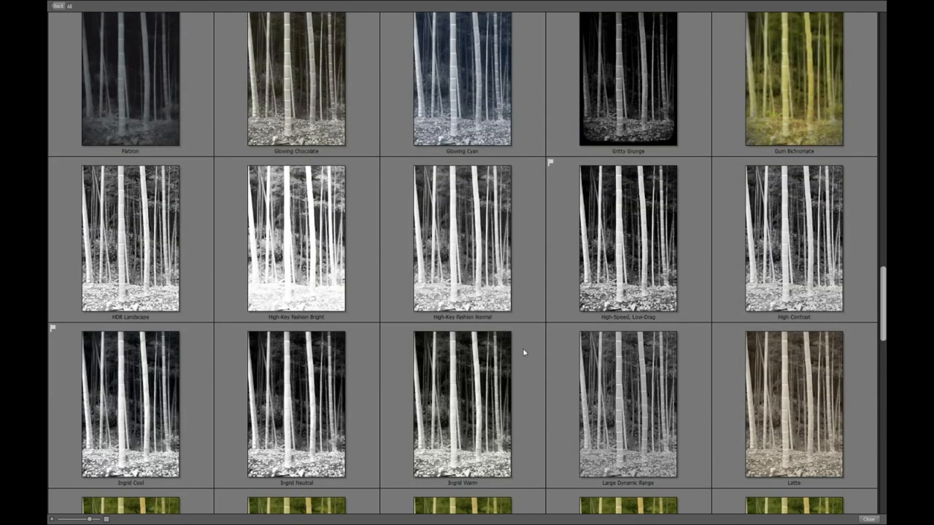
{"action": "scroll", "coordinate": [521, 382], "scroll_direction": "down", "scroll_amount": 2}
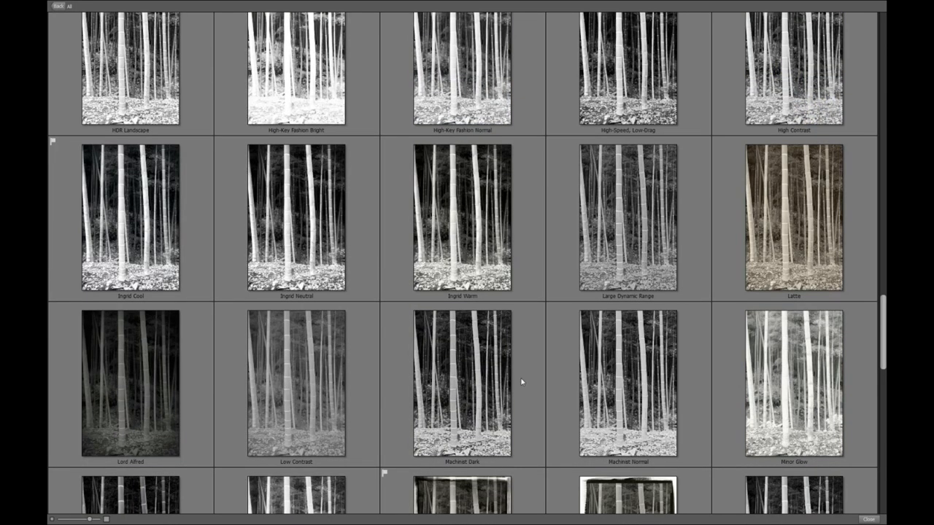
{"action": "scroll", "coordinate": [522, 382], "scroll_direction": "down", "scroll_amount": 3}
{"action": "scroll", "coordinate": [521, 381], "scroll_direction": "down", "scroll_amount": 3}
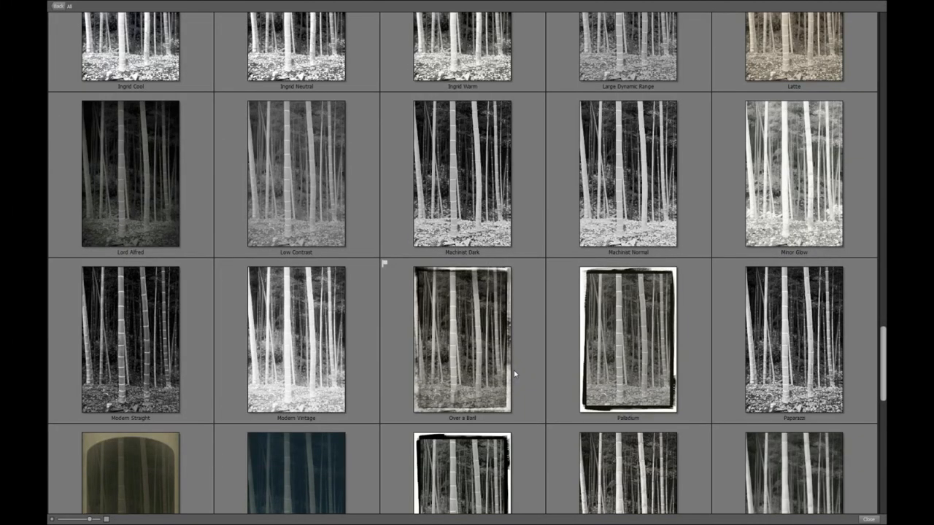
{"action": "scroll", "coordinate": [534, 356], "scroll_direction": "down", "scroll_amount": 3}
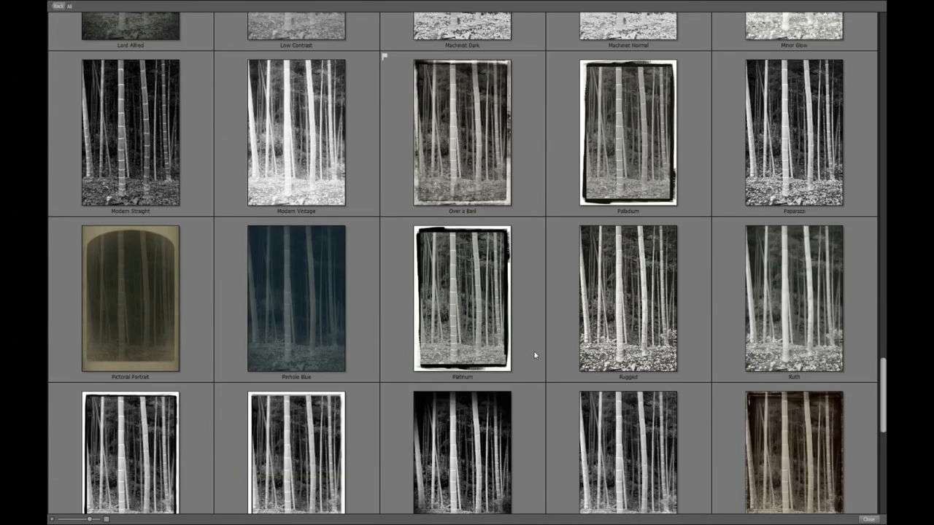
{"action": "scroll", "coordinate": [531, 357], "scroll_direction": "down", "scroll_amount": 2}
{"action": "scroll", "coordinate": [532, 356], "scroll_direction": "down", "scroll_amount": 5}
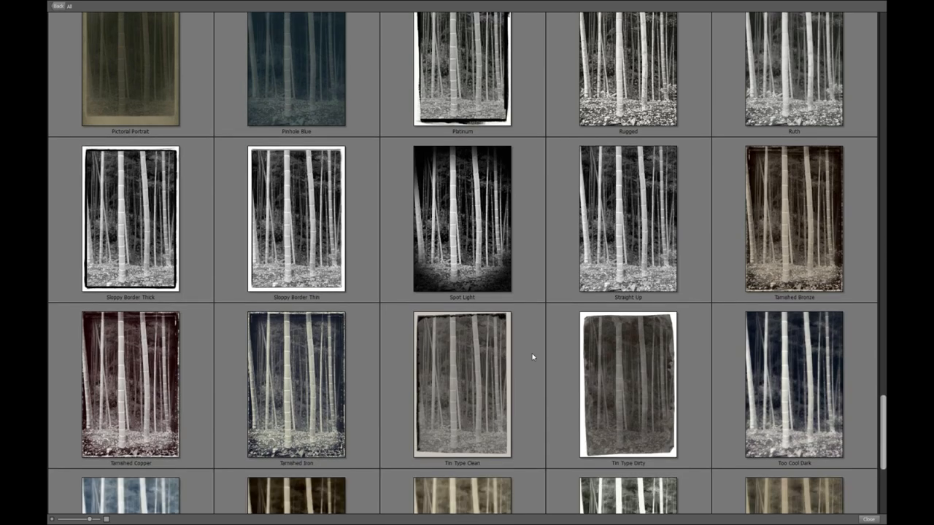
{"action": "scroll", "coordinate": [532, 357], "scroll_direction": "down", "scroll_amount": 1}
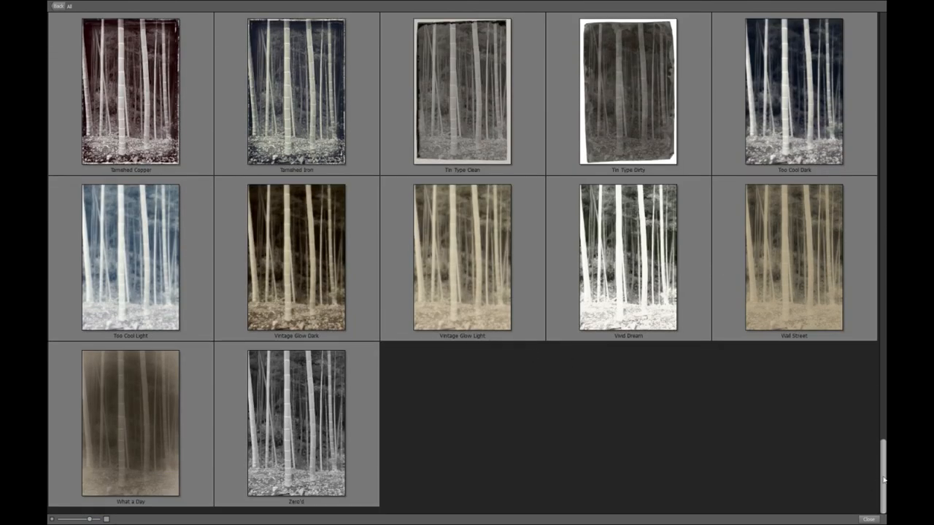
- Go back over the middle of the preset grid and compare the looks between Carbon Print Warm and Ruth
{"action": "left_click_drag", "start_coordinate": [883, 478], "coordinate": [883, 431]}
{"action": "scroll", "coordinate": [382, 63], "scroll_direction": "up", "scroll_amount": 6}
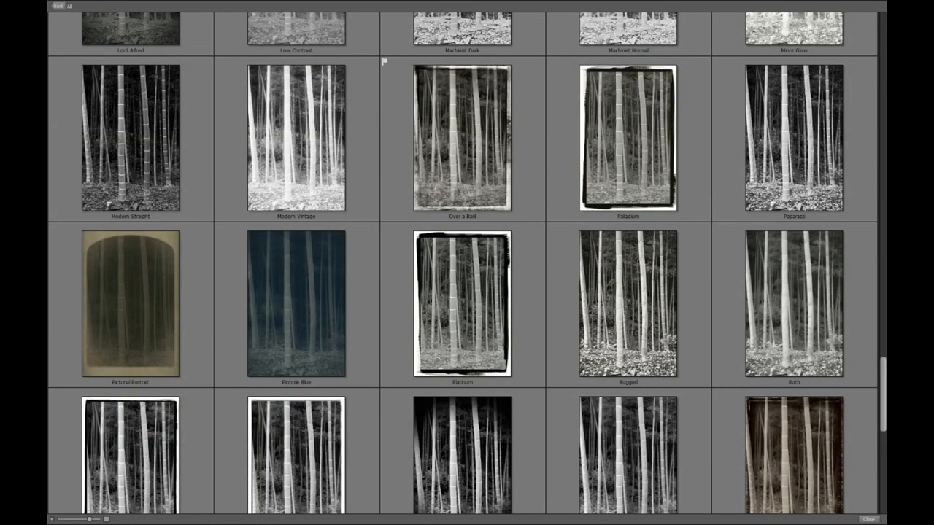
{"action": "scroll", "coordinate": [548, 433], "scroll_direction": "up", "scroll_amount": 10}
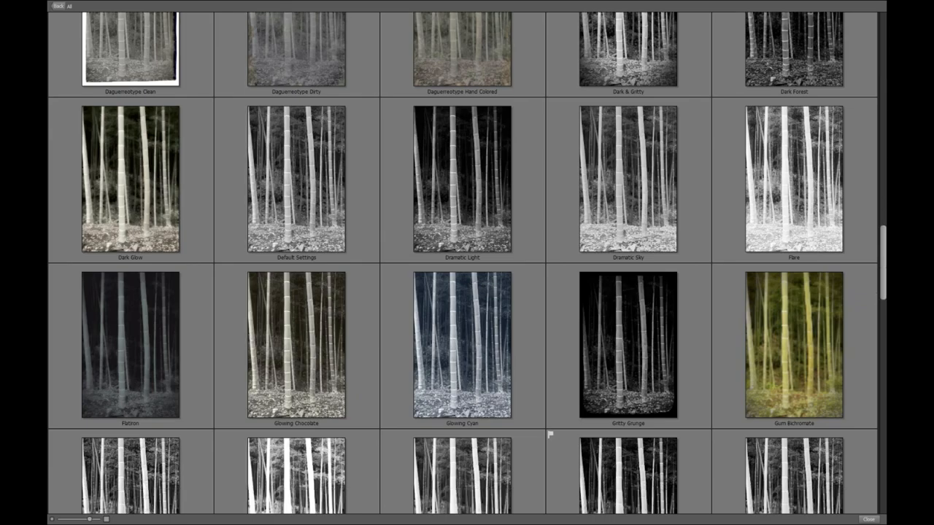
{"action": "scroll", "coordinate": [632, 356], "scroll_direction": "up", "scroll_amount": 2}
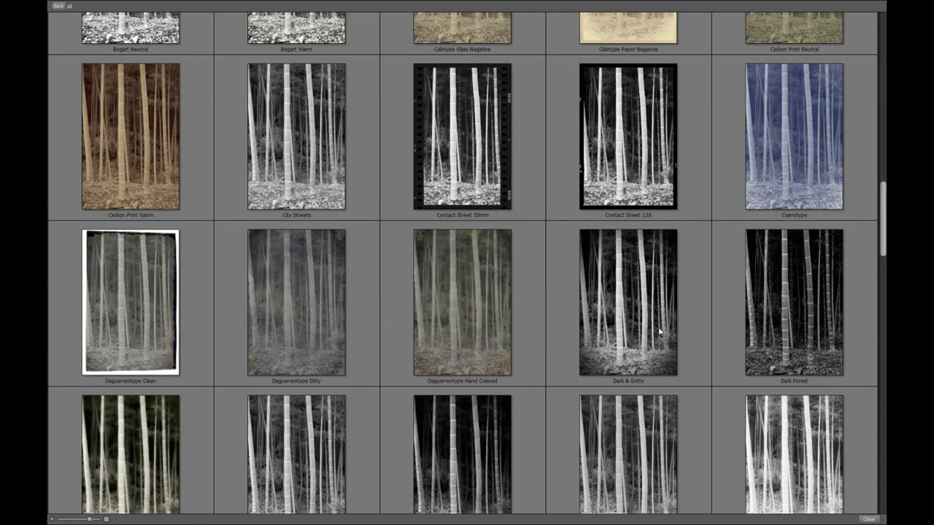
{"action": "scroll", "coordinate": [632, 356], "scroll_direction": "down", "scroll_amount": 4}
{"action": "scroll", "coordinate": [632, 355], "scroll_direction": "down", "scroll_amount": 5}
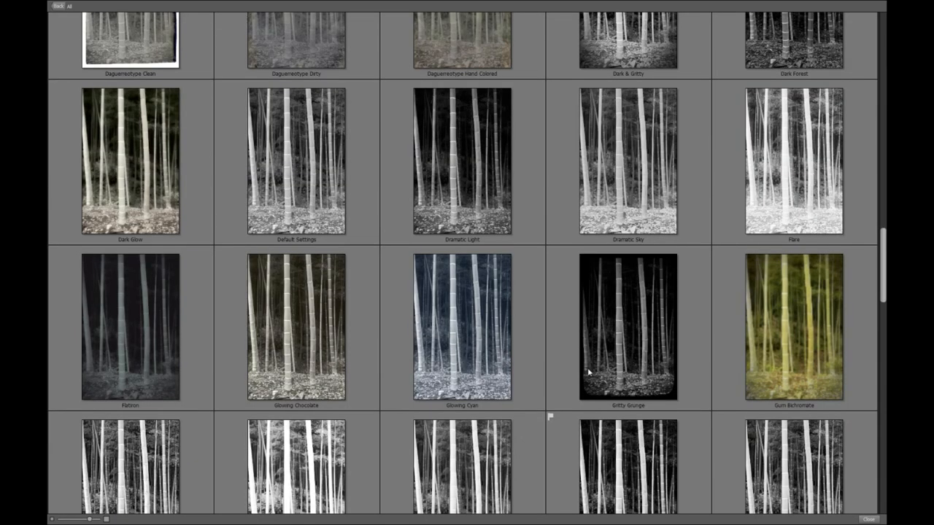
{"action": "scroll", "coordinate": [589, 372], "scroll_direction": "down", "scroll_amount": 8}
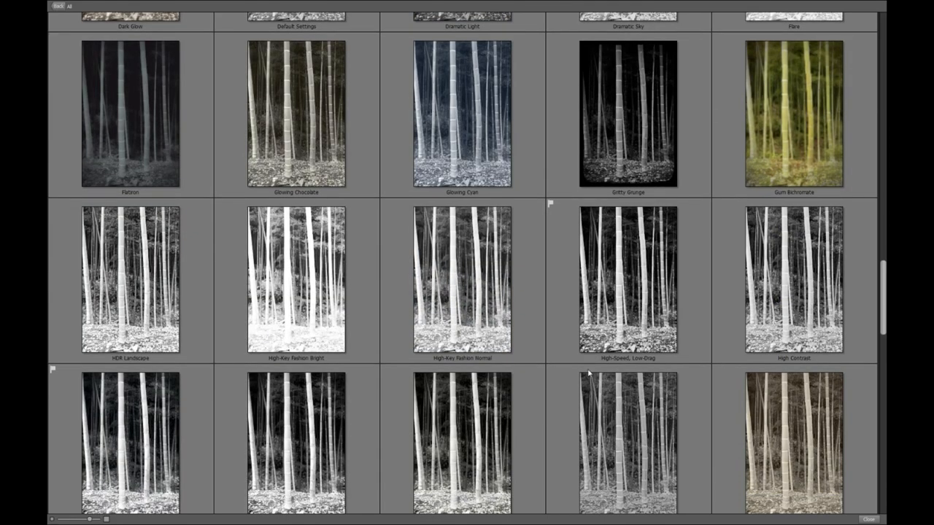
{"action": "scroll", "coordinate": [589, 372], "scroll_direction": "down", "scroll_amount": 9}
{"action": "scroll", "coordinate": [588, 372], "scroll_direction": "down", "scroll_amount": 4}
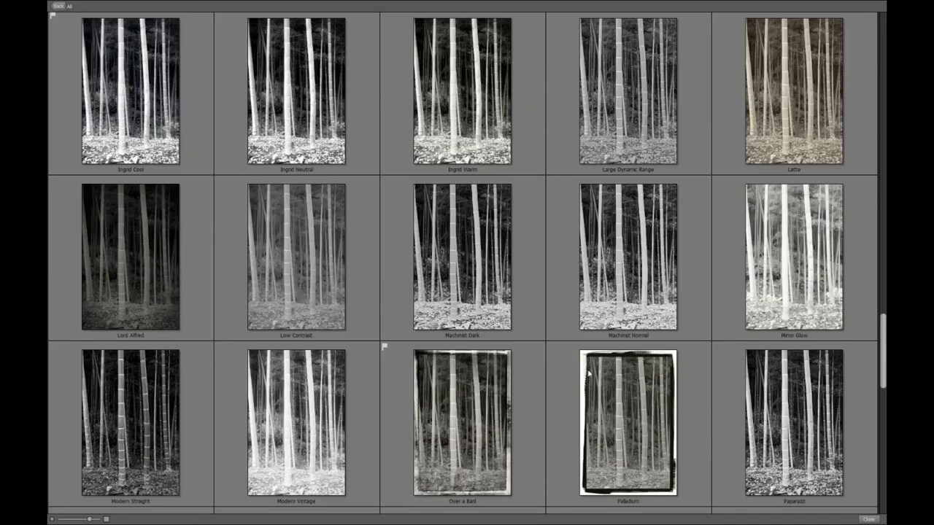
{"action": "scroll", "coordinate": [547, 364], "scroll_direction": "up", "scroll_amount": 1}
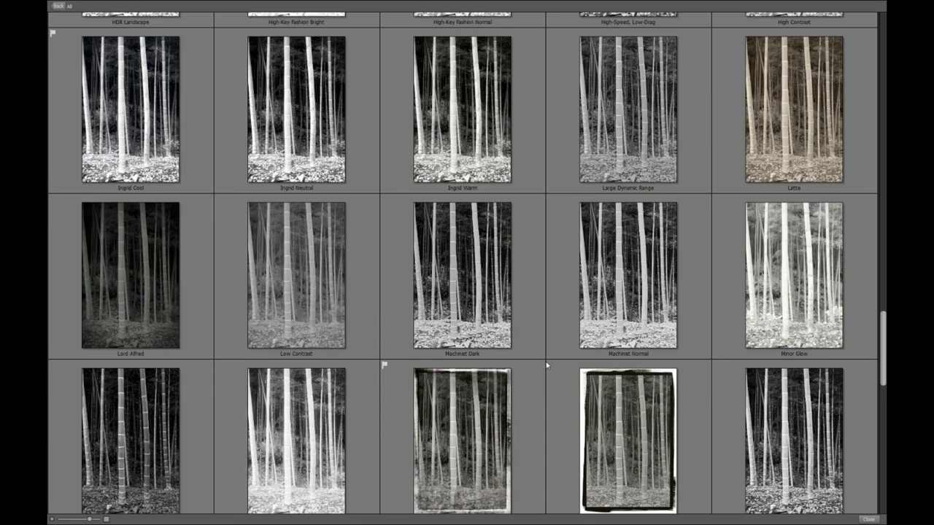
{"action": "scroll", "coordinate": [546, 364], "scroll_direction": "up", "scroll_amount": 14}
{"action": "scroll", "coordinate": [546, 365], "scroll_direction": "up", "scroll_amount": 15}
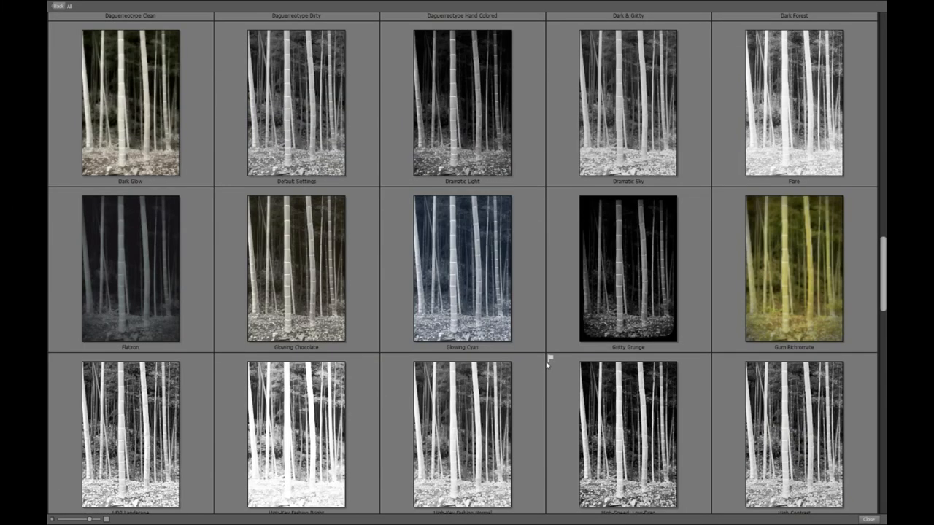
{"action": "scroll", "coordinate": [547, 365], "scroll_direction": "down", "scroll_amount": 20}
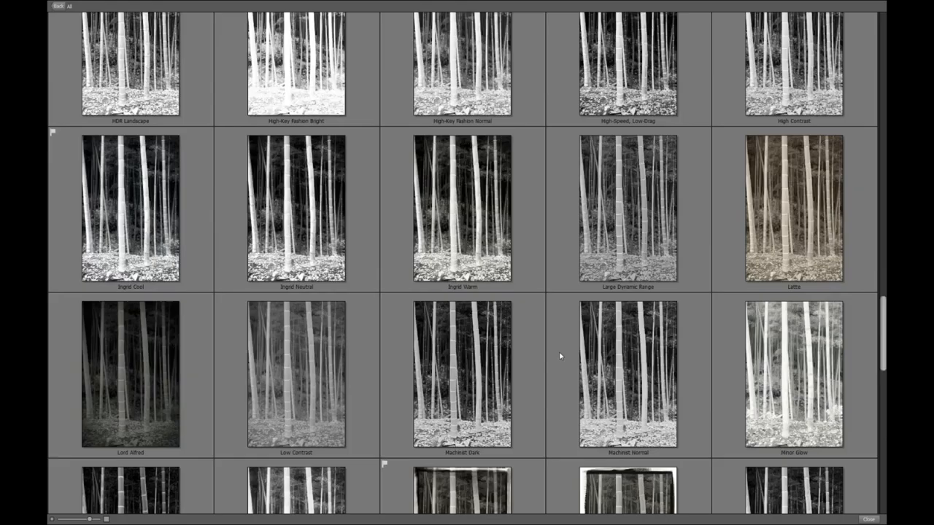
{"action": "scroll", "coordinate": [561, 356], "scroll_direction": "down", "scroll_amount": 1}
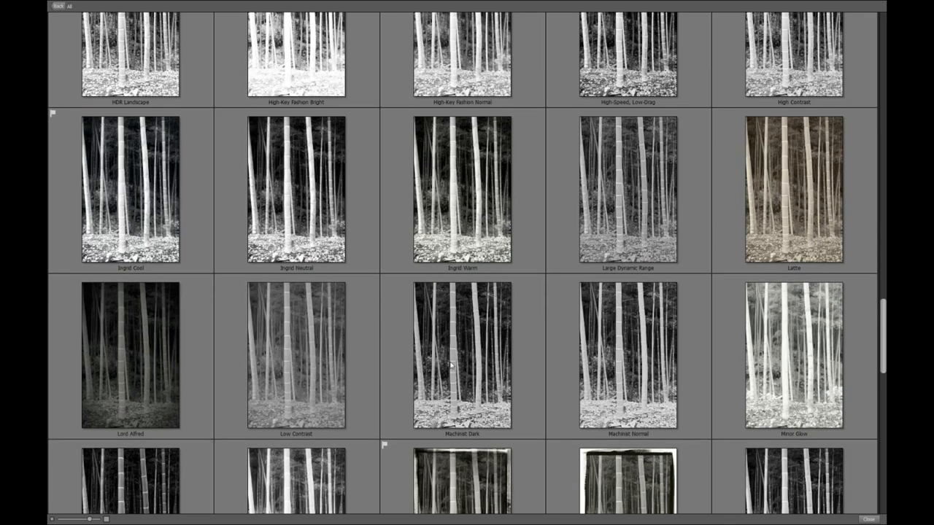
{"action": "scroll", "coordinate": [451, 365], "scroll_direction": "down", "scroll_amount": 10}
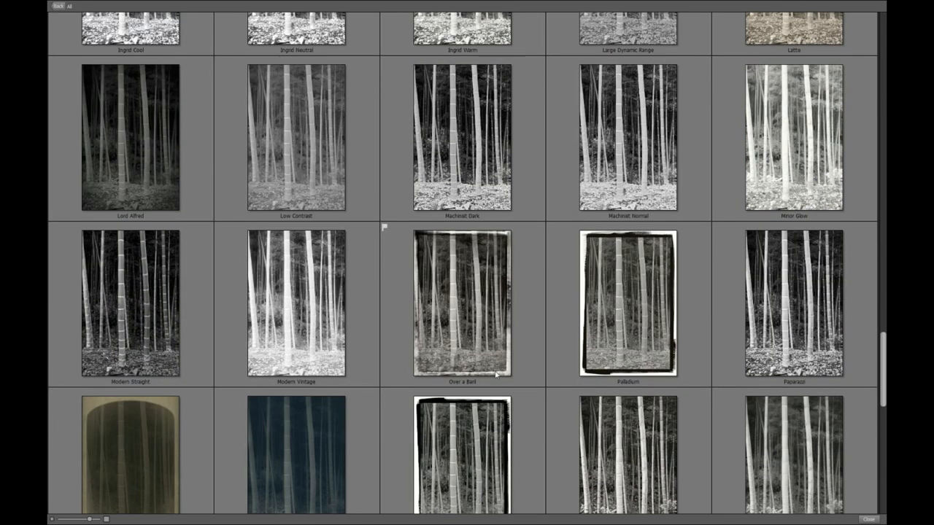
{"action": "scroll", "coordinate": [453, 336], "scroll_direction": "down", "scroll_amount": 1}
{"action": "scroll", "coordinate": [406, 298], "scroll_direction": "down", "scroll_amount": 4}
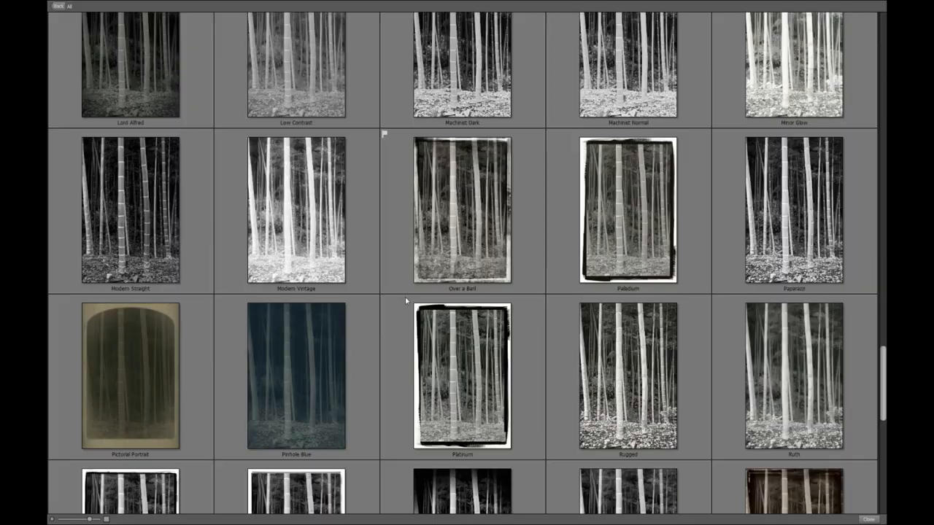
{"action": "scroll", "coordinate": [406, 298], "scroll_direction": "up", "scroll_amount": 11}
{"action": "scroll", "coordinate": [406, 300], "scroll_direction": "up", "scroll_amount": 2}
{"action": "scroll", "coordinate": [422, 315], "scroll_direction": "up", "scroll_amount": 1}
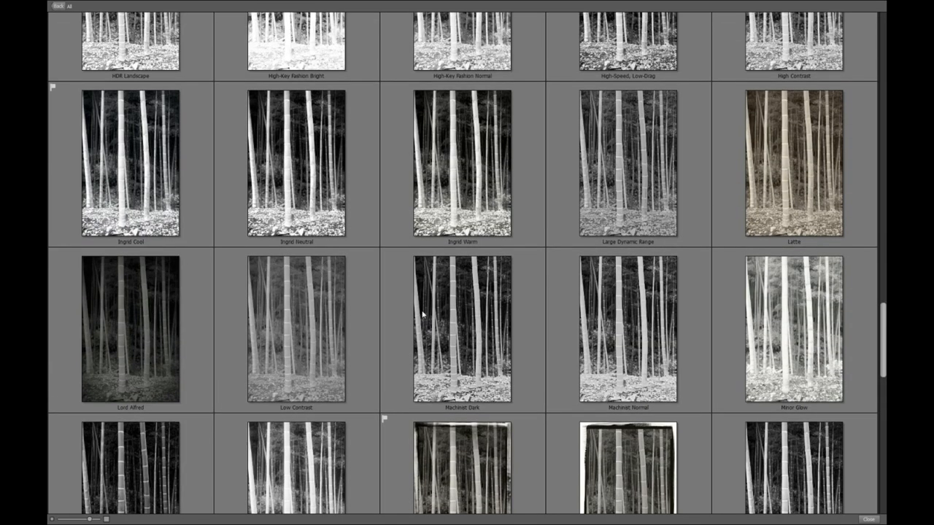
{"action": "scroll", "coordinate": [422, 314], "scroll_direction": "up", "scroll_amount": 14}
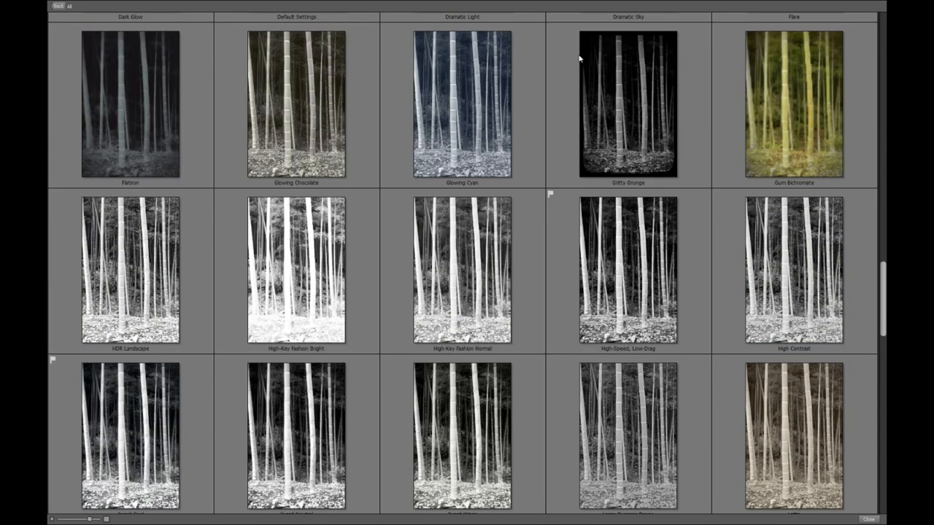
- Close the preset thumbnail grid and start a search of the presets
{"action": "left_click", "coordinate": [871, 520]}
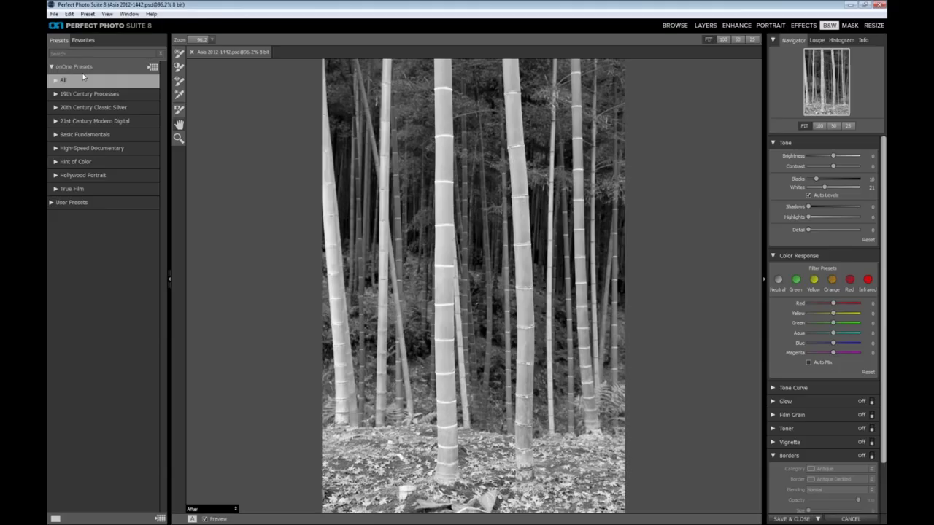
{"action": "left_click", "coordinate": [75, 53]}
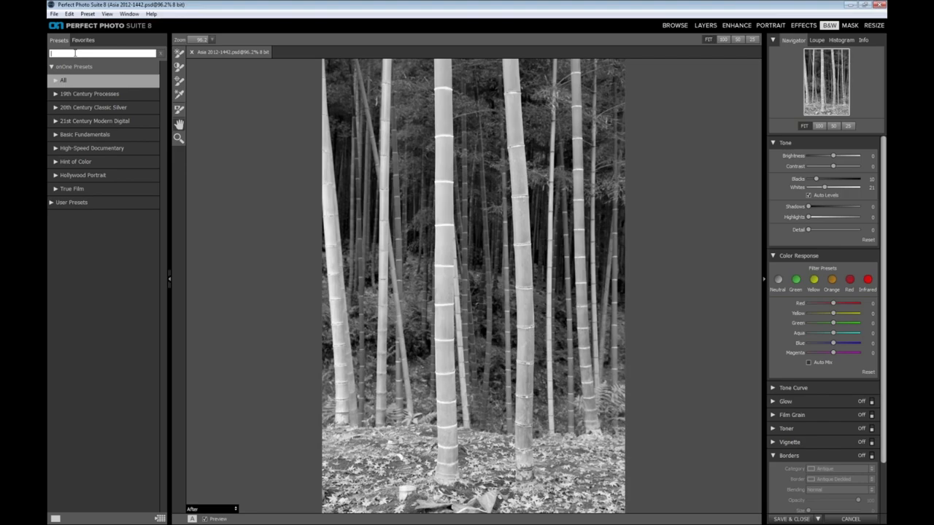
{"action": "type", "text": "hoba"}
{"action": "key", "text": "BackSpace"}
{"action": "key", "text": "BackSpace"}
{"action": "key", "text": "BackSpace"}
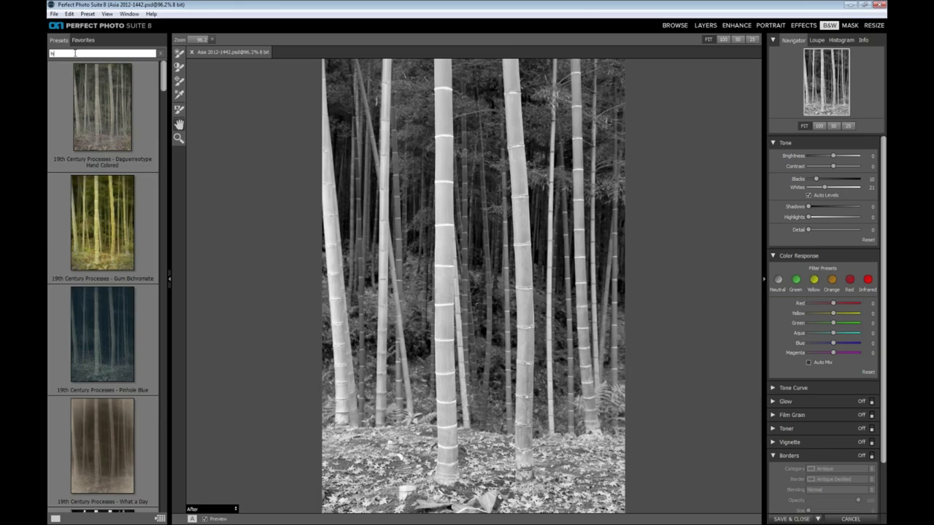
{"action": "key", "text": "BackSpace"}
{"action": "key", "text": "BackSpace"}
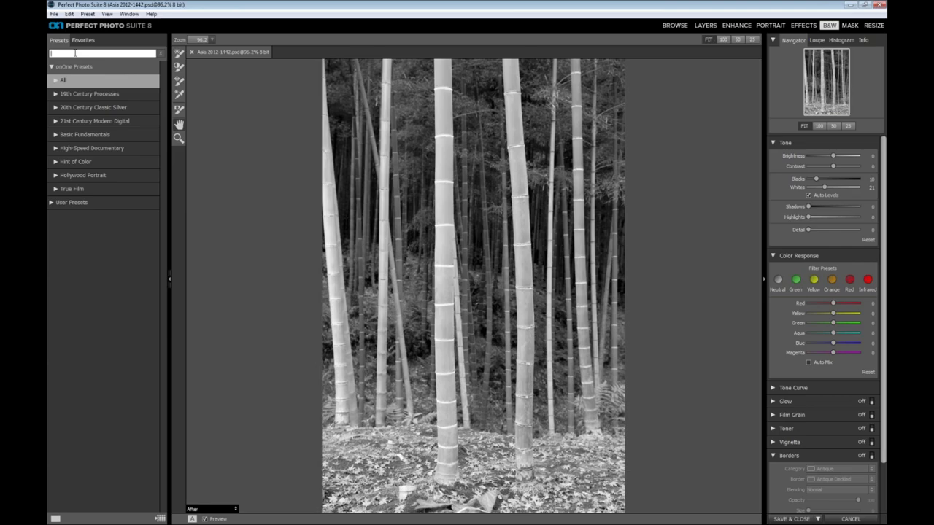
- Search the presets for "bogart", apply Bogart Warm from the All category to the bamboo photo, and review the other matches
{"action": "type", "text": "bo"}
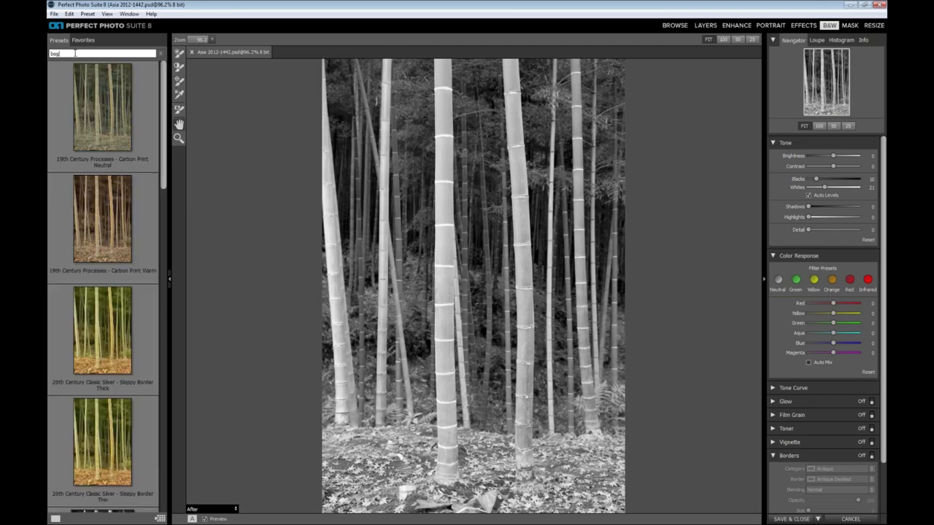
{"action": "type", "text": "g"}
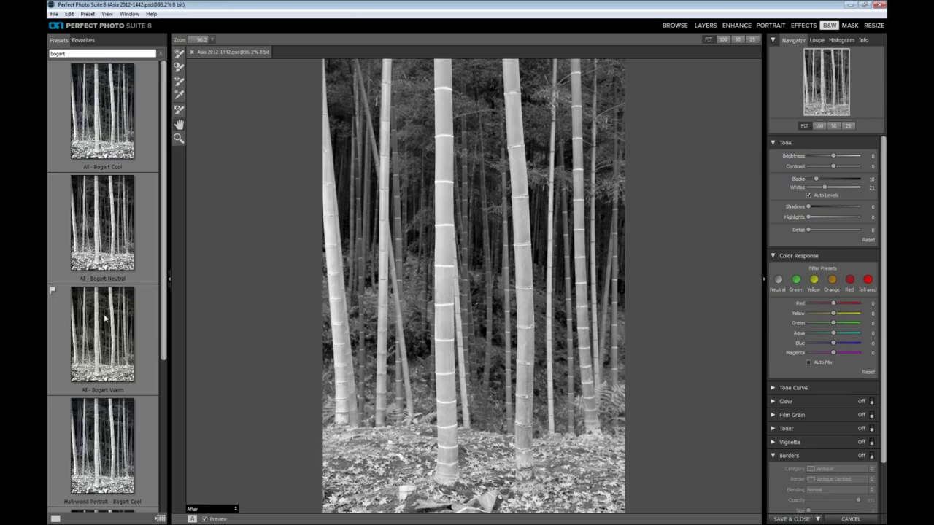
{"action": "left_click", "coordinate": [100, 320]}
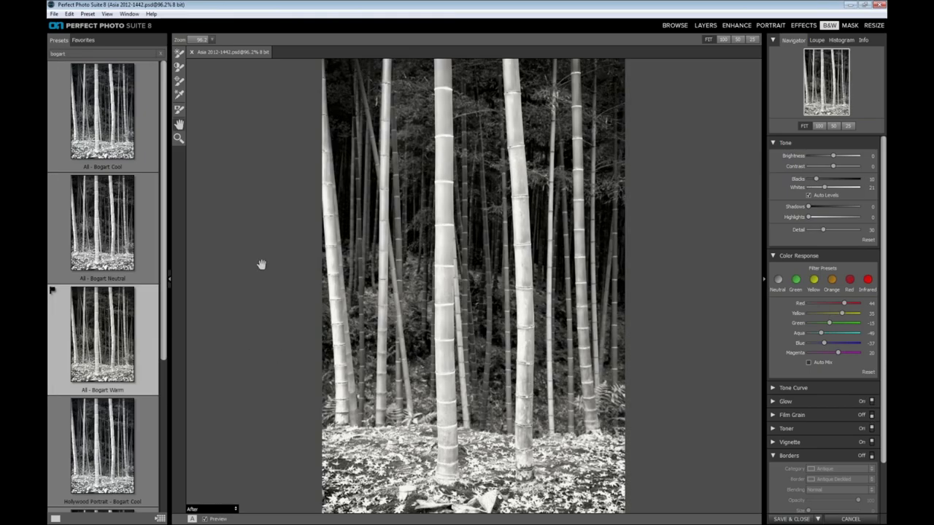
{"action": "scroll", "coordinate": [102, 453], "scroll_direction": "down", "scroll_amount": 3}
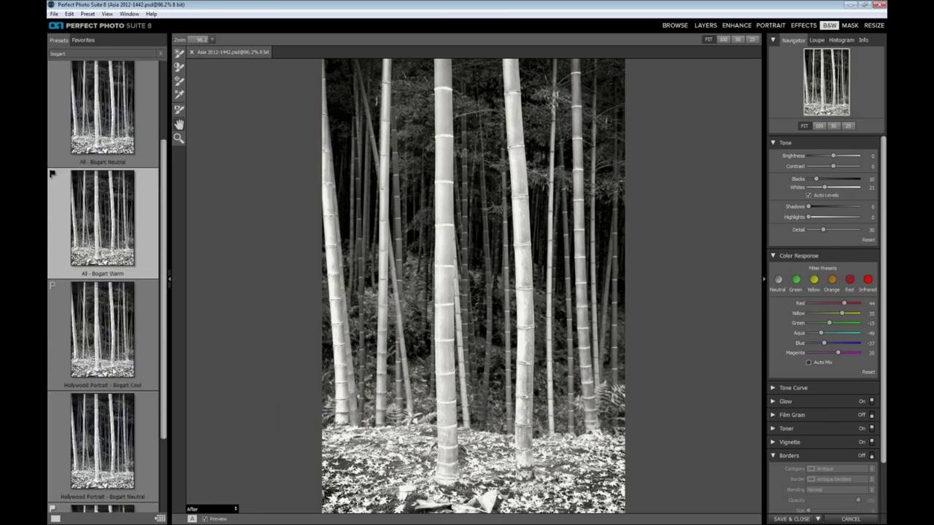
{"action": "scroll", "coordinate": [113, 369], "scroll_direction": "down", "scroll_amount": 3}
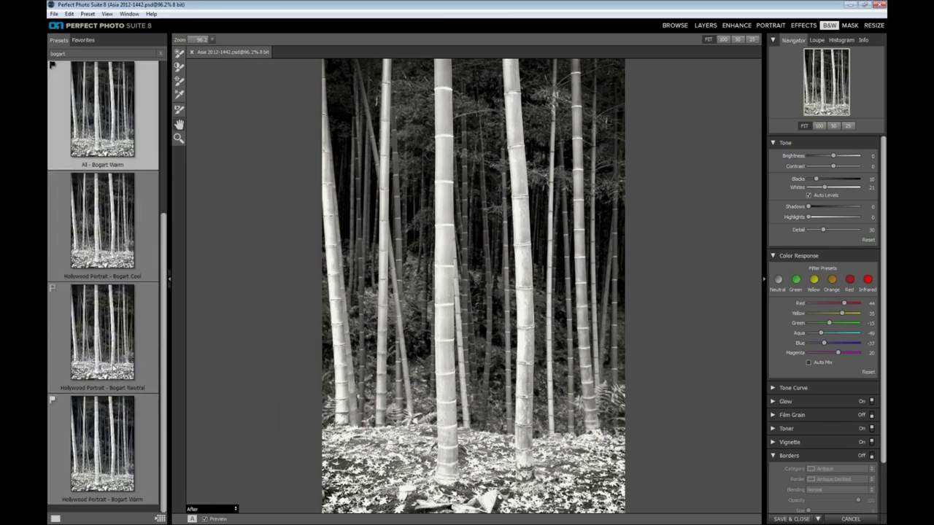
- Apply the Hollywood Portrait preset Bogart Cool to the bamboo photo and look over its color response and tone curve
{"action": "left_click", "coordinate": [120, 246]}
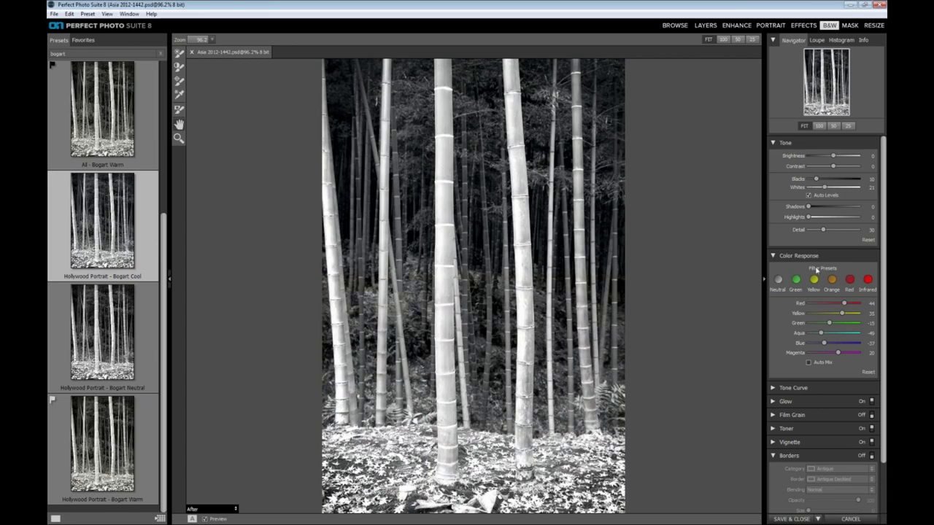
{"action": "scroll", "coordinate": [817, 269], "scroll_direction": "down", "scroll_amount": 1}
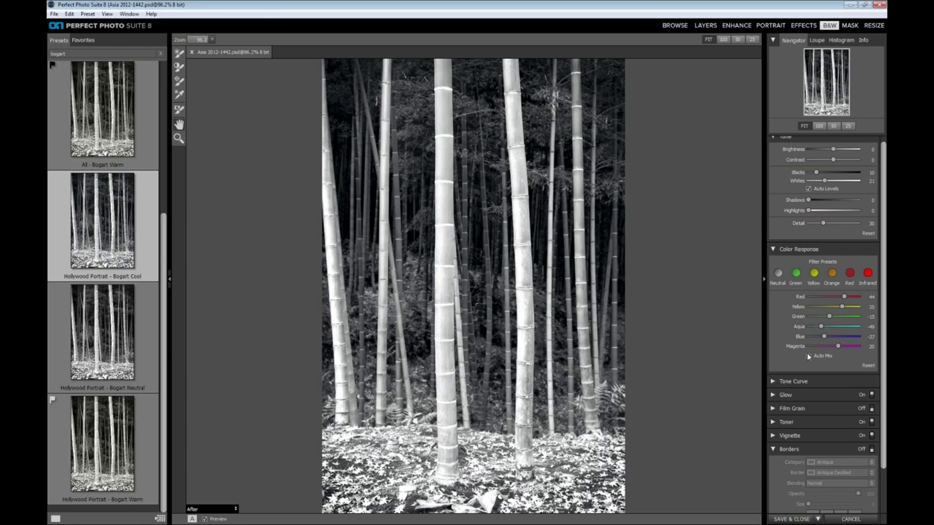
{"action": "left_click", "coordinate": [778, 384]}
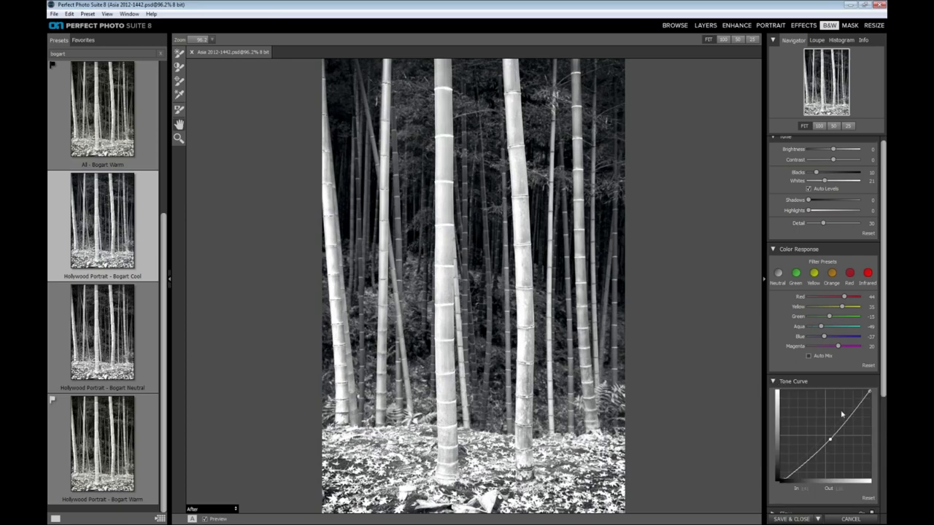
{"action": "left_click", "coordinate": [780, 380]}
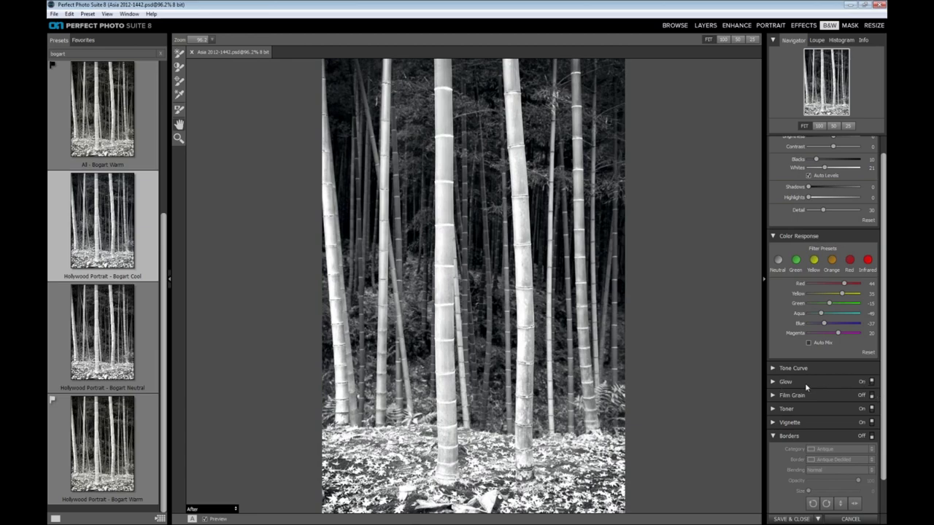
- Set the Multiply glow amount to 68, comparing the photo with the glow on and off
{"action": "left_click", "coordinate": [777, 384]}
{"action": "left_click_drag", "start_coordinate": [820, 404], "coordinate": [851, 405]}
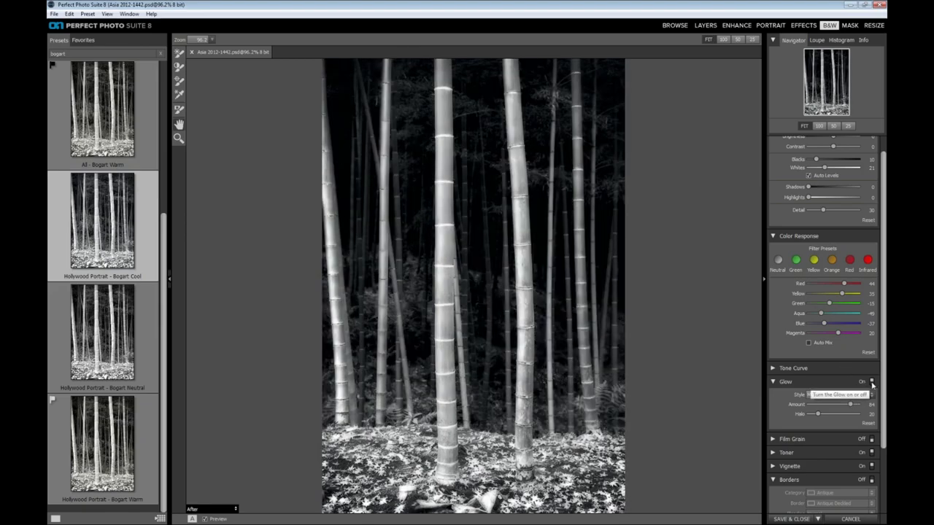
{"action": "left_click", "coordinate": [871, 383]}
{"action": "left_click", "coordinate": [871, 382]}
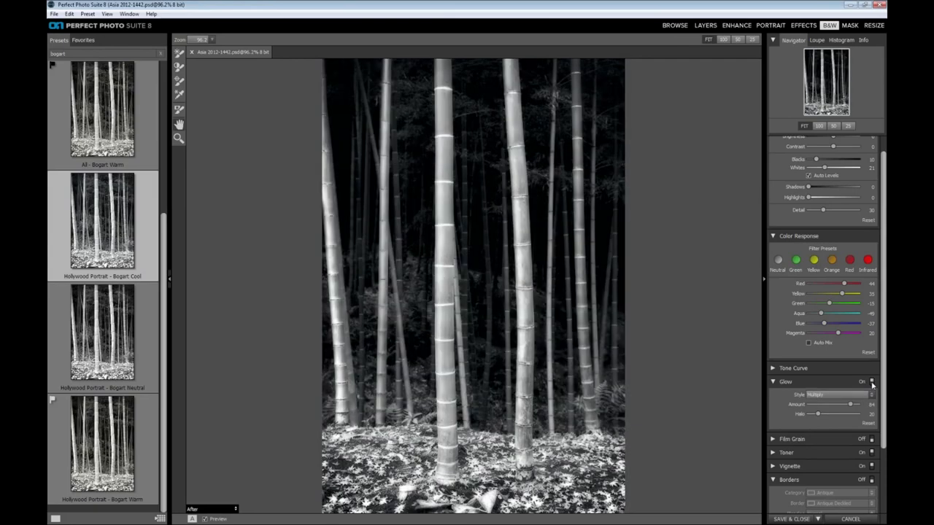
{"action": "left_click", "coordinate": [871, 382]}
{"action": "left_click", "coordinate": [871, 383]}
{"action": "left_click", "coordinate": [843, 405]}
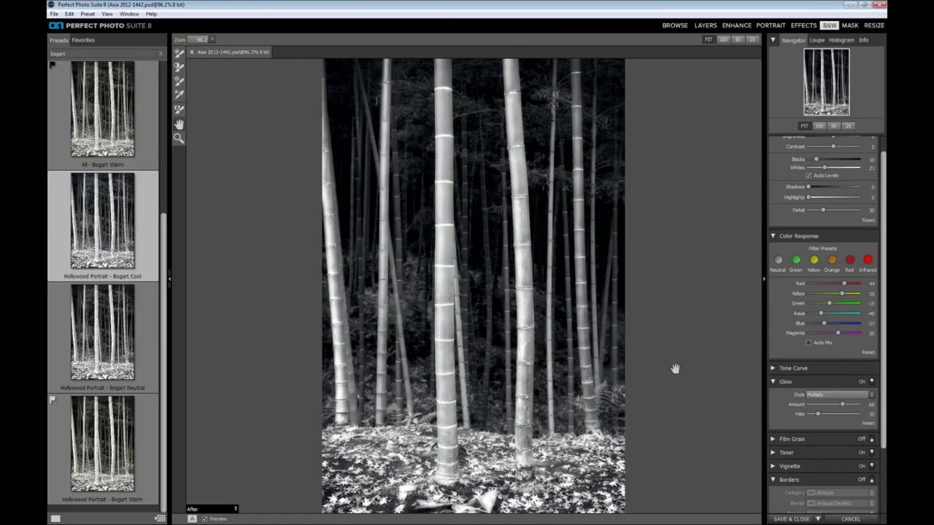
- Try film grain with the 400 Ilford Delta -1 film type and switch the grain back off
{"action": "scroll", "coordinate": [821, 416], "scroll_direction": "down", "scroll_amount": 1}
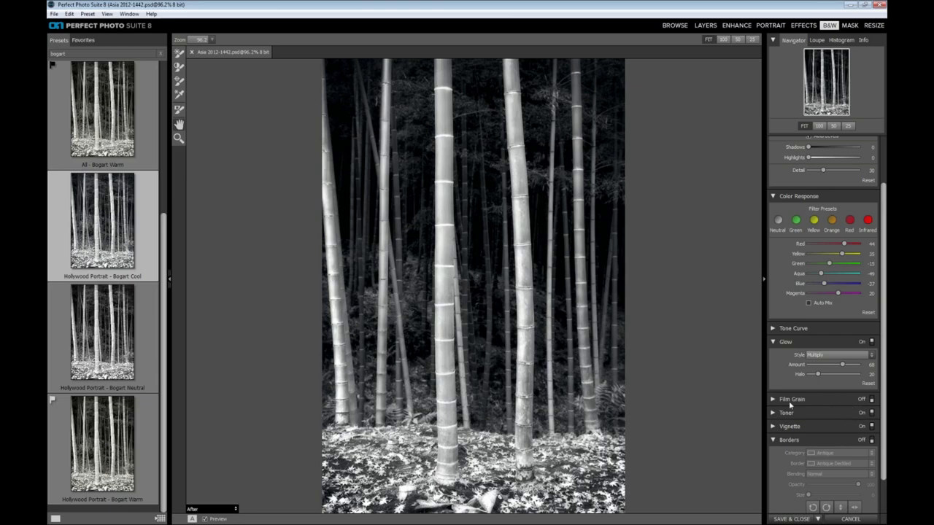
{"action": "left_click", "coordinate": [871, 399]}
{"action": "left_click", "coordinate": [833, 413]}
{"action": "scroll", "coordinate": [837, 444], "scroll_direction": "down", "scroll_amount": 2}
{"action": "scroll", "coordinate": [839, 448], "scroll_direction": "down", "scroll_amount": 2}
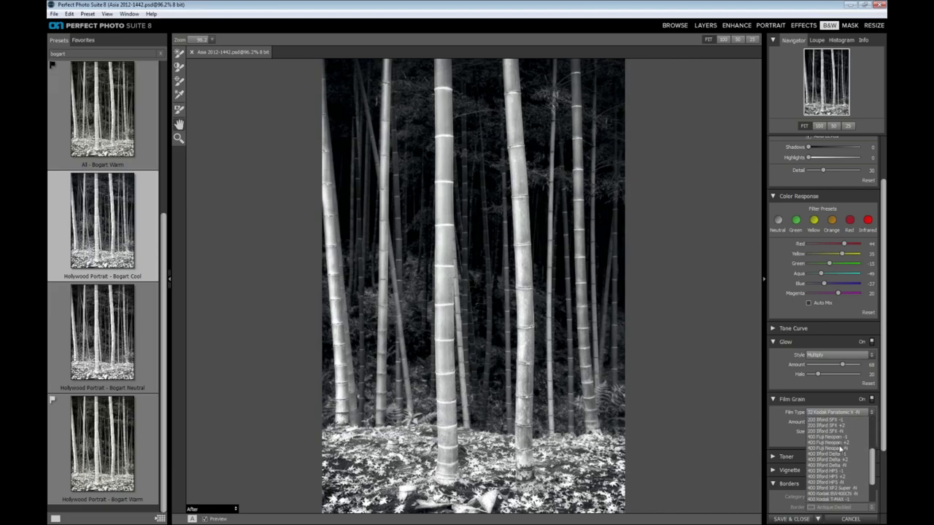
{"action": "left_click", "coordinate": [839, 455]}
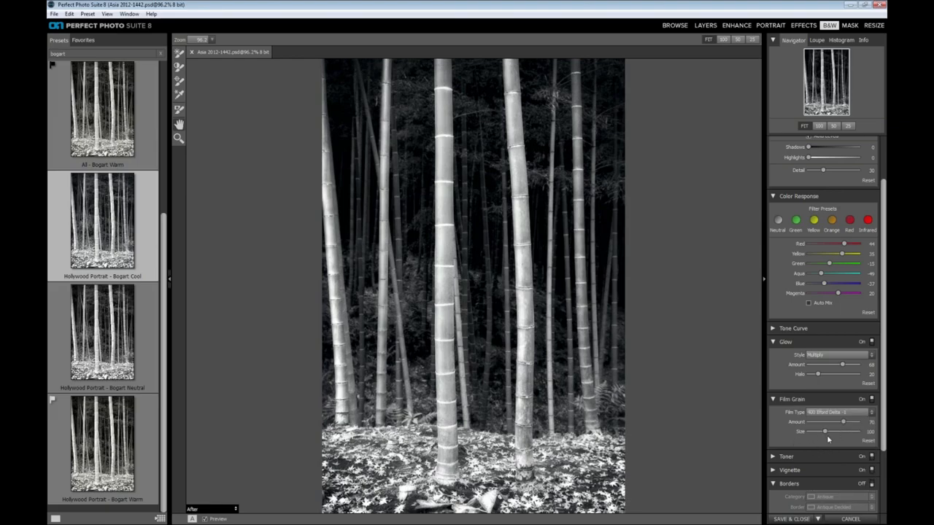
{"action": "left_click", "coordinate": [870, 400]}
{"action": "left_click", "coordinate": [774, 401]}
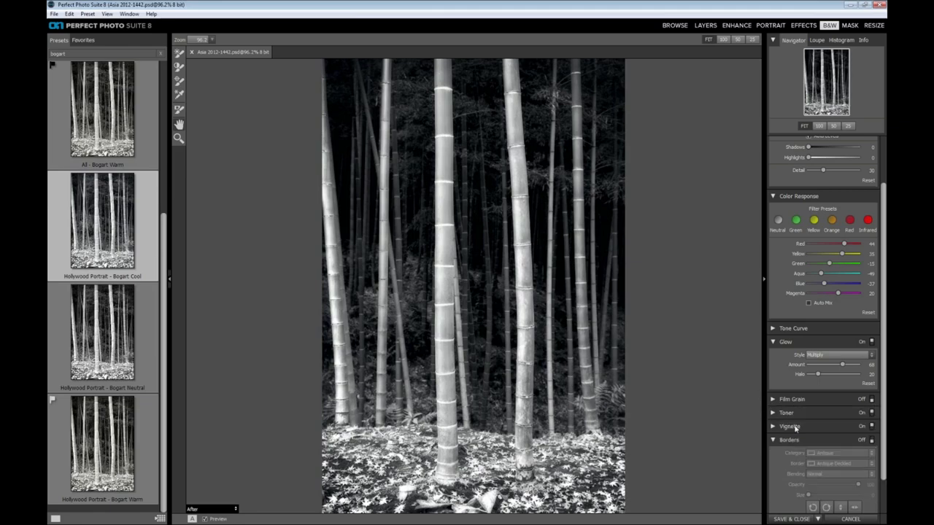
- Turn on borders, choose the Film category for a 35mm 001 frame, and look through the other film borders
{"action": "left_click", "coordinate": [792, 438]}
{"action": "scroll", "coordinate": [809, 409], "scroll_direction": "down", "scroll_amount": 1}
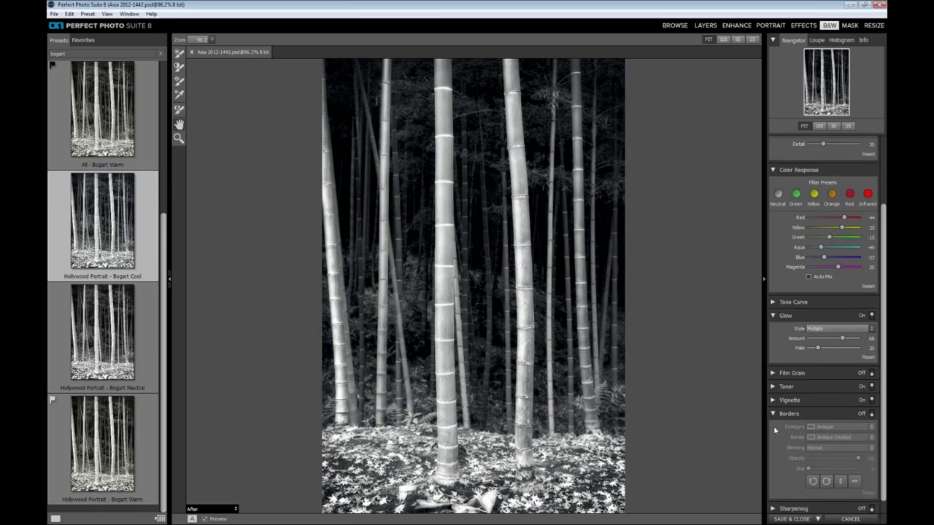
{"action": "left_click", "coordinate": [872, 399]}
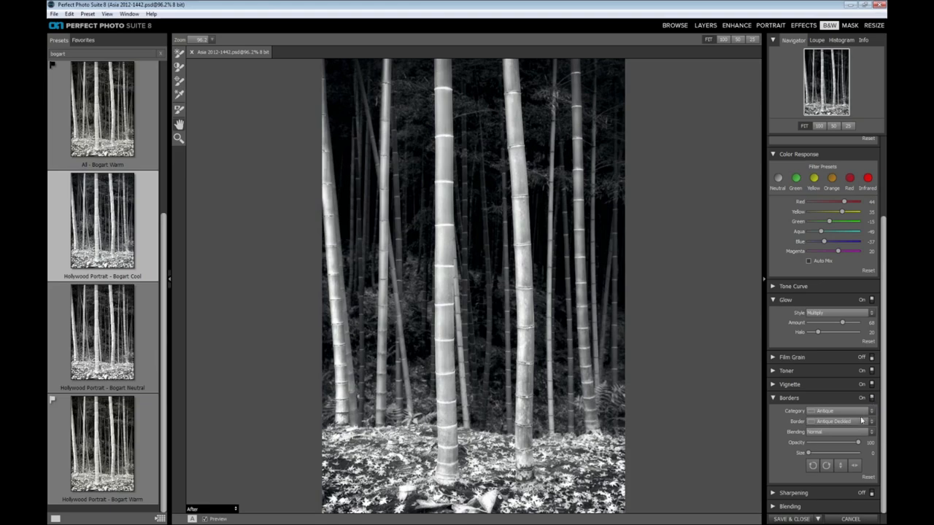
{"action": "left_click", "coordinate": [858, 412]}
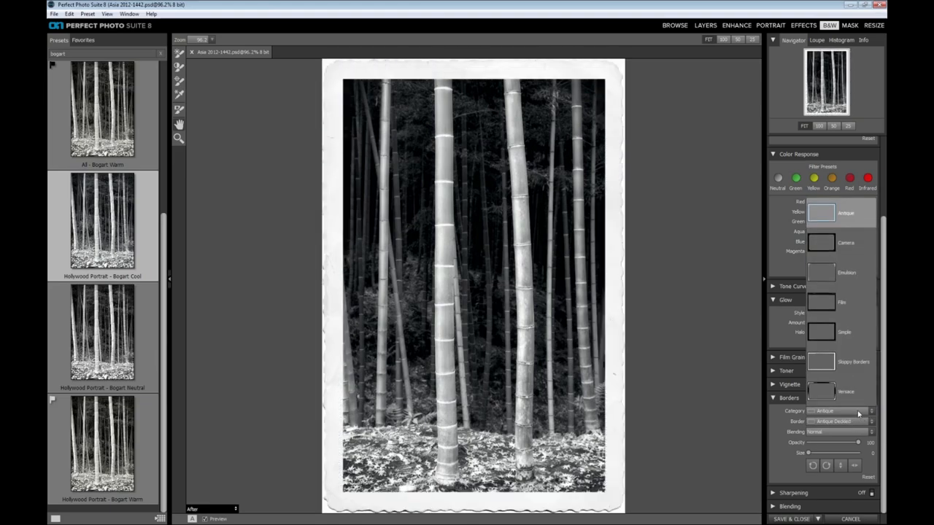
{"action": "left_click", "coordinate": [838, 303]}
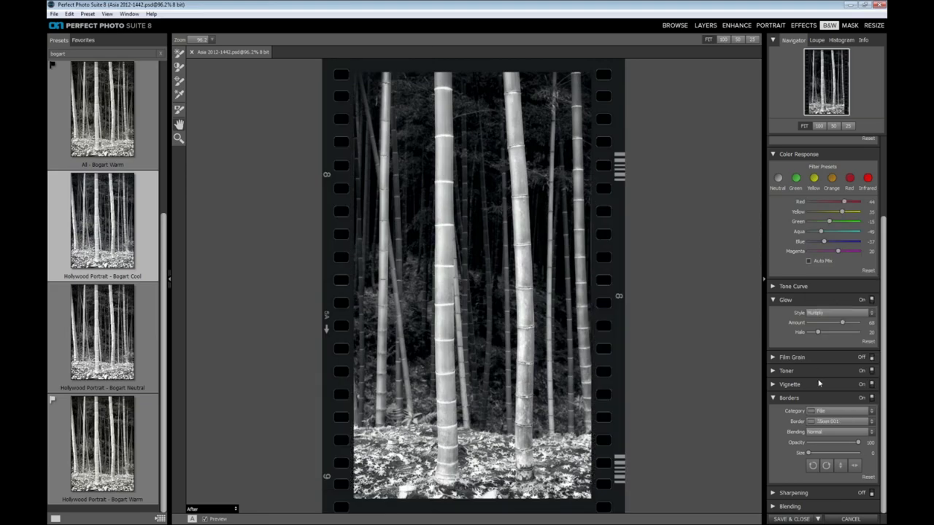
{"action": "left_click", "coordinate": [830, 421]}
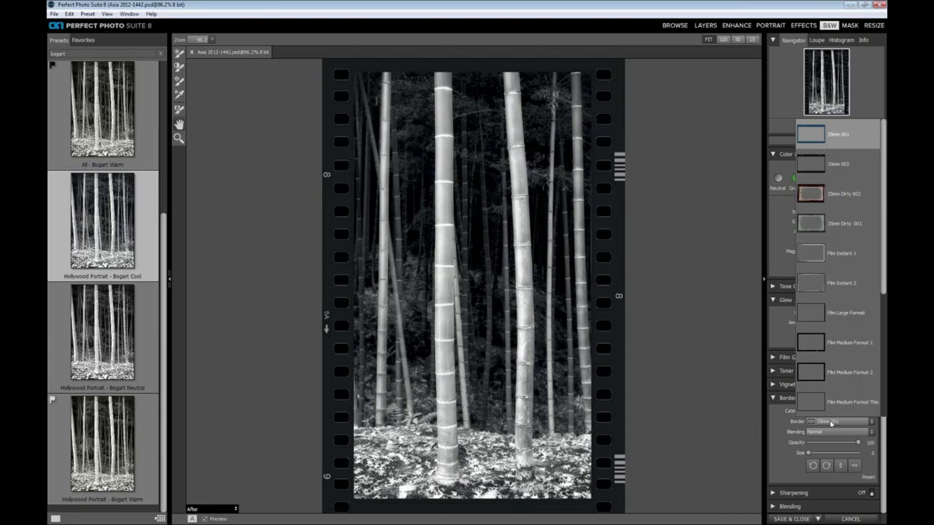
{"action": "left_click", "coordinate": [753, 448]}
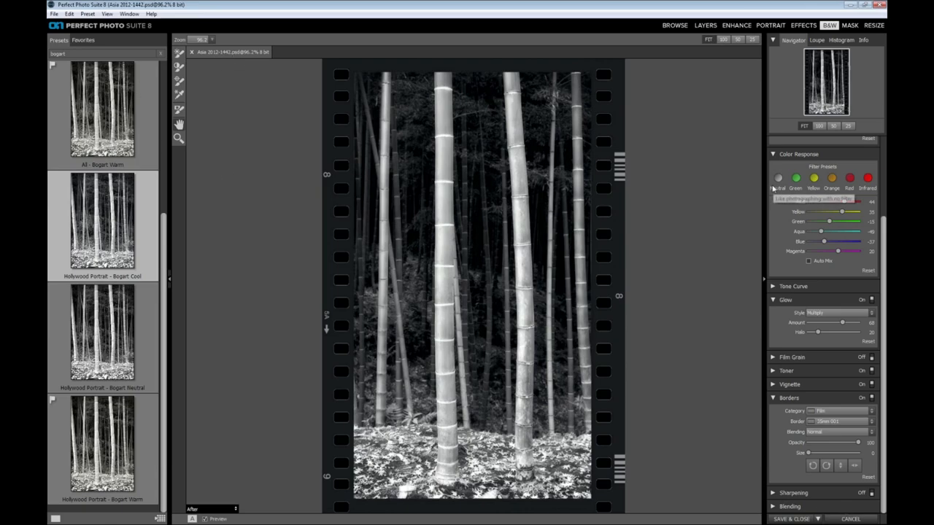
- Save the black-and-white conversion and open Asia 2012-1442.psd in the Layers module
{"action": "left_click", "coordinate": [792, 518]}
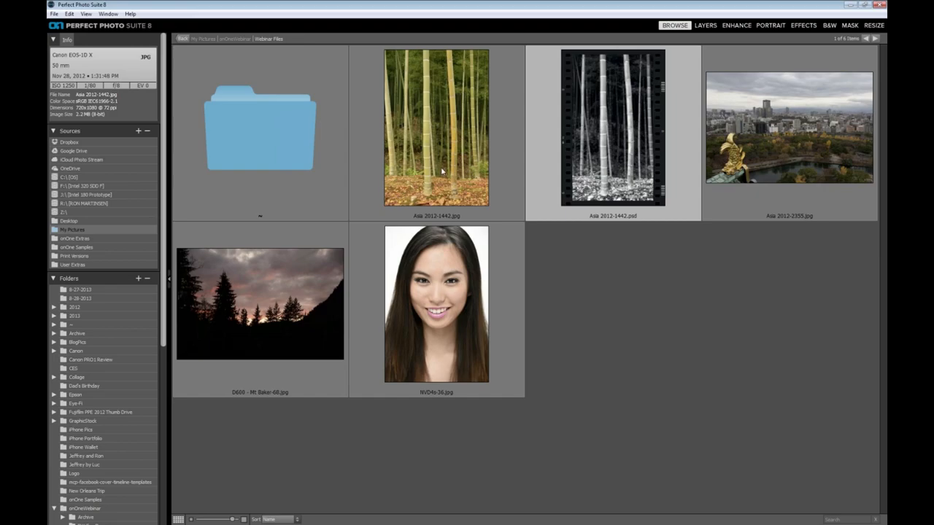
{"action": "left_click", "coordinate": [708, 28]}
{"action": "left_click", "coordinate": [407, 227]}
{"action": "left_click", "coordinate": [501, 339]}
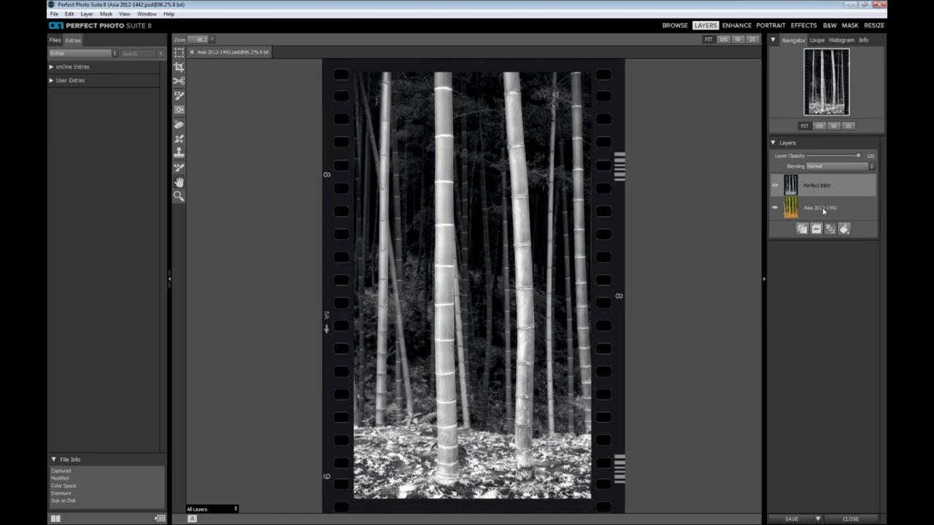
- Inspect both layers and compare the photo with the Perfect B&W layer hidden and shown
{"action": "left_click", "coordinate": [824, 210]}
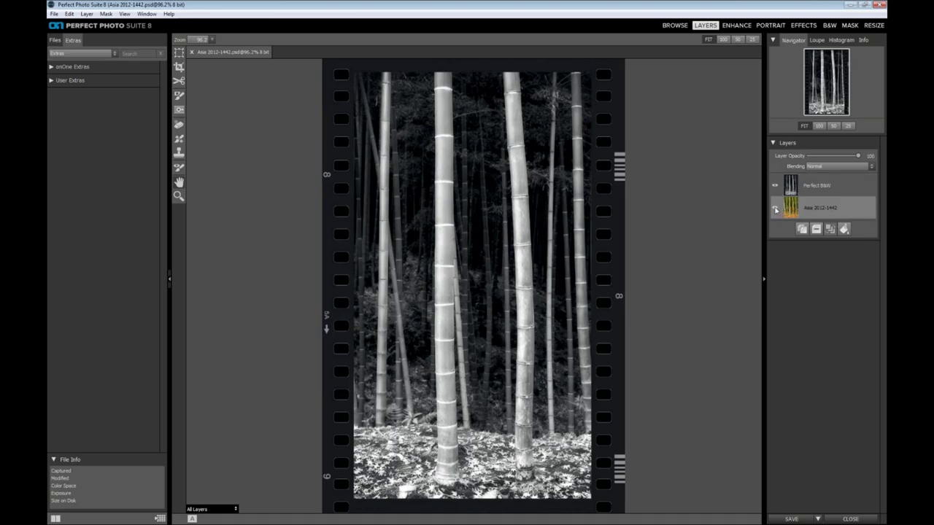
{"action": "left_click", "coordinate": [801, 189]}
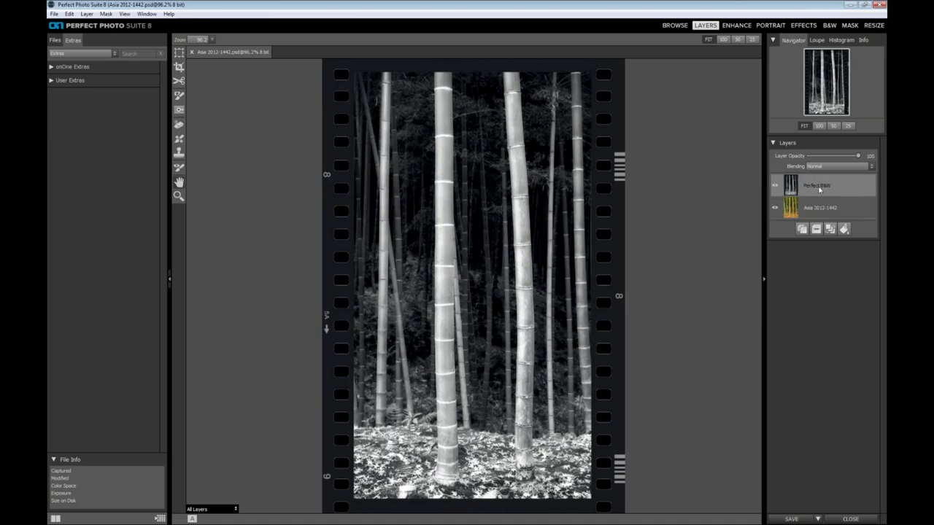
{"action": "left_click", "coordinate": [775, 187]}
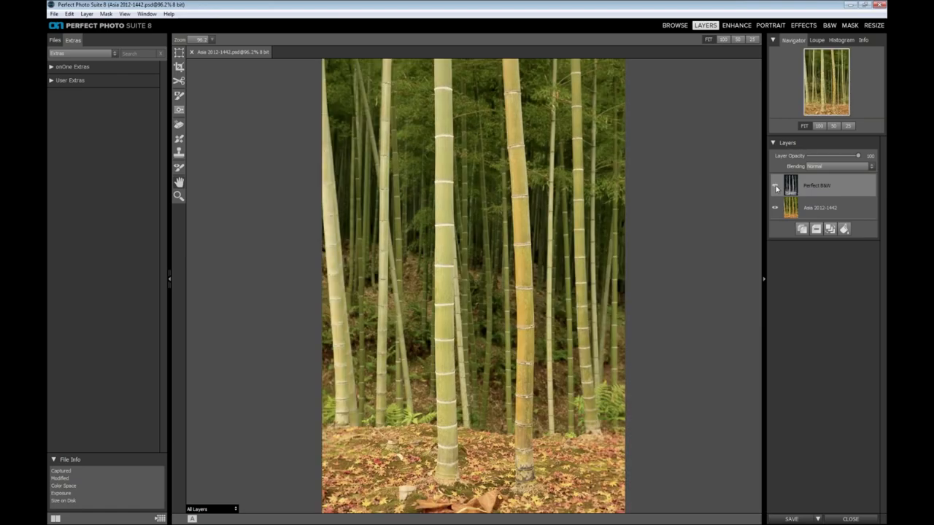
{"action": "left_click", "coordinate": [776, 186]}
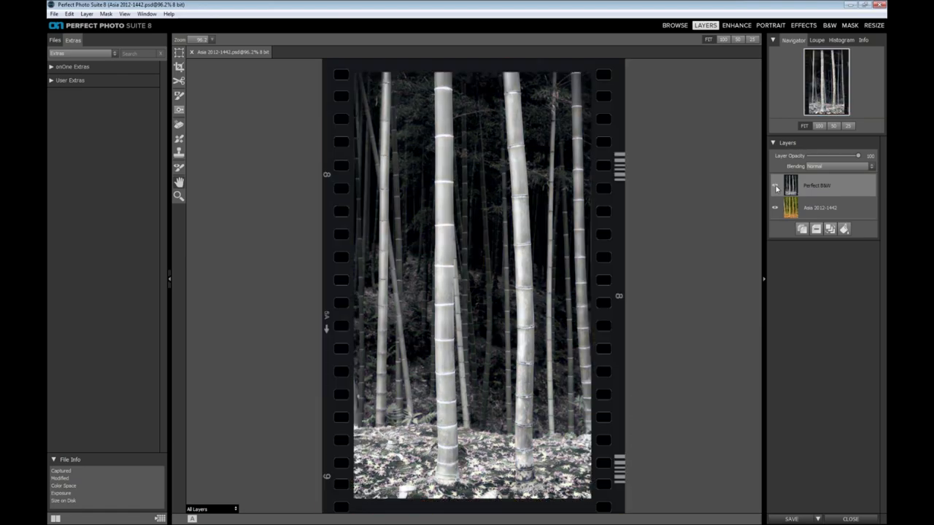
- Rename the Perfect B&W layer to "Perfect B&W - Bogart"
{"action": "double_click", "coordinate": [825, 187]}
{"action": "key", "text": "Right"}
{"action": "type", "text": "- B"}
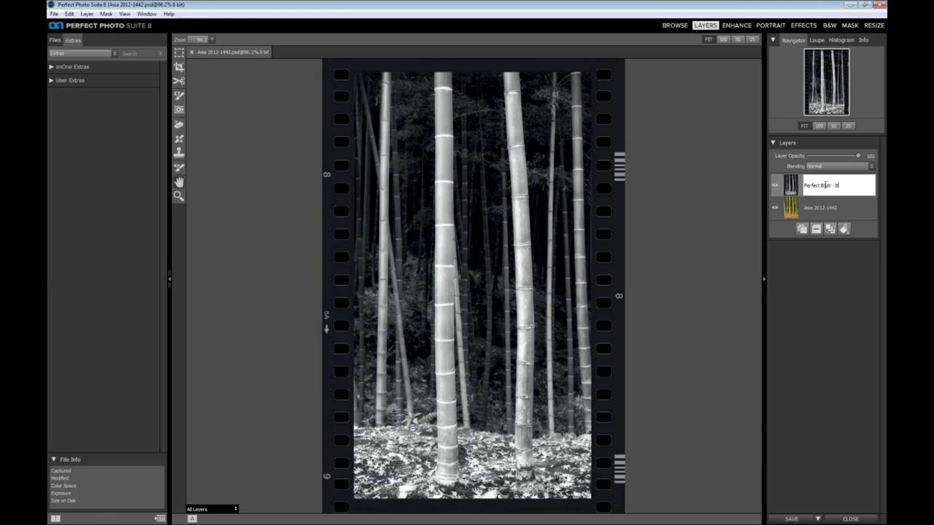
{"action": "type", "text": "ogart"}
{"action": "key", "text": "Return"}
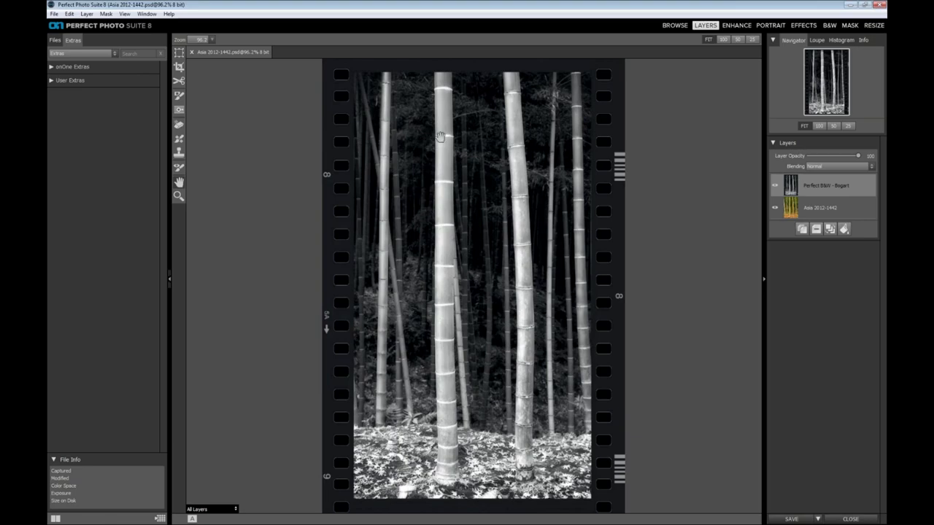
- Close the bamboo file, return to browsing the images, and view D600 - Mt Baker-68.jpg enlarged
{"action": "left_click", "coordinate": [841, 520]}
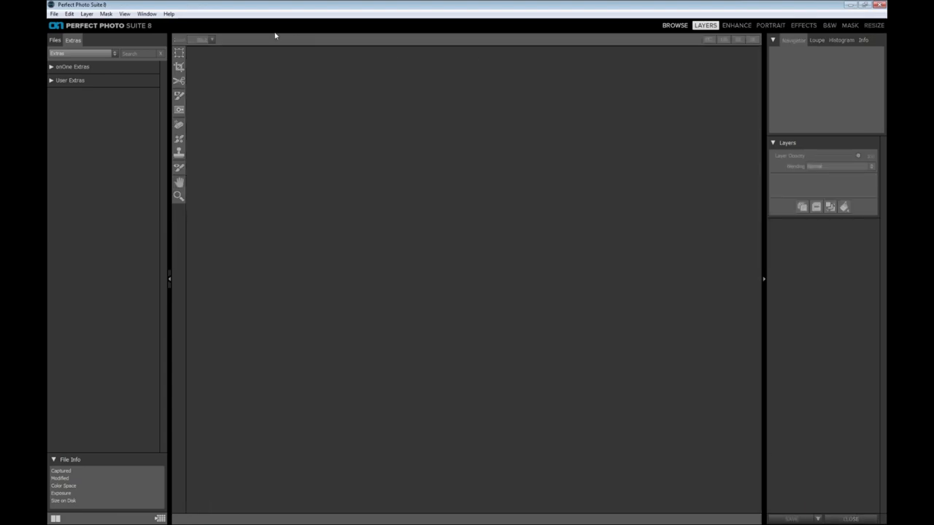
{"action": "left_click", "coordinate": [685, 29]}
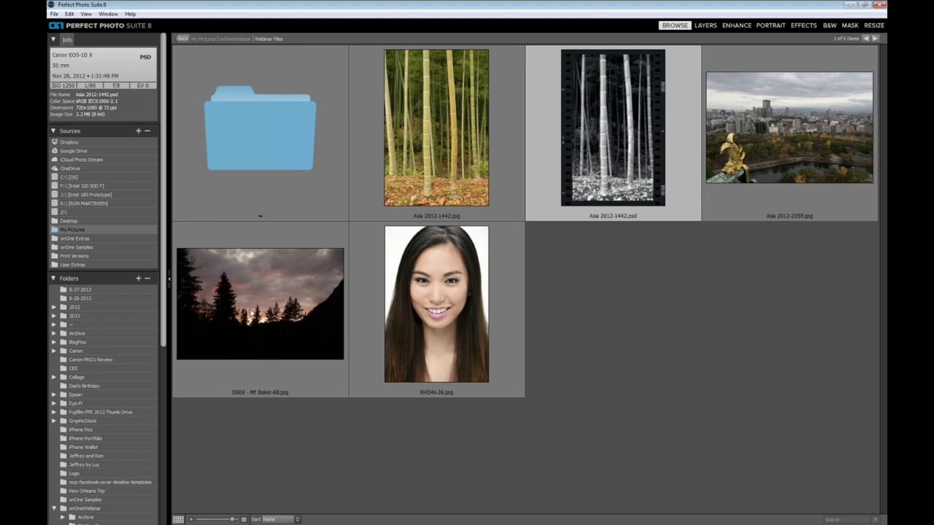
{"action": "left_click", "coordinate": [254, 335]}
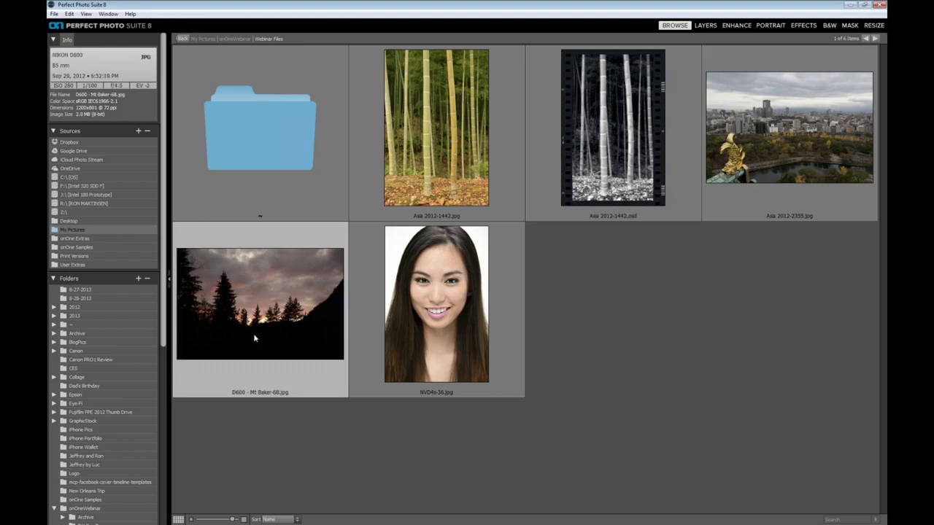
{"action": "double_click", "coordinate": [253, 333]}
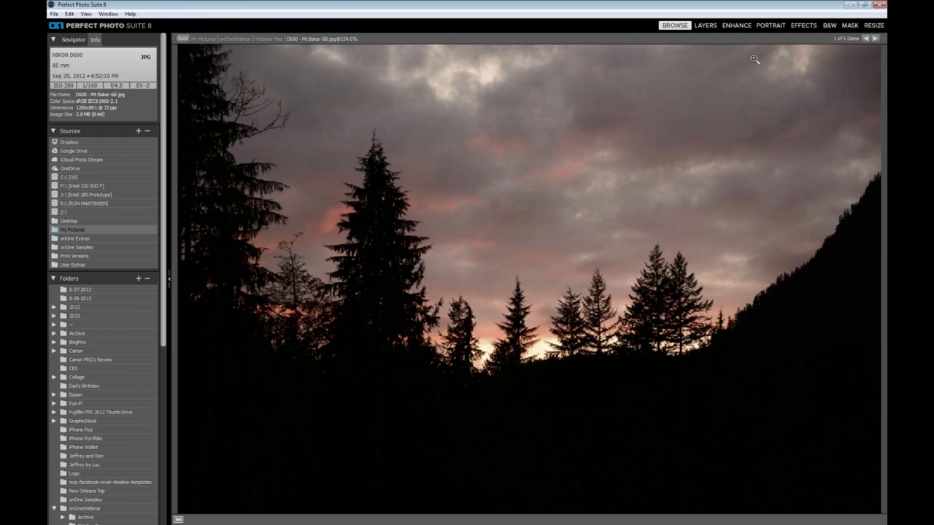
- Open the Mt Baker photo in the Effects module as a Photoshop-format copy, sRGB, 8 bit, 300 pixels/inch
{"action": "left_click", "coordinate": [798, 28]}
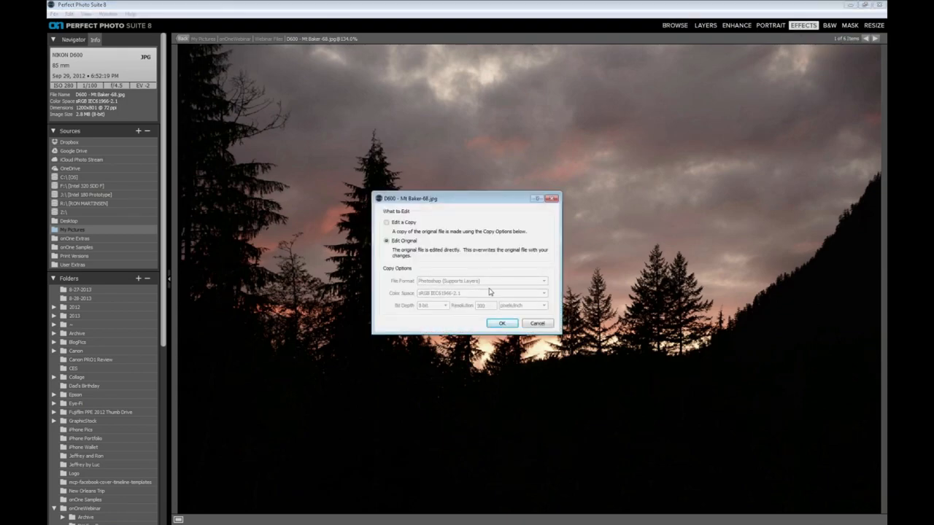
{"action": "left_click", "coordinate": [410, 225]}
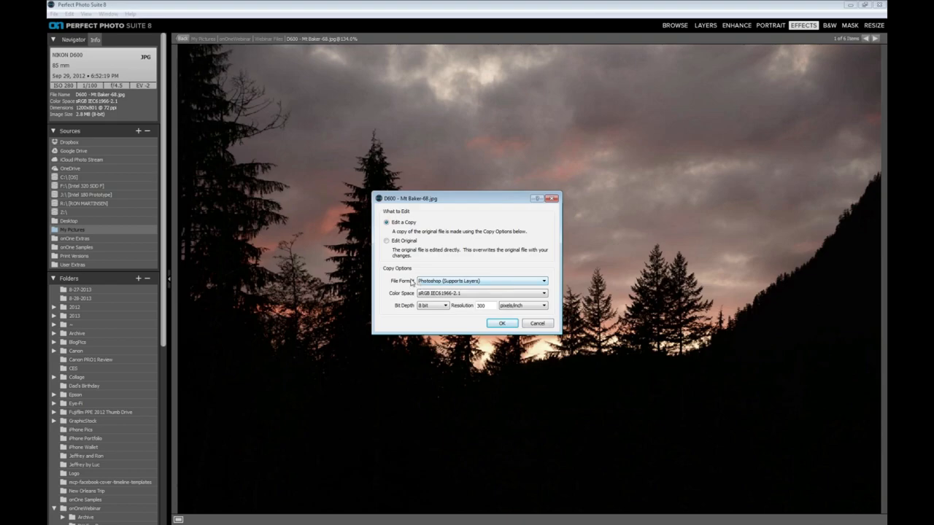
{"action": "left_click", "coordinate": [500, 325]}
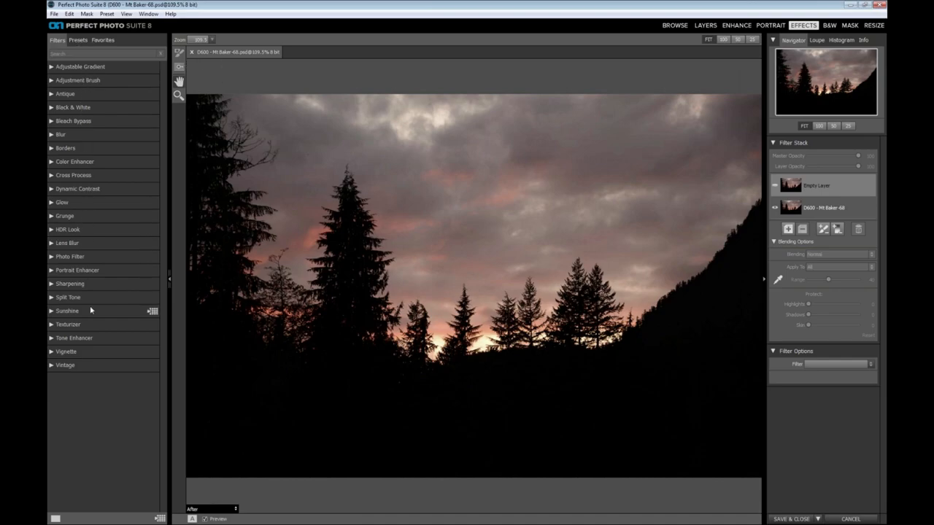
- Preview the PE4 Landscape presets on the Mt Baker photo and apply Summer
{"action": "left_click", "coordinate": [78, 41]}
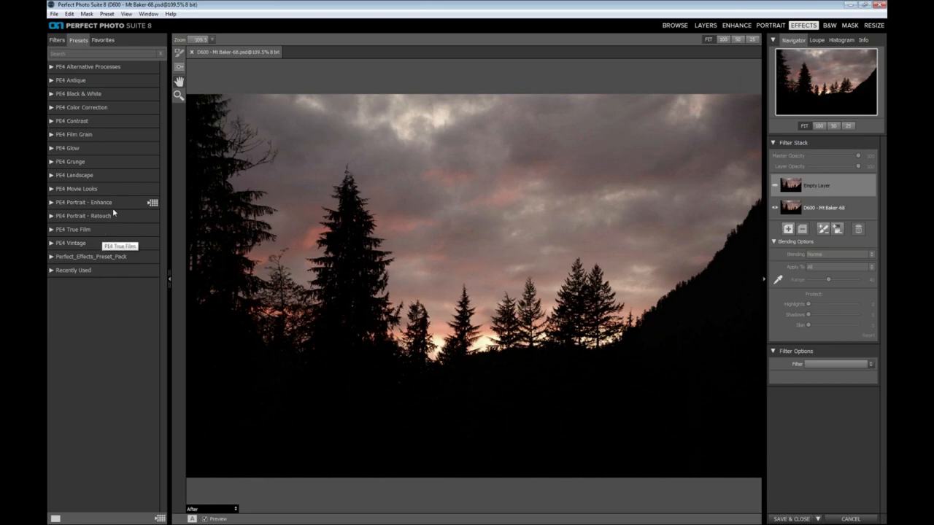
{"action": "left_click", "coordinate": [153, 176]}
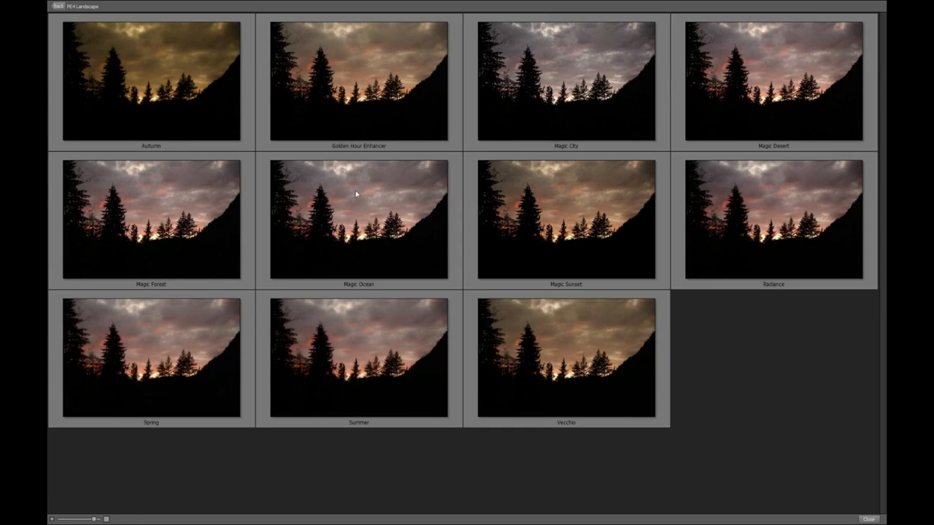
{"action": "left_click", "coordinate": [358, 350]}
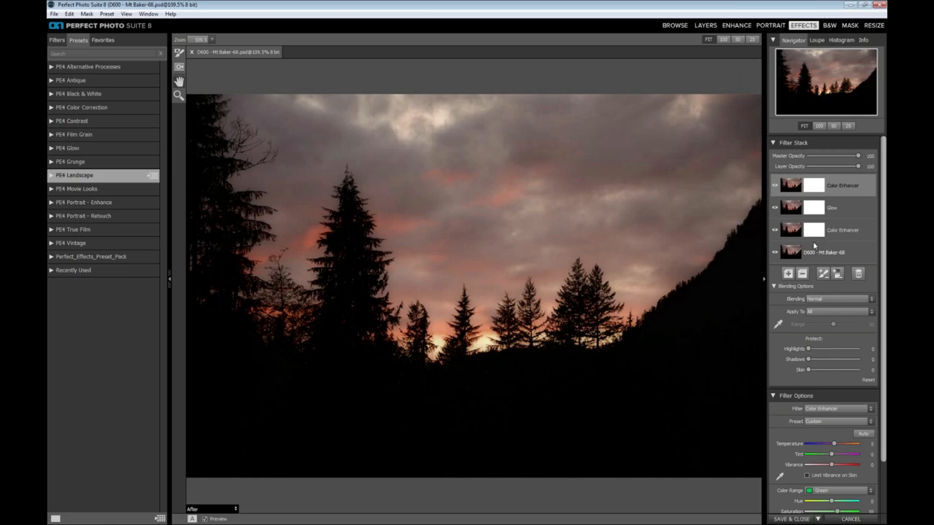
- Delete the Glow filter from the Summer preset's filter stack and select the top Color Enhancer
{"action": "left_click", "coordinate": [831, 209]}
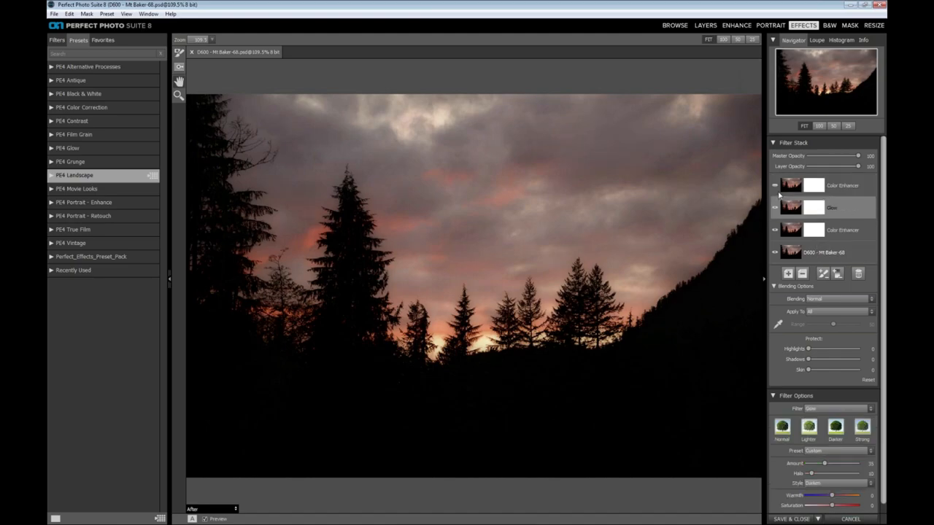
{"action": "left_click", "coordinate": [803, 275]}
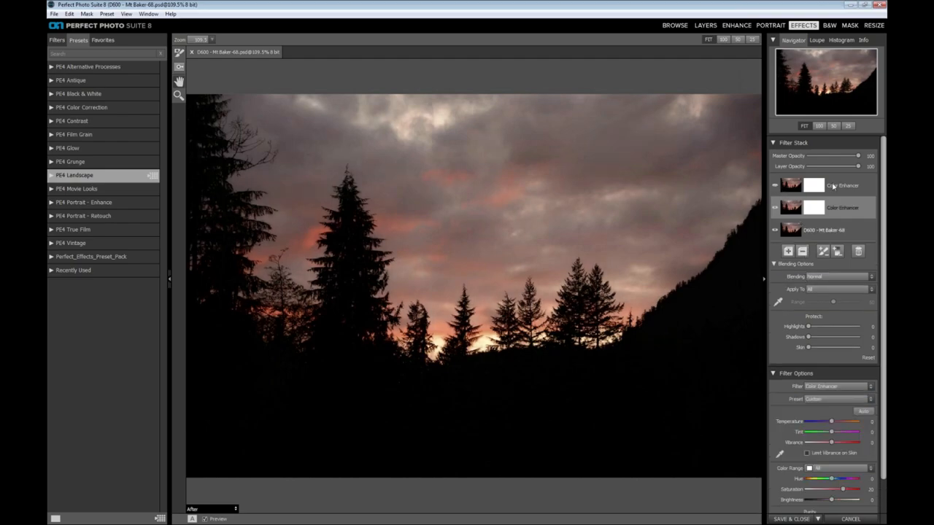
{"action": "left_click", "coordinate": [834, 186]}
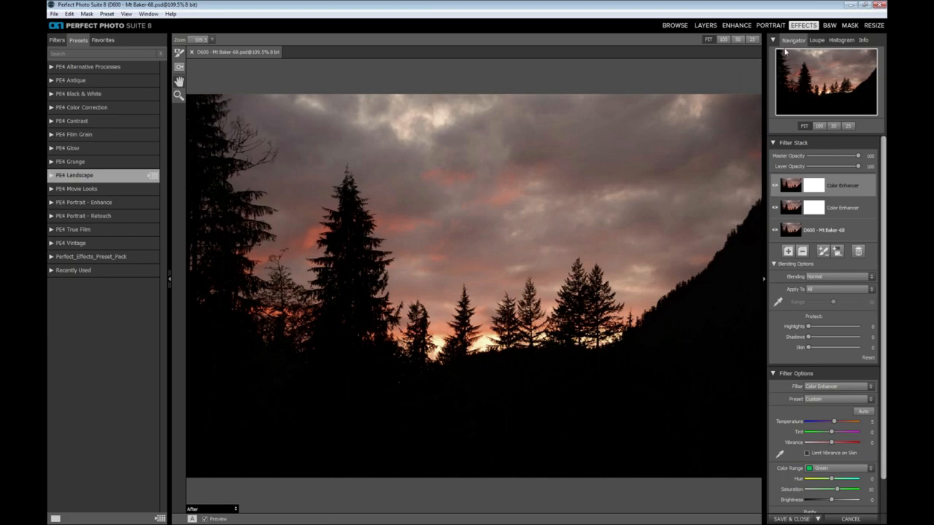
- Apply the effects by going to the Layers module and rename the Perfect Effects layer "Perfect Effects - Lanscape Summer Preset"
{"action": "left_click", "coordinate": [705, 25]}
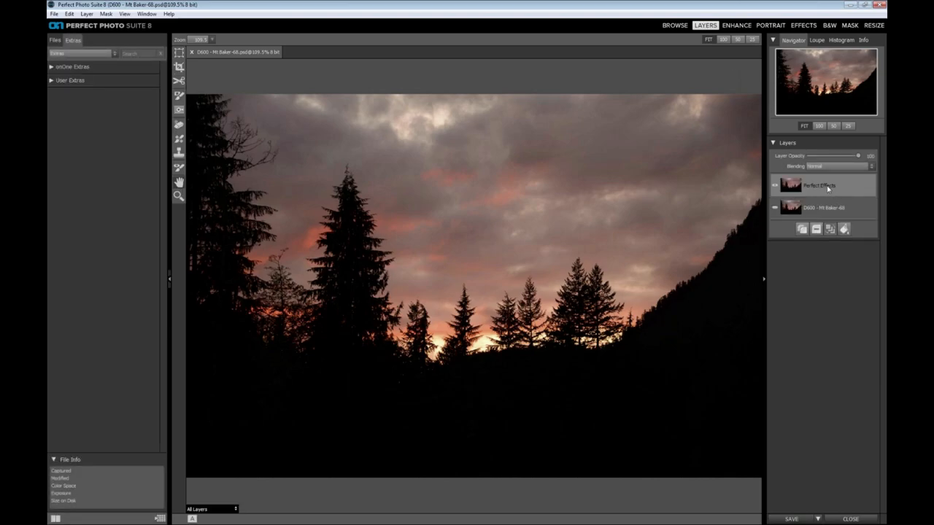
{"action": "double_click", "coordinate": [824, 186]}
{"action": "key", "text": "Right"}
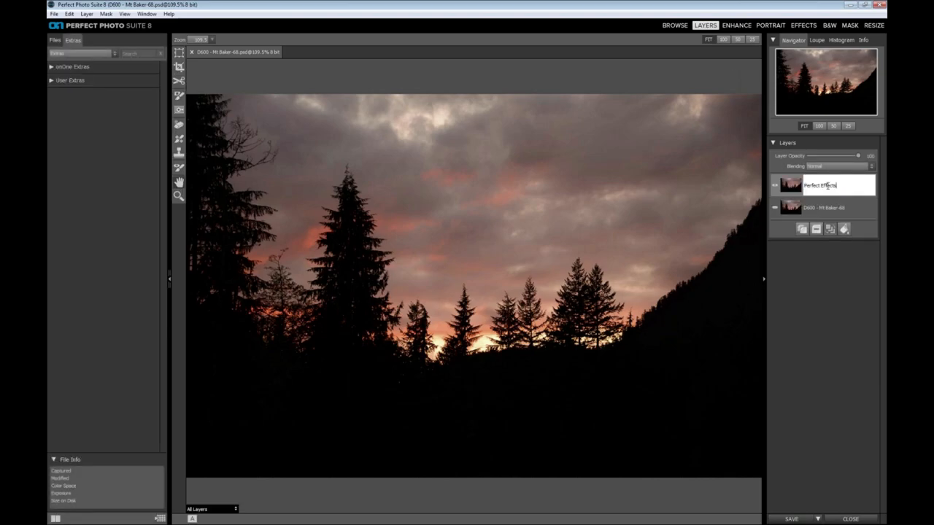
{"action": "type", "text": "- Lanscape Summer Prese"}
{"action": "key", "text": "Return"}
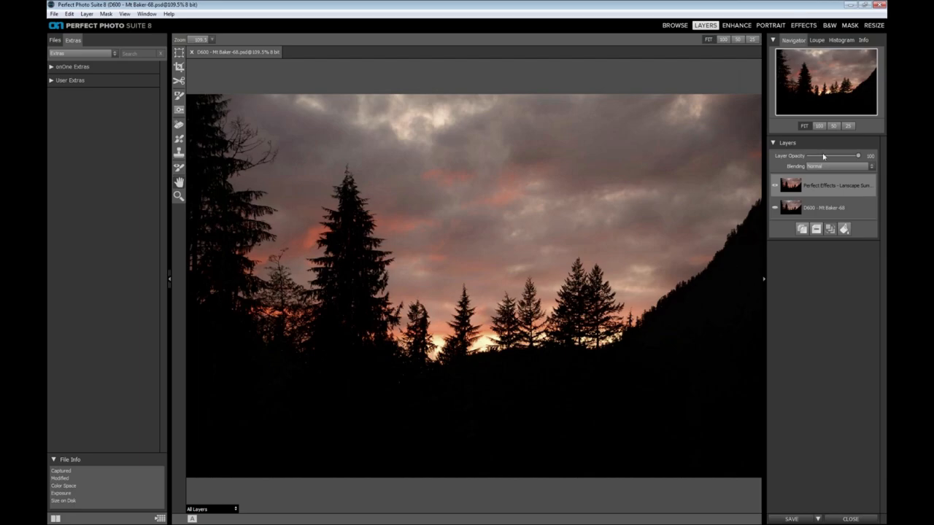
- Take the renamed layer back into the Effects module and apply the Natural preset of the Dynamic Contrast filter
{"action": "left_click", "coordinate": [805, 26]}
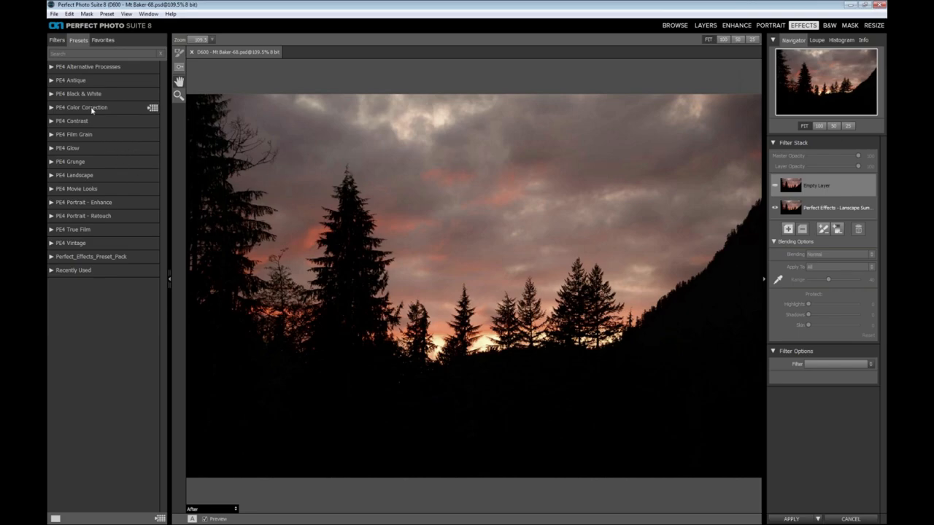
{"action": "left_click", "coordinate": [58, 41]}
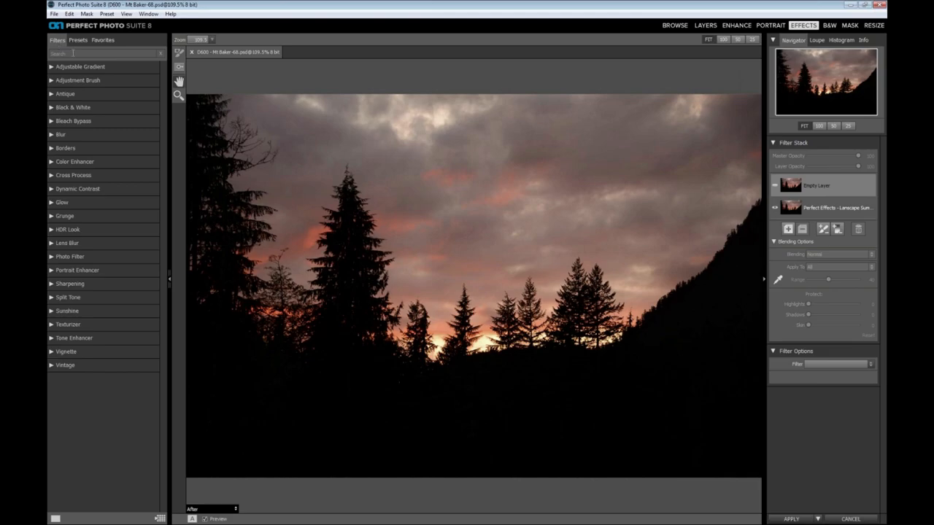
{"action": "left_click", "coordinate": [152, 193]}
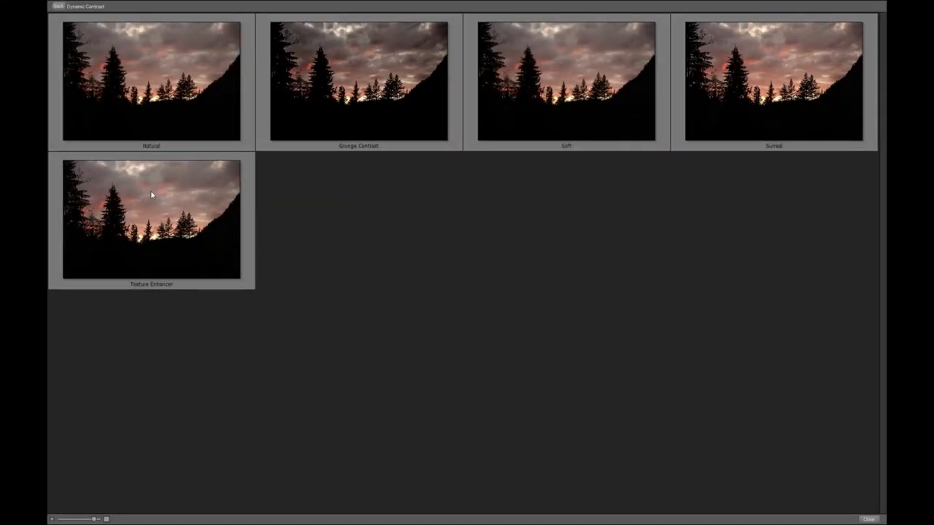
{"action": "left_click", "coordinate": [176, 135]}
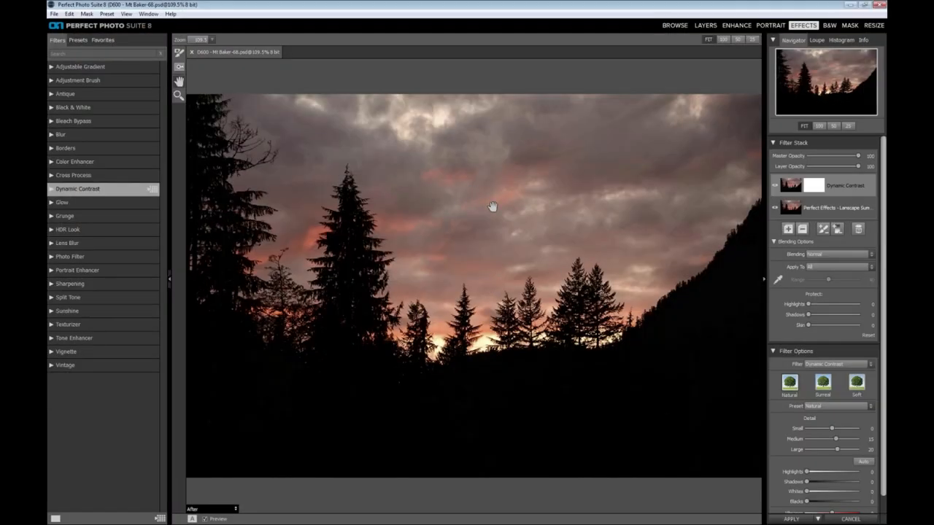
- Compare the photo with and without the Dynamic Contrast filter using the preview, and review the filter's options
{"action": "left_click", "coordinate": [204, 519]}
{"action": "left_click", "coordinate": [205, 519]}
{"action": "left_click", "coordinate": [205, 518]}
{"action": "left_click", "coordinate": [205, 518]}
{"action": "left_click", "coordinate": [205, 519]}
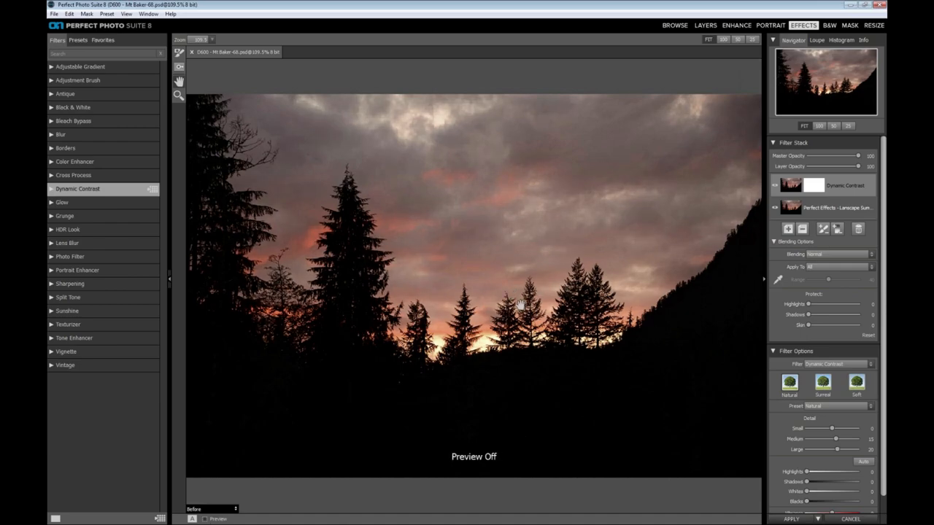
{"action": "left_click", "coordinate": [205, 519]}
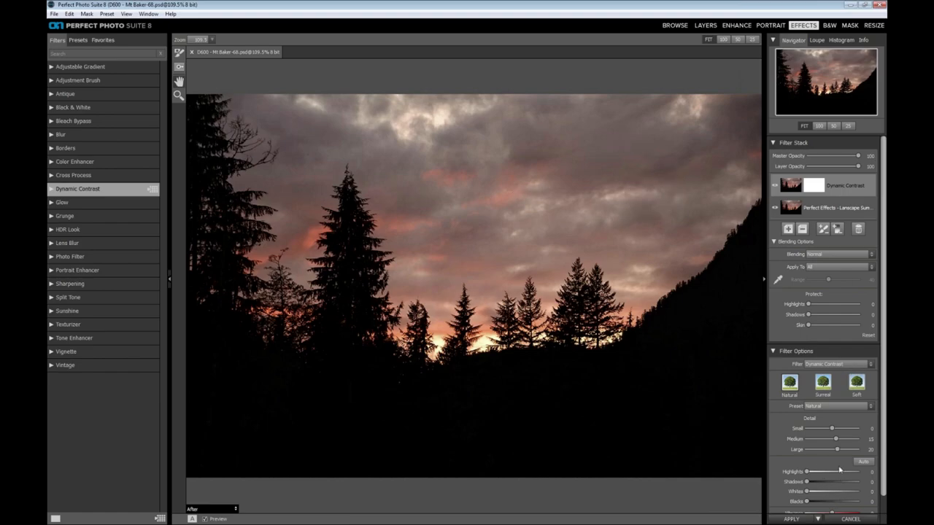
{"action": "scroll", "coordinate": [839, 469], "scroll_direction": "down", "scroll_amount": 1}
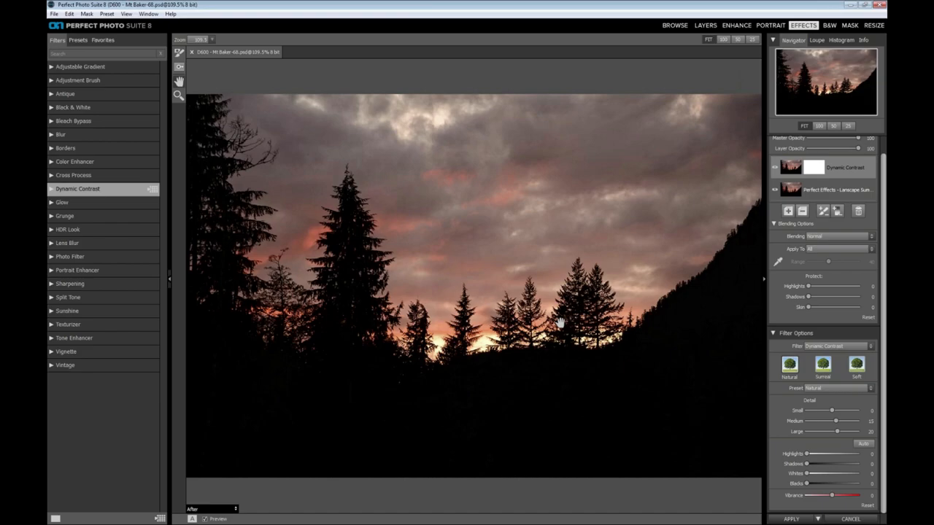
- Add a new filter layer, browse the Photo Filter presets and apply 80A
{"action": "left_click", "coordinate": [789, 212]}
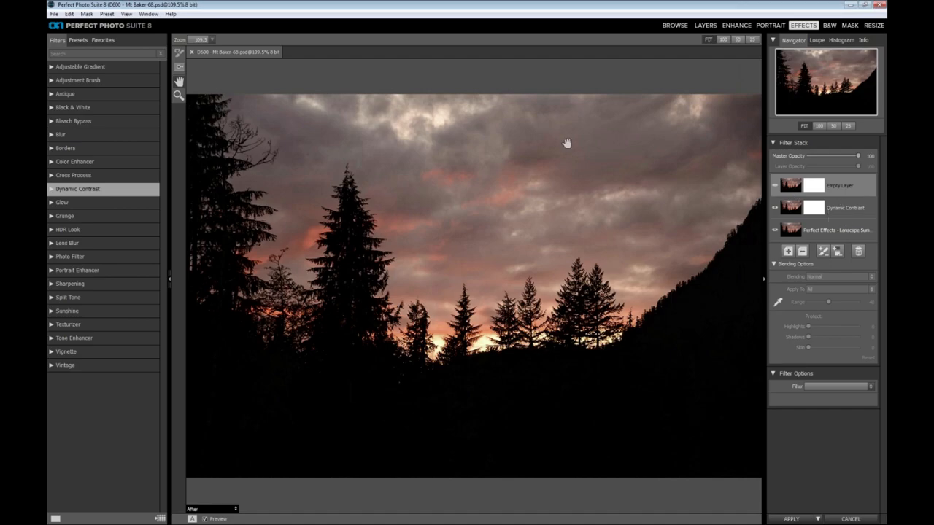
{"action": "left_click", "coordinate": [153, 260]}
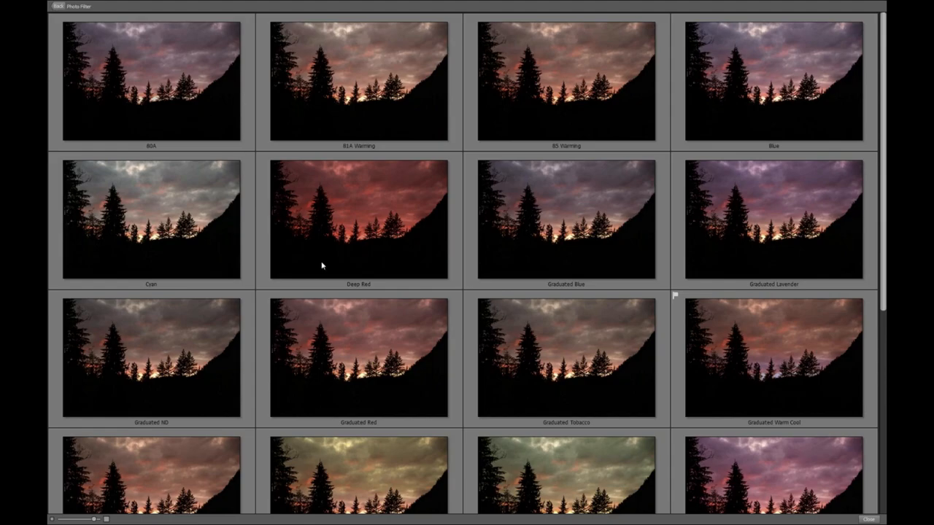
{"action": "scroll", "coordinate": [322, 265], "scroll_direction": "down", "scroll_amount": 5}
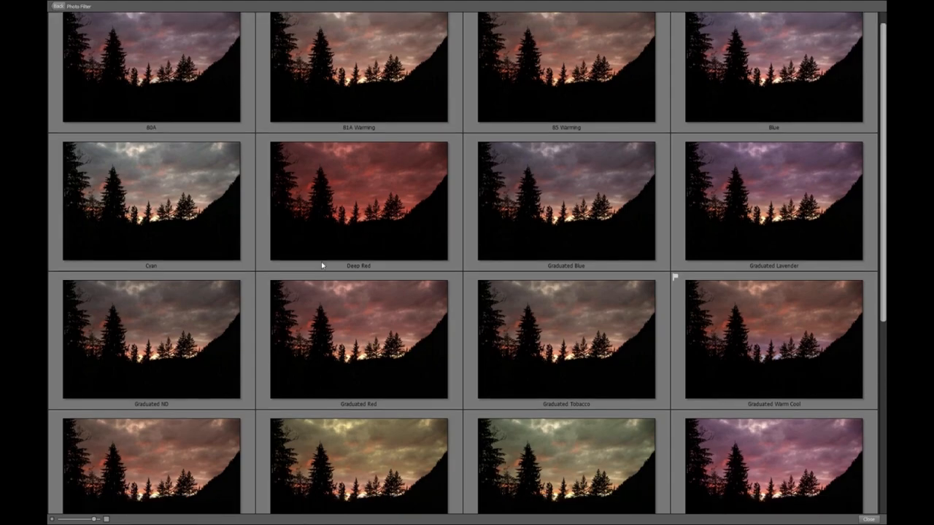
{"action": "scroll", "coordinate": [319, 263], "scroll_direction": "up", "scroll_amount": 5}
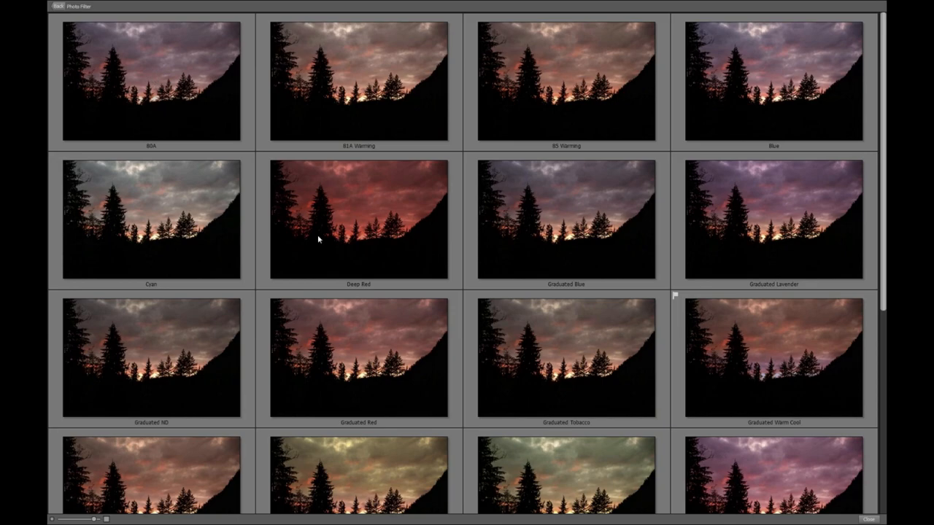
{"action": "scroll", "coordinate": [318, 256], "scroll_direction": "down", "scroll_amount": 9}
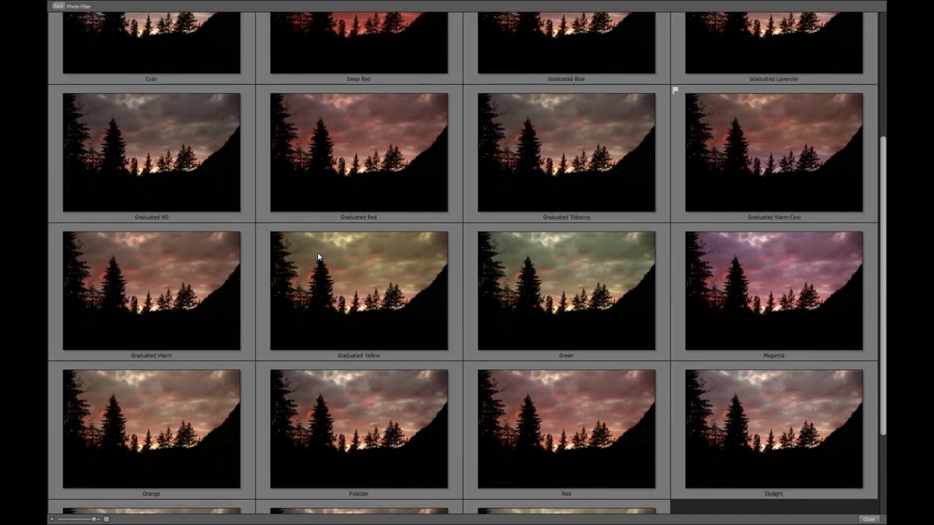
{"action": "scroll", "coordinate": [188, 146], "scroll_direction": "up", "scroll_amount": 9}
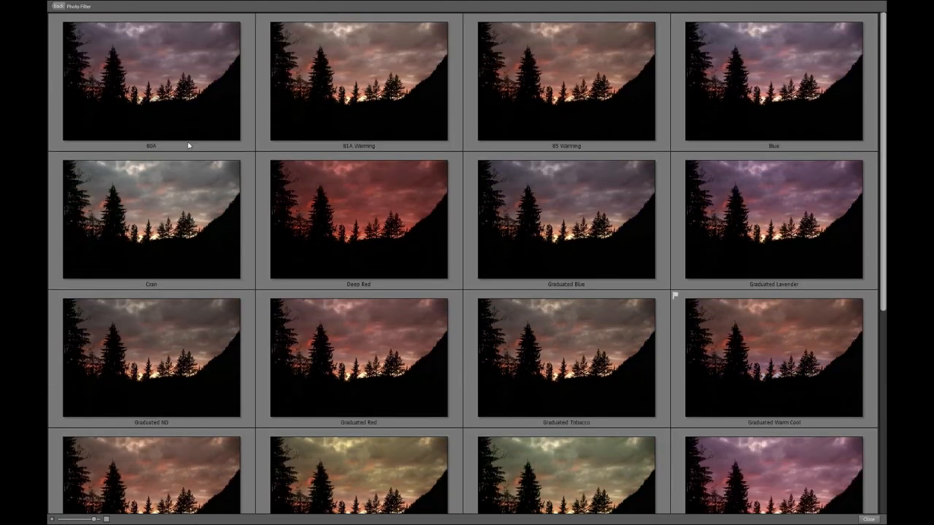
{"action": "left_click", "coordinate": [182, 95]}
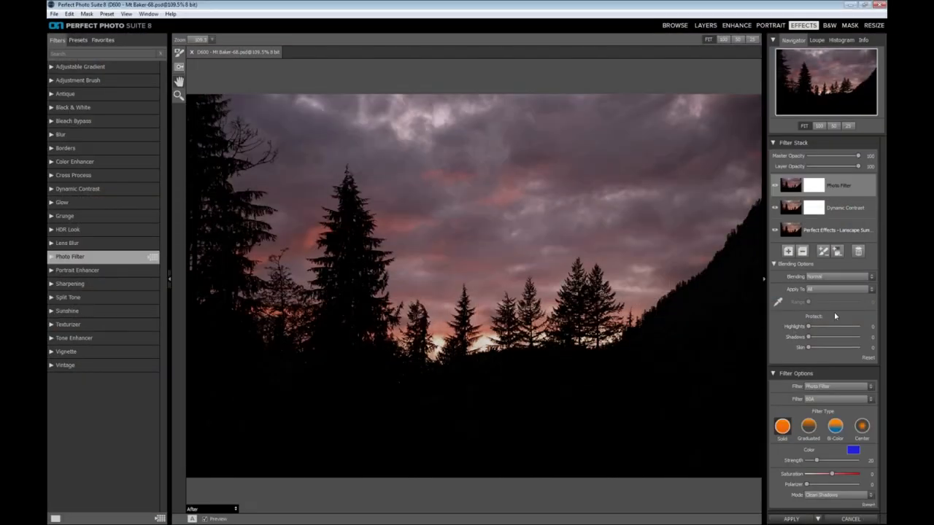
- Add another filter layer above the Photo Filter and apply the Radiance preset of the Sunshine filter
{"action": "left_click", "coordinate": [788, 251]}
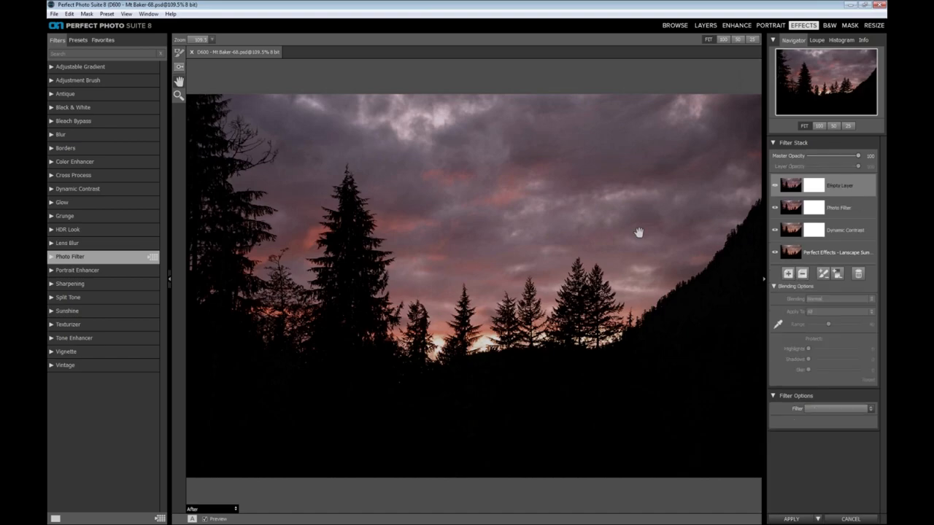
{"action": "left_click", "coordinate": [154, 314]}
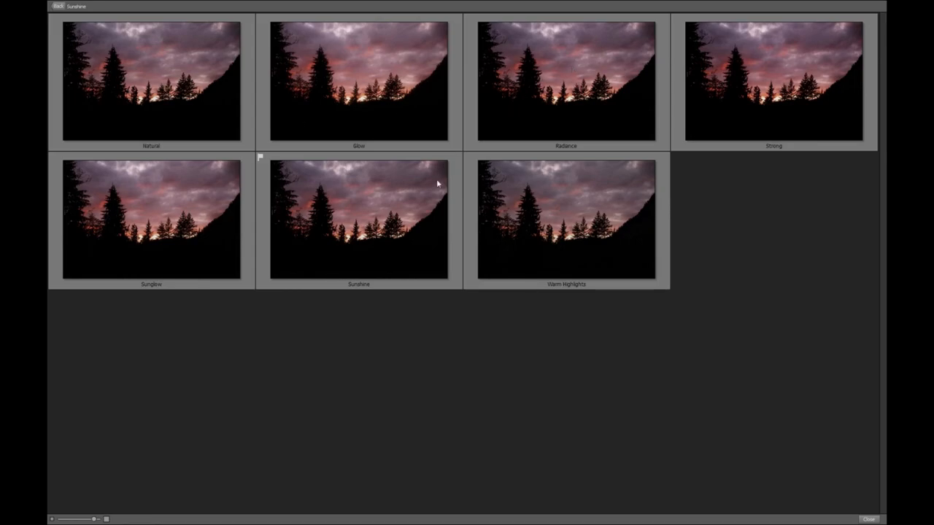
{"action": "left_click", "coordinate": [595, 86]}
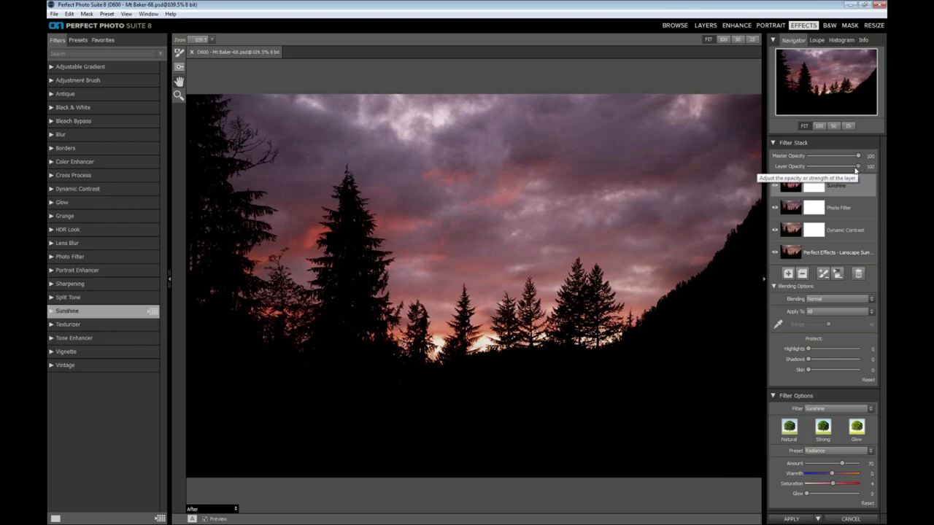
- Try different strengths for the Sunshine layer and set its layer opacity to 59
{"action": "left_click_drag", "start_coordinate": [859, 168], "coordinate": [822, 171]}
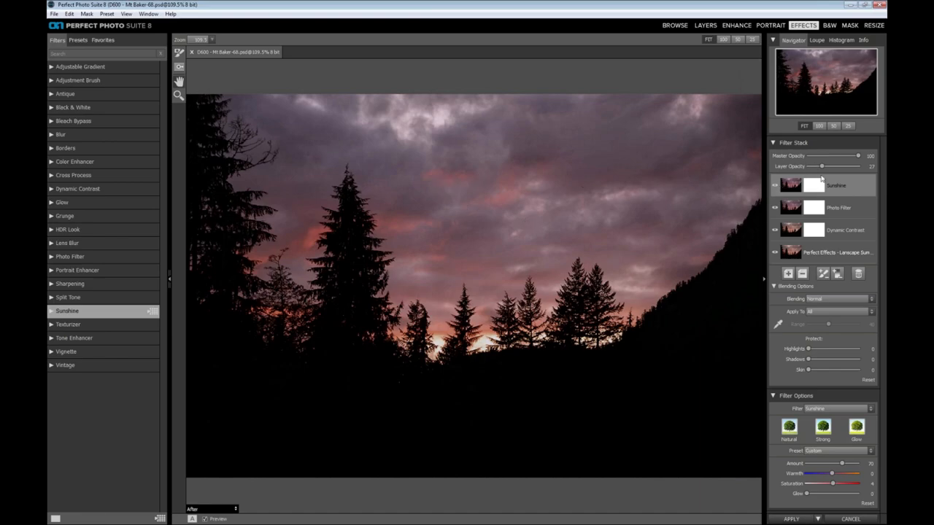
{"action": "left_click_drag", "start_coordinate": [822, 167], "coordinate": [866, 170]}
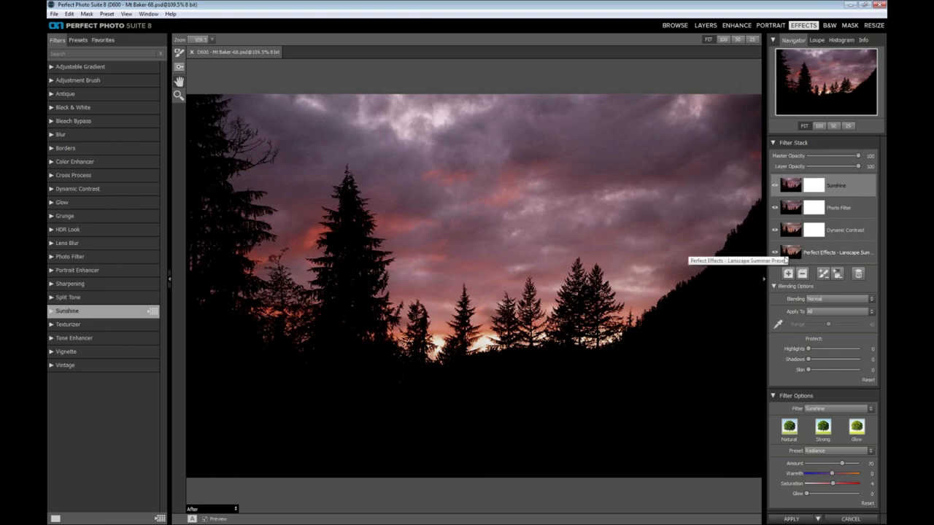
{"action": "left_click_drag", "start_coordinate": [858, 156], "coordinate": [838, 168]}
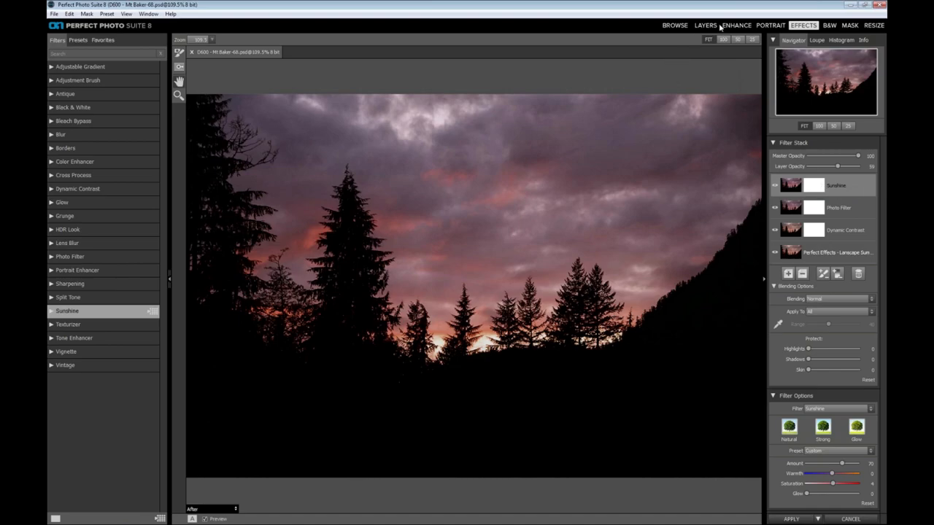
- Add a filter layer on top of the stack, browse the Sharpening presets and apply High Pass Sharpen
{"action": "left_click", "coordinate": [788, 274]}
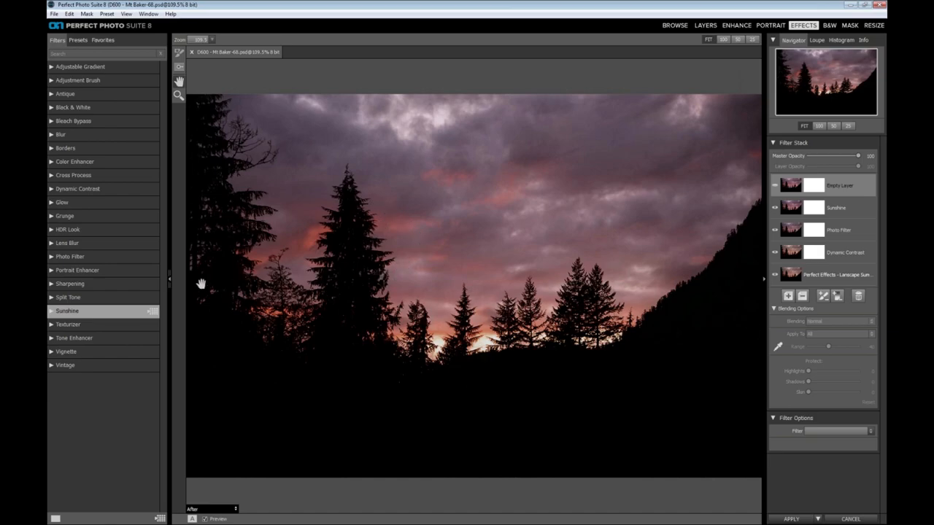
{"action": "left_click", "coordinate": [154, 285]}
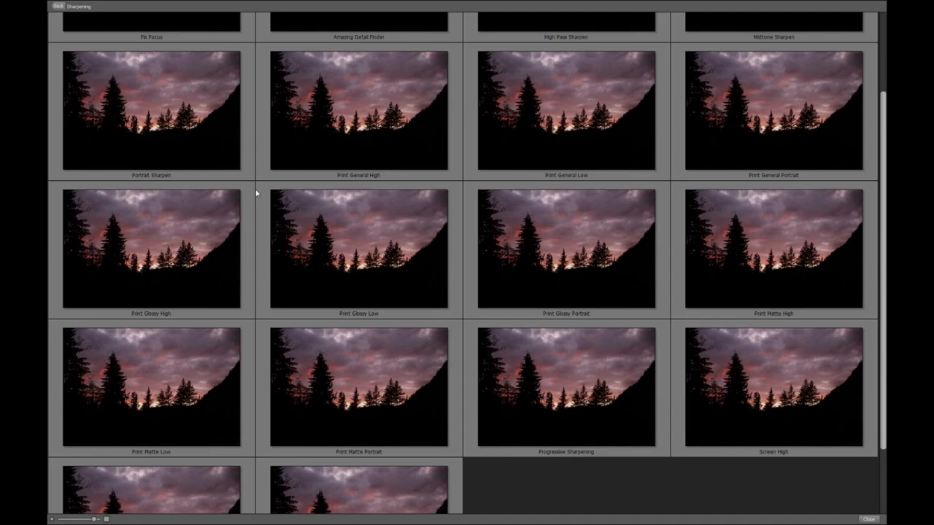
{"action": "scroll", "coordinate": [411, 199], "scroll_direction": "up", "scroll_amount": 3}
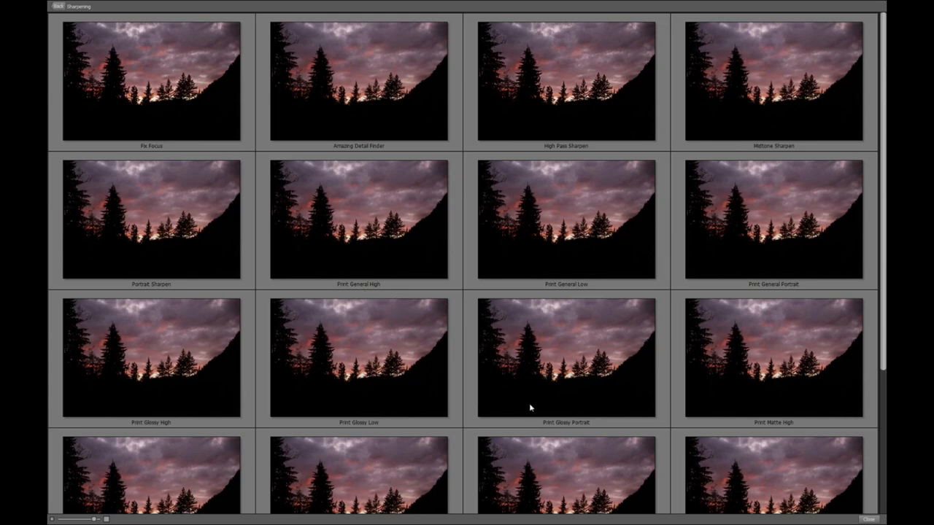
{"action": "scroll", "coordinate": [545, 400], "scroll_direction": "down", "scroll_amount": 2}
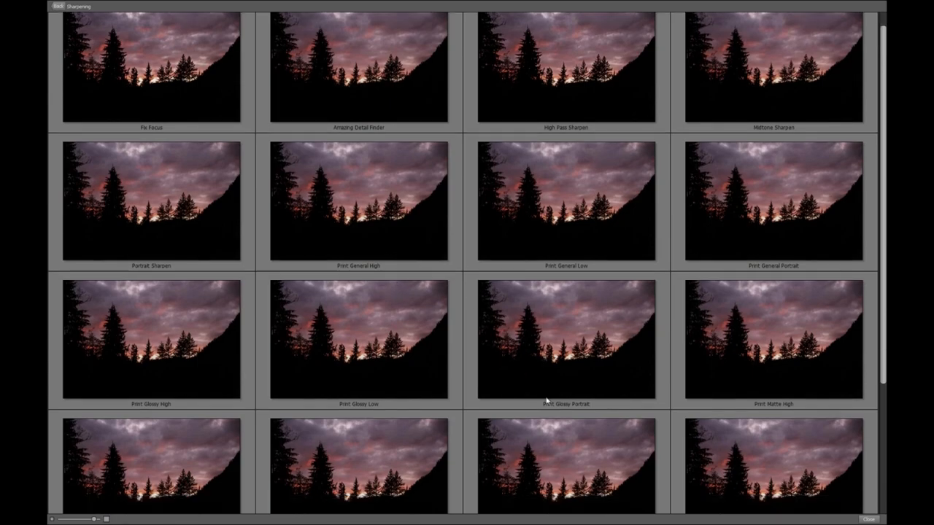
{"action": "scroll", "coordinate": [545, 400], "scroll_direction": "down", "scroll_amount": 2}
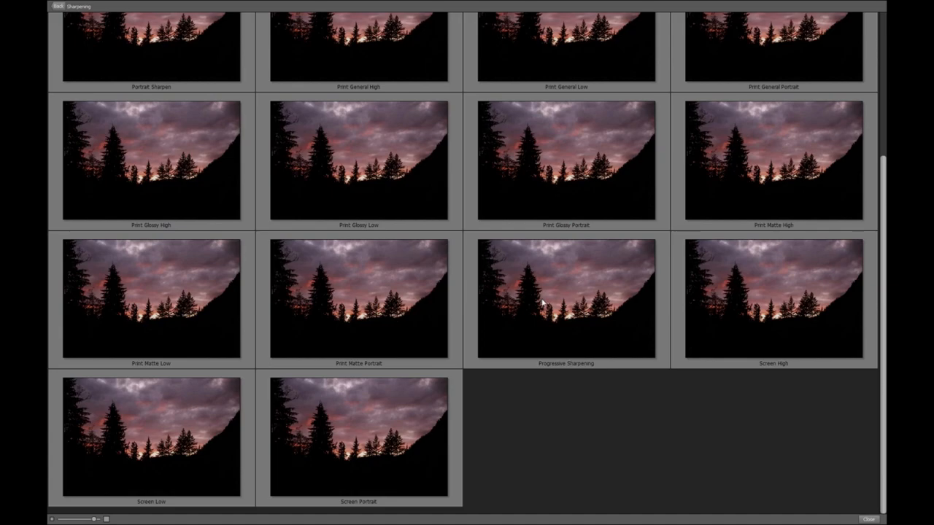
{"action": "scroll", "coordinate": [541, 300], "scroll_direction": "up", "scroll_amount": 4}
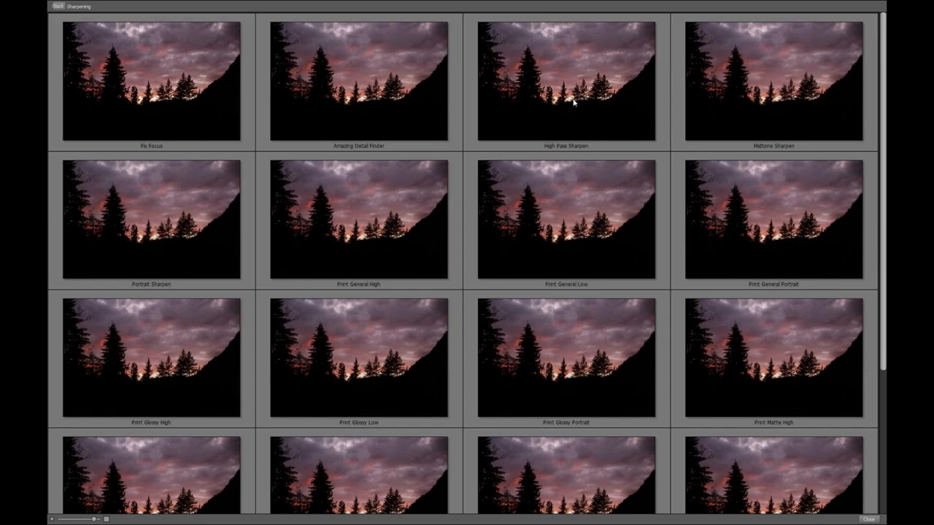
{"action": "left_click", "coordinate": [574, 102]}
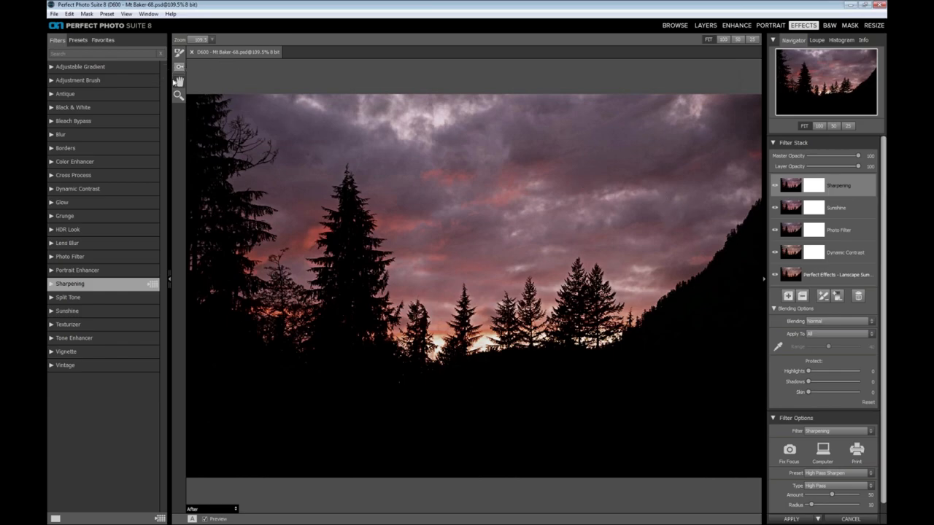
- Paint the Sharpening filter out of the sky with the Masking Brush in Mask-Red view, and return to the After view
{"action": "left_click", "coordinate": [178, 54]}
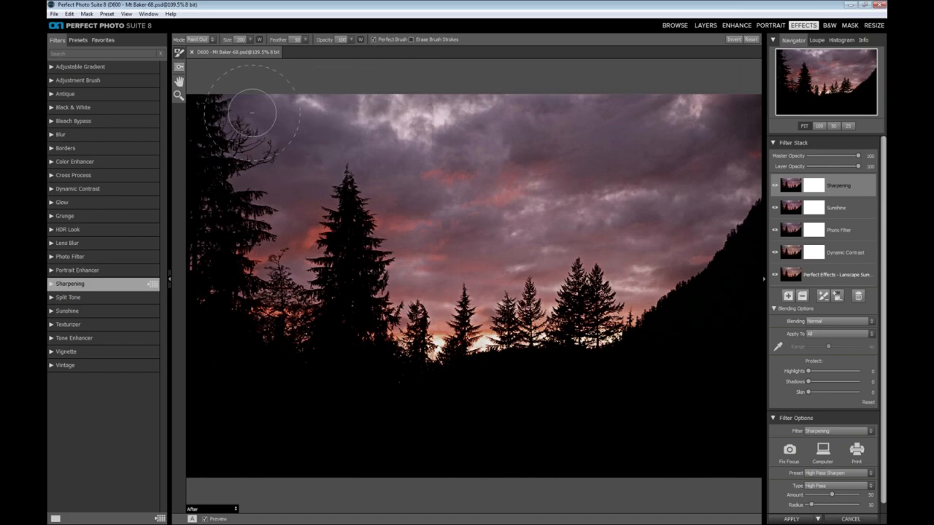
{"action": "left_click", "coordinate": [223, 510]}
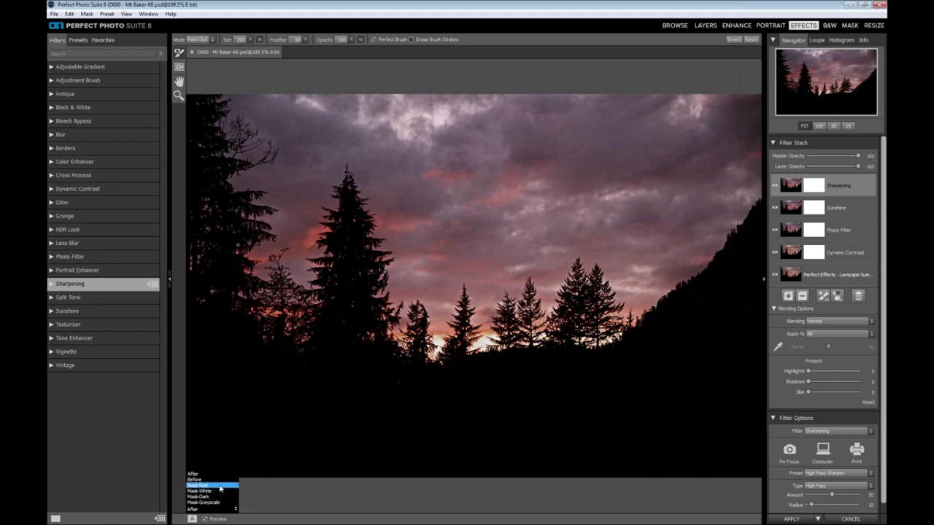
{"action": "left_click", "coordinate": [219, 485]}
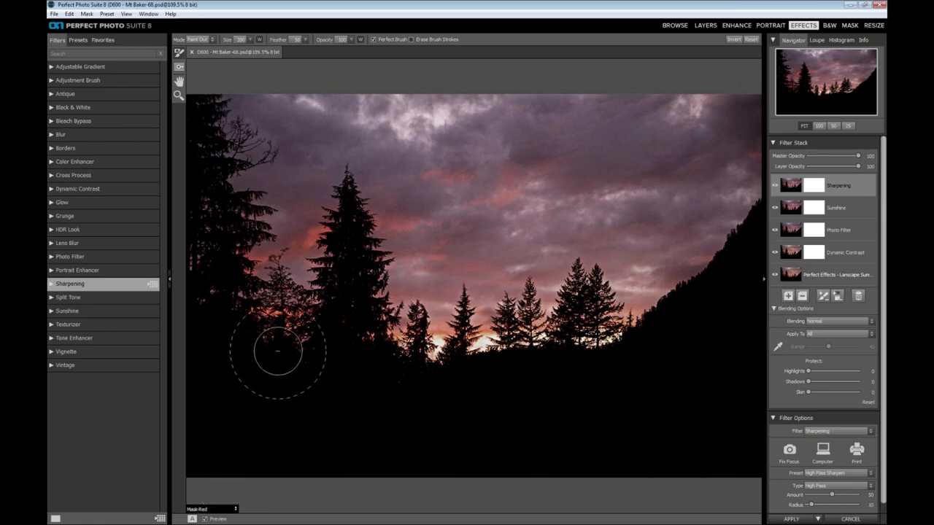
{"action": "left_click", "coordinate": [259, 123]}
{"action": "mouse_move", "coordinate": [259, 122]}
{"action": "left_mouse_down"}
{"action": "mouse_move", "coordinate": [286, 249]}
{"action": "mouse_move", "coordinate": [306, 181]}
{"action": "mouse_move", "coordinate": [285, 269]}
{"action": "mouse_move", "coordinate": [337, 112]}
{"action": "mouse_move", "coordinate": [374, 150]}
{"action": "mouse_move", "coordinate": [418, 331]}
{"action": "mouse_move", "coordinate": [455, 274]}
{"action": "mouse_move", "coordinate": [477, 329]}
{"action": "mouse_move", "coordinate": [519, 261]}
{"action": "mouse_move", "coordinate": [537, 284]}
{"action": "mouse_move", "coordinate": [583, 242]}
{"action": "mouse_move", "coordinate": [615, 292]}
{"action": "mouse_move", "coordinate": [643, 292]}
{"action": "mouse_move", "coordinate": [712, 220]}
{"action": "mouse_move", "coordinate": [762, 133]}
{"action": "mouse_move", "coordinate": [728, 112]}
{"action": "mouse_move", "coordinate": [295, 105]}
{"action": "mouse_move", "coordinate": [347, 132]}
{"action": "mouse_move", "coordinate": [464, 152]}
{"action": "mouse_move", "coordinate": [606, 142]}
{"action": "mouse_move", "coordinate": [666, 185]}
{"action": "mouse_move", "coordinate": [562, 198]}
{"action": "mouse_move", "coordinate": [454, 174]}
{"action": "mouse_move", "coordinate": [410, 189]}
{"action": "mouse_move", "coordinate": [500, 243]}
{"action": "mouse_move", "coordinate": [635, 212]}
{"action": "mouse_move", "coordinate": [669, 193]}
{"action": "mouse_move", "coordinate": [536, 165]}
{"action": "mouse_move", "coordinate": [659, 151]}
{"action": "mouse_move", "coordinate": [695, 136]}
{"action": "mouse_move", "coordinate": [694, 104]}
{"action": "mouse_move", "coordinate": [664, 126]}
{"action": "left_mouse_up"}
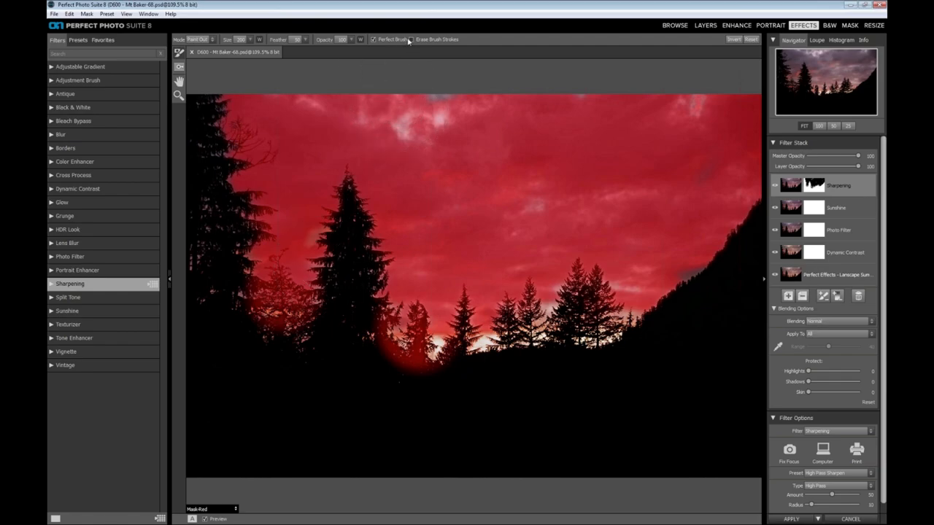
{"action": "left_click", "coordinate": [373, 39]}
{"action": "left_click", "coordinate": [212, 509]}
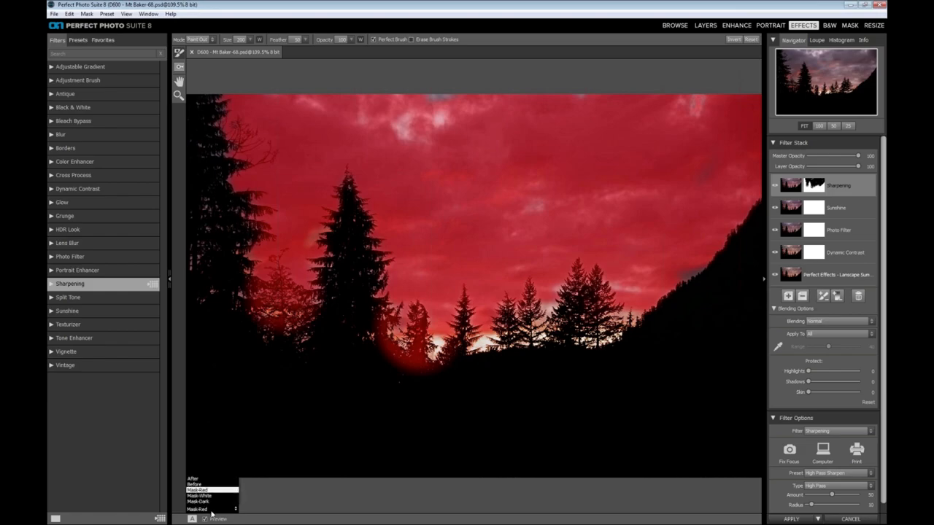
{"action": "left_click", "coordinate": [203, 475]}
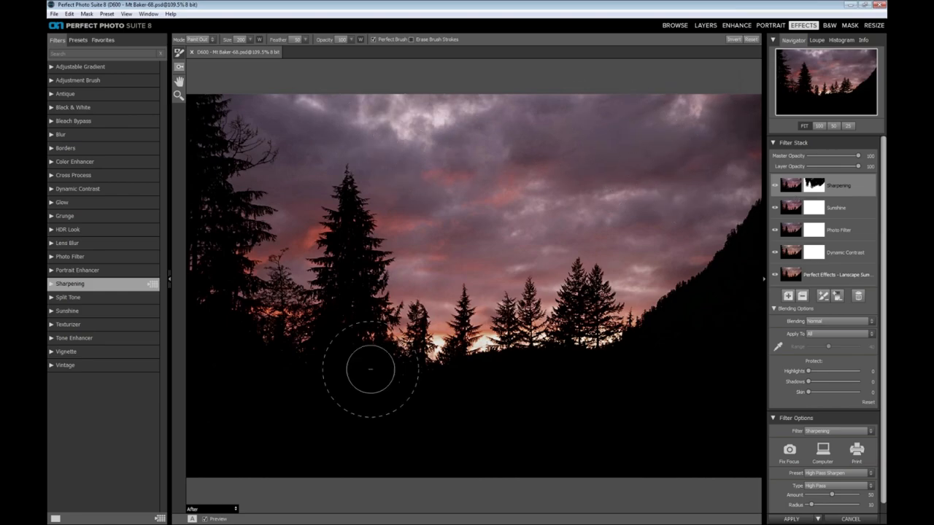
- Check the Sharpening layer's mask in Mask-Dark view, return to After, and look over the available mask commands
{"action": "left_click", "coordinate": [218, 509]}
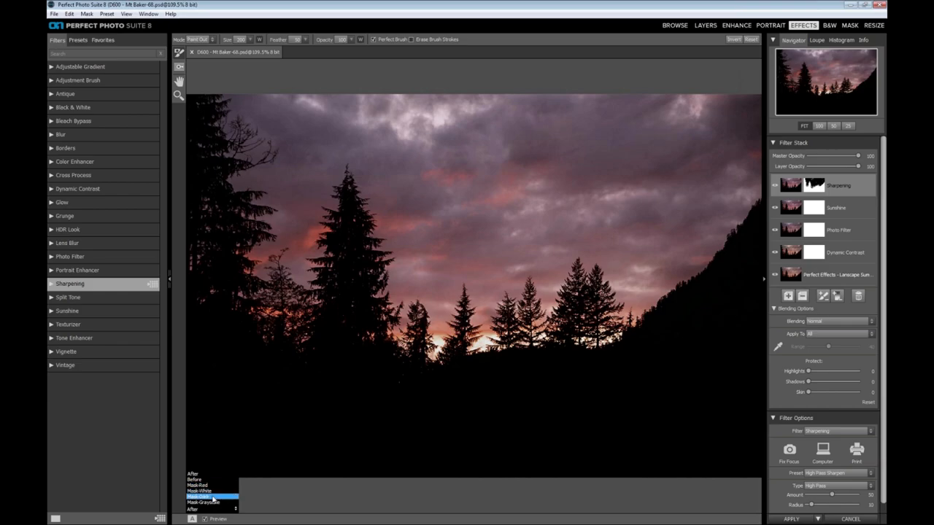
{"action": "left_click", "coordinate": [212, 497]}
{"action": "left_click", "coordinate": [210, 509]}
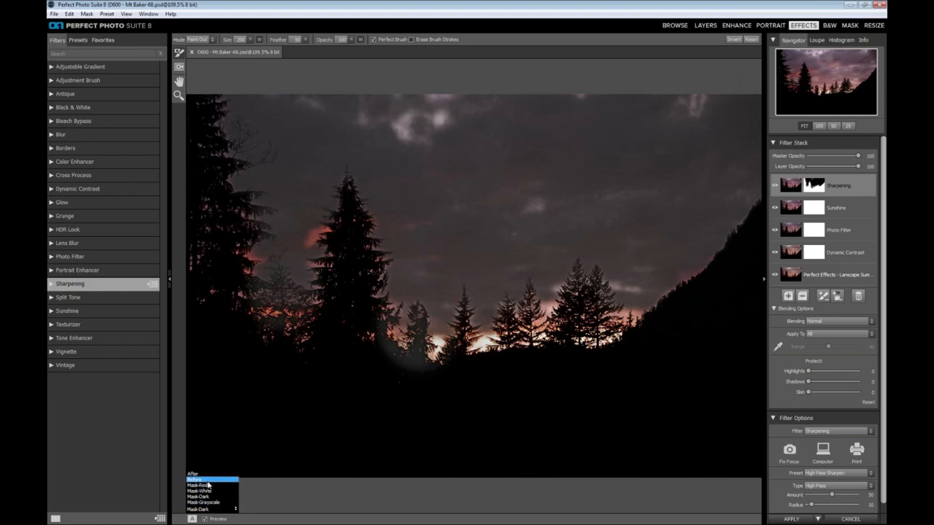
{"action": "left_click", "coordinate": [207, 475]}
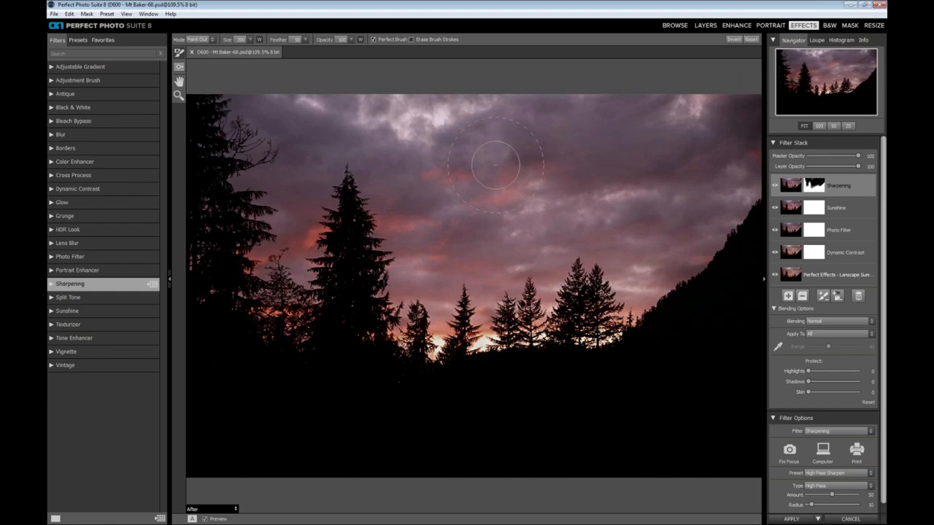
{"action": "left_click", "coordinate": [85, 14]}
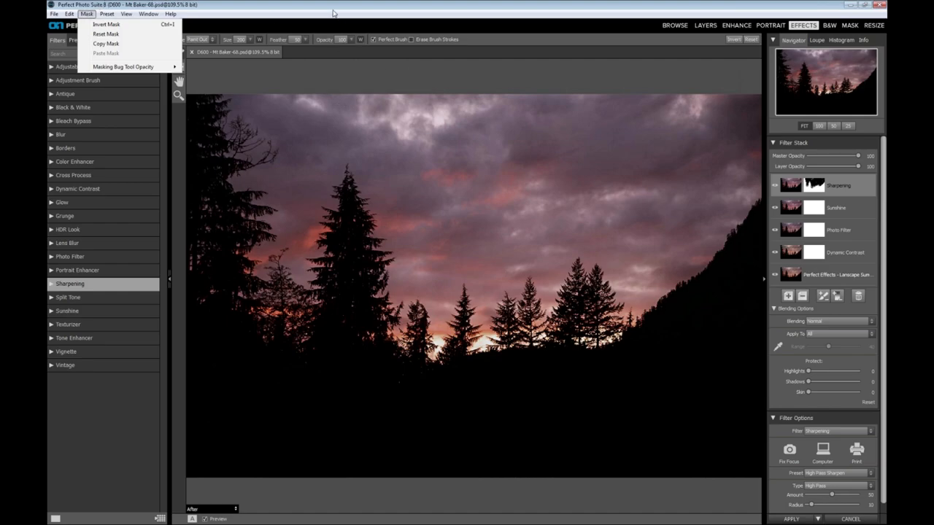
{"action": "left_click", "coordinate": [376, 5]}
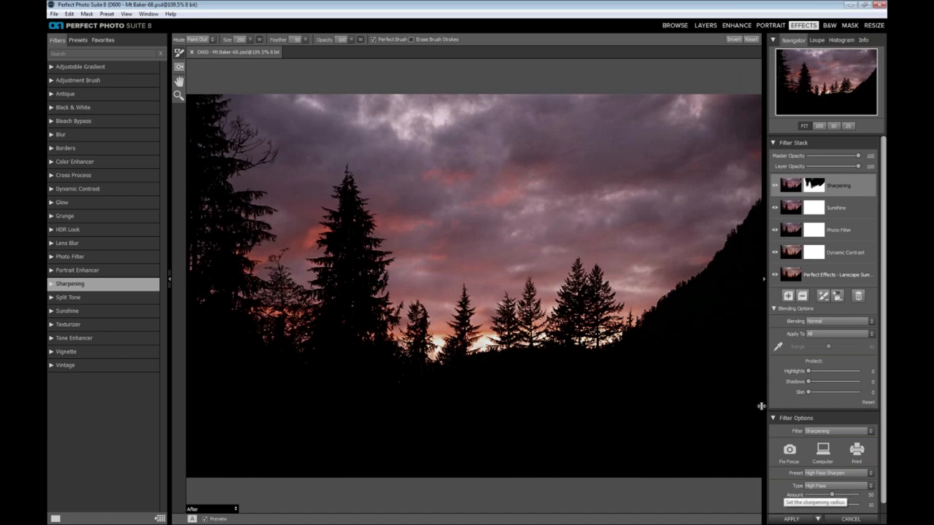
- Apply the filter stack and rename the resulting layer "Perfect Effects - Dyn Contrast, 08A filter, Sunshine & Sharpen HF"
{"action": "left_click", "coordinate": [789, 519]}
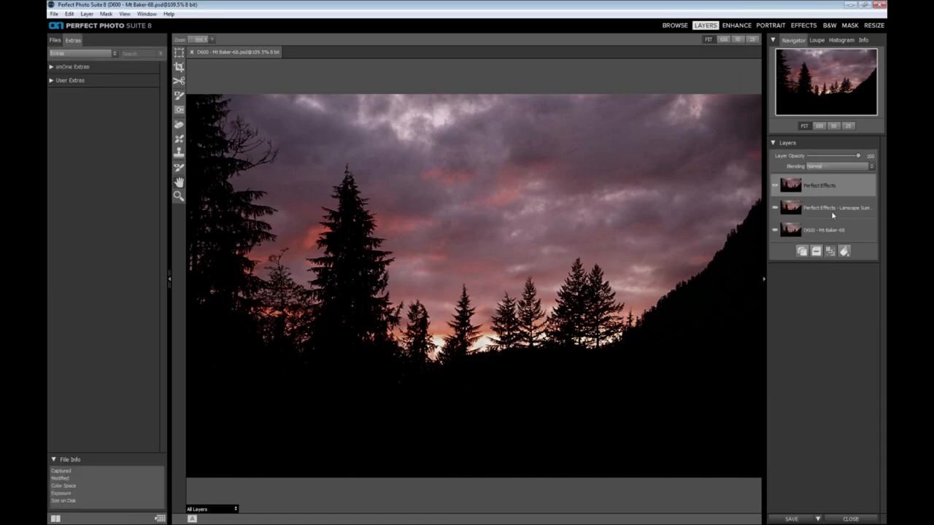
{"action": "double_click", "coordinate": [821, 187]}
{"action": "left_click", "coordinate": [849, 183]}
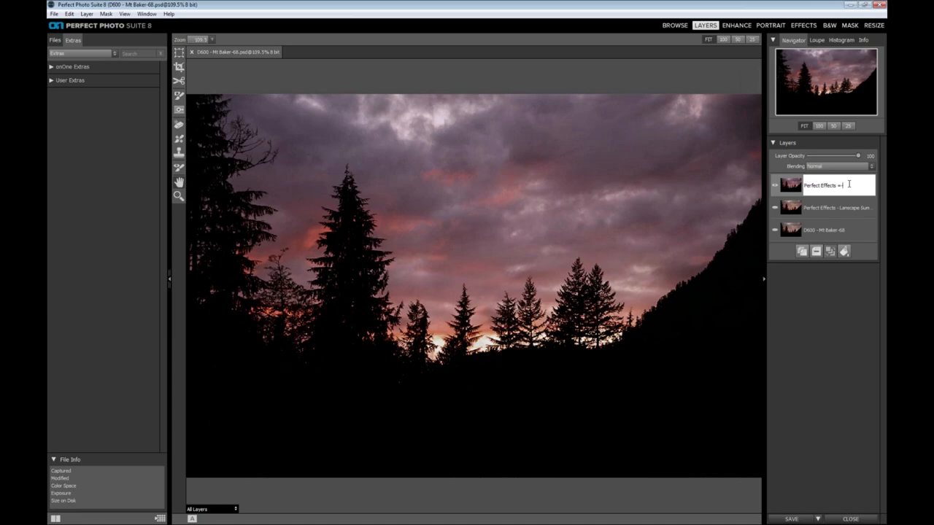
{"action": "type", "text": "- Dyn Contrast,"}
{"action": "type", "text": " 08"}
{"action": "type", "text": "A filter, "}
{"action": "type", "text": "Sunshine"}
{"action": "type", "text": " & Sharpen HF"}
{"action": "key", "text": "Return"}
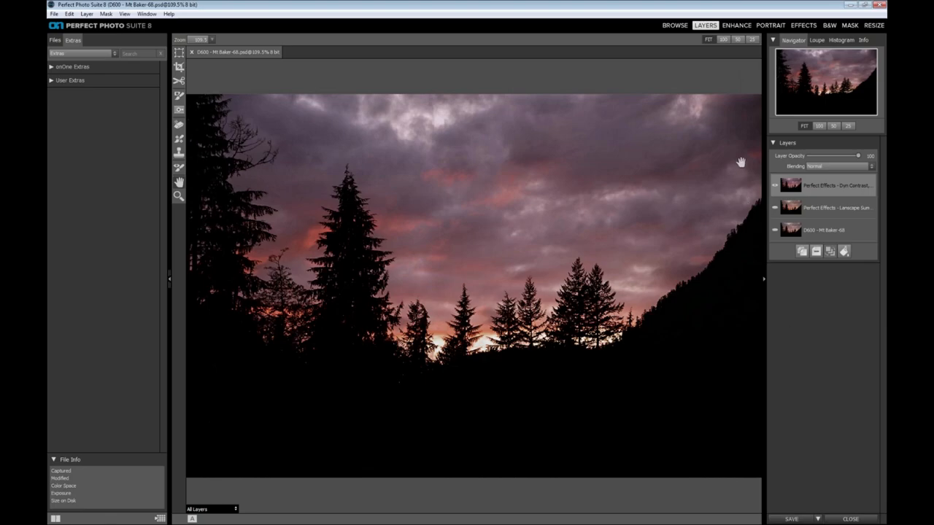
- Save and close the Mt Baker photo, and open the original D600 - Mt Baker-68.jpg full size in Browse
{"action": "left_click", "coordinate": [803, 519]}
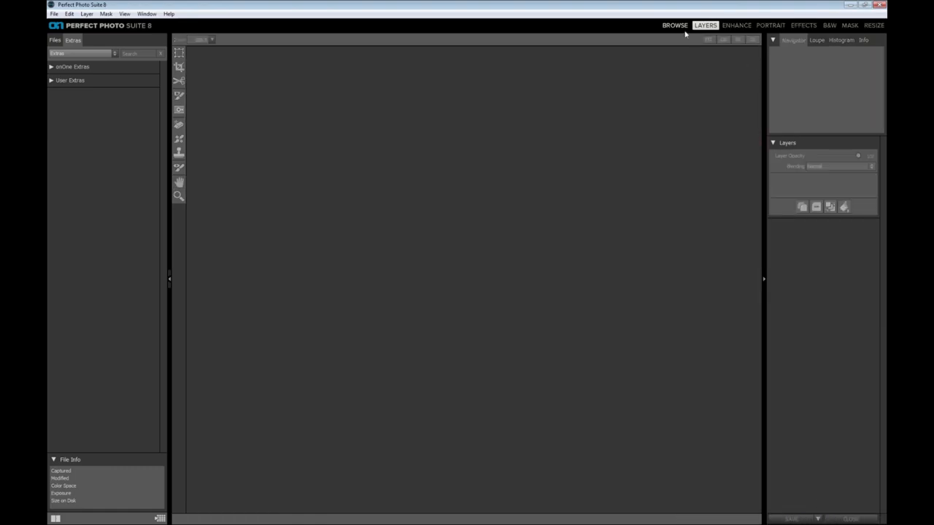
{"action": "left_click", "coordinate": [678, 27]}
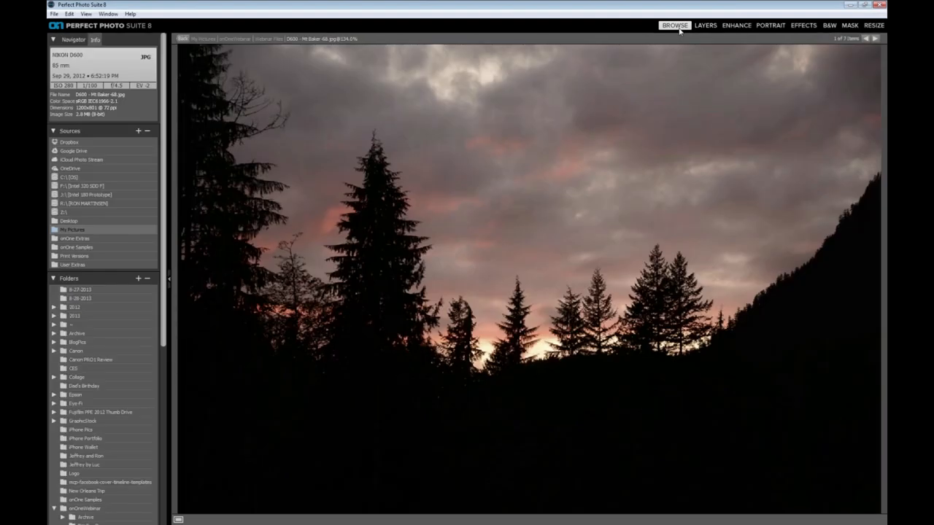
{"action": "double_click", "coordinate": [604, 71]}
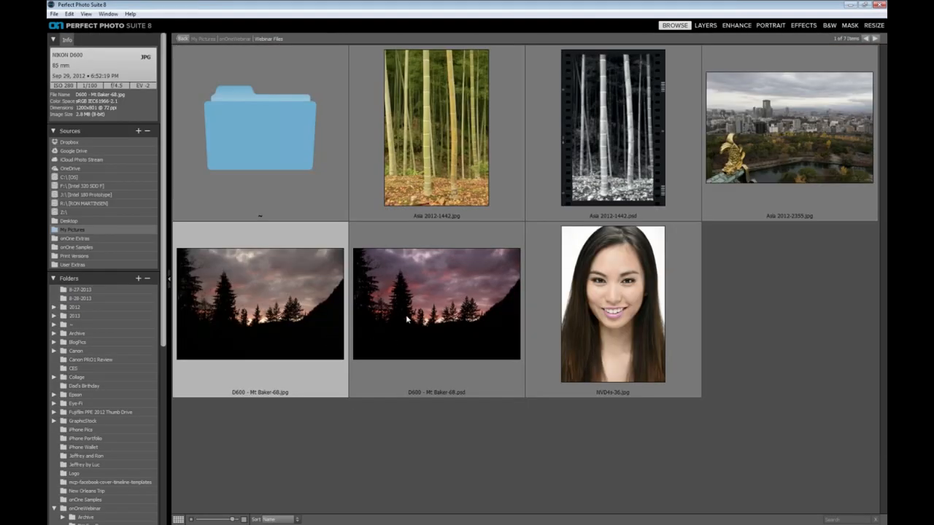
{"action": "double_click", "coordinate": [244, 318]}
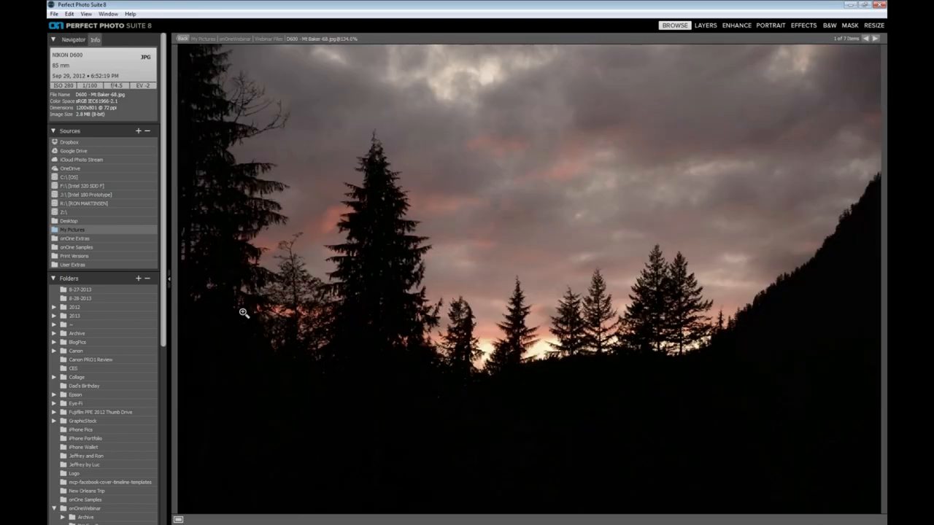
- Compare the original Mt Baker JPG with the edited PSD by alternating between the two full-size previews
{"action": "key", "text": "Right"}
{"action": "key", "text": "Left"}
{"action": "key", "text": "Right"}
{"action": "key", "text": "Left"}
{"action": "key", "text": "Right"}
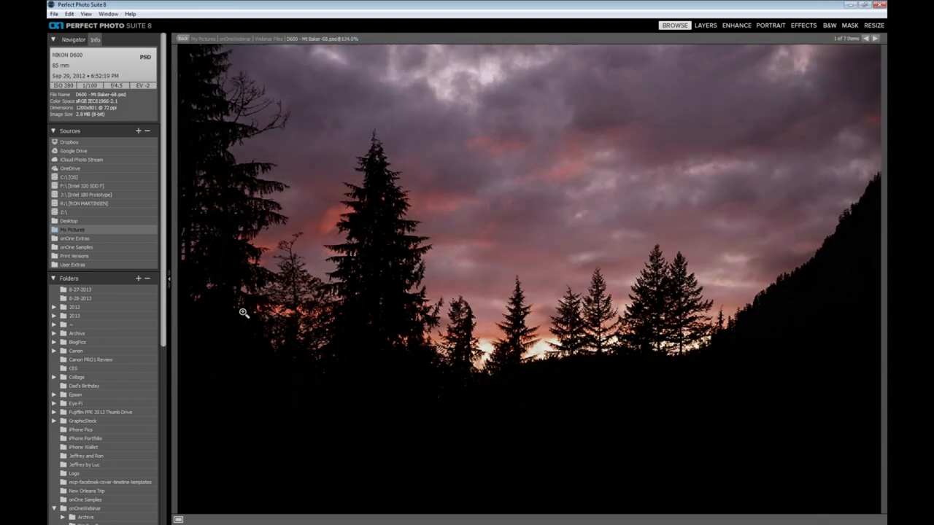
{"action": "key", "text": "Left"}
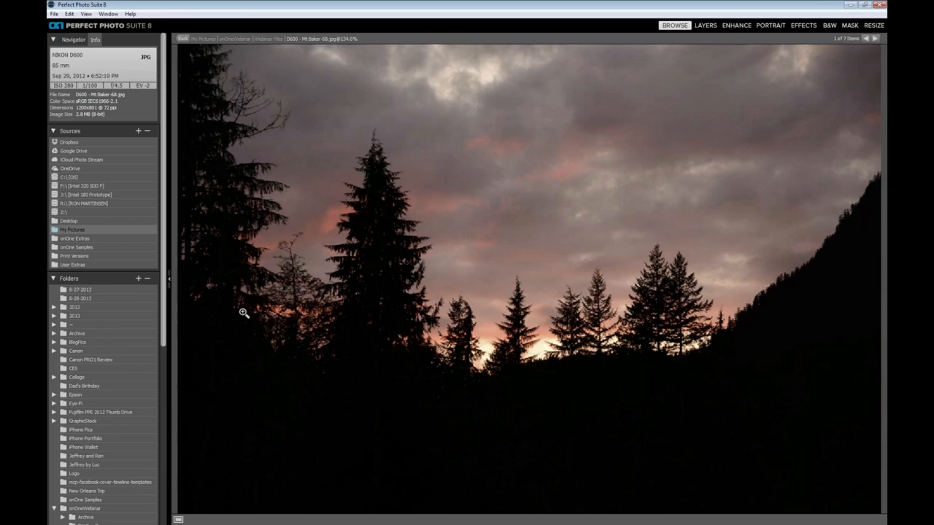
{"action": "key", "text": "Right"}
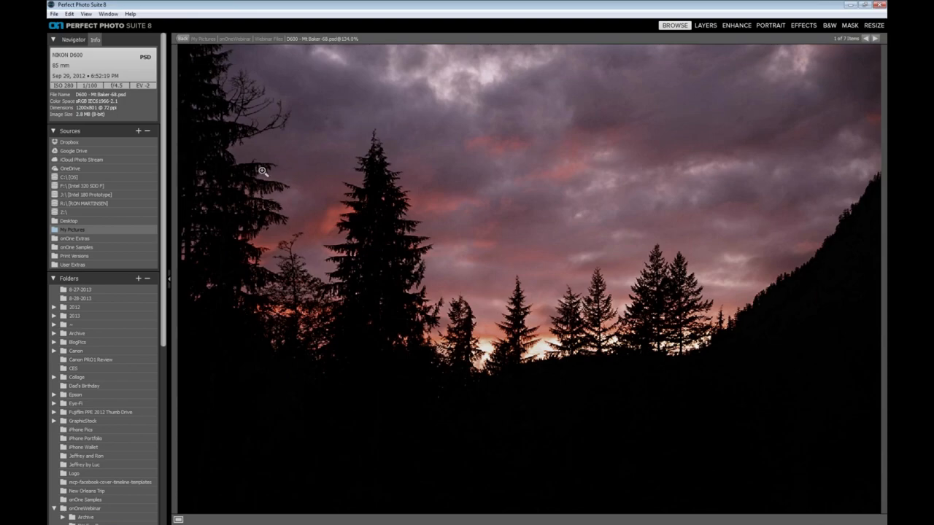
- Open D600 - Mt Baker-68.psd in Layers with the Edit Original option
{"action": "left_click", "coordinate": [713, 27]}
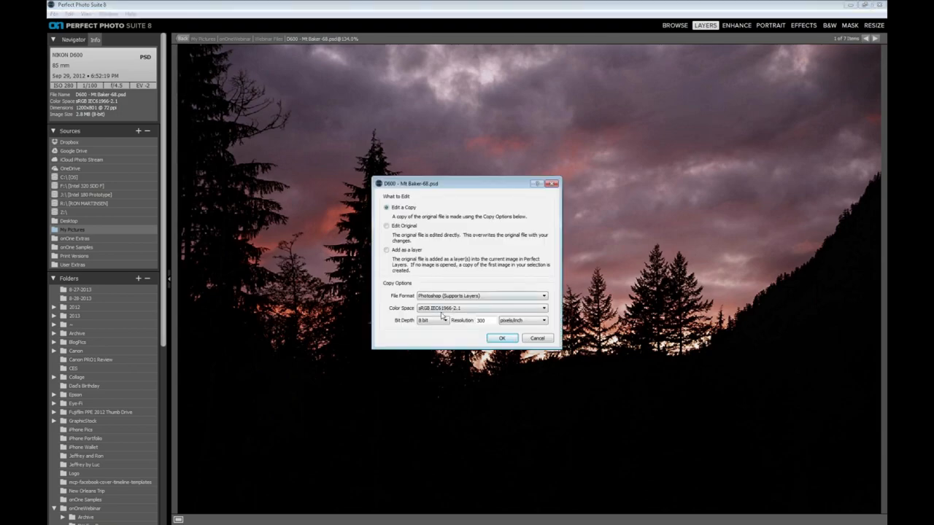
{"action": "left_click", "coordinate": [413, 227]}
{"action": "left_click", "coordinate": [505, 341]}
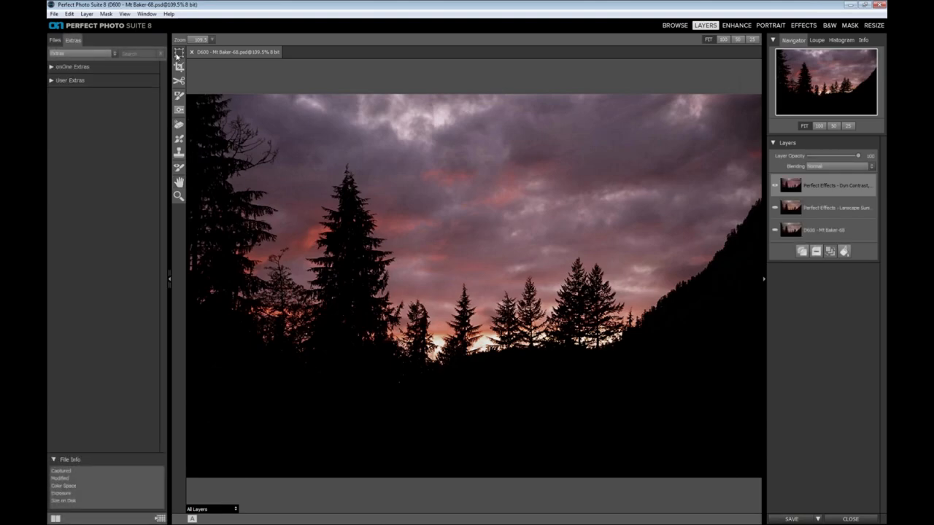
- Discard the layer transform and crop the photo to about 1198 by 736 pixels, trimming dark foreground from the bottom edge
{"action": "left_click", "coordinate": [179, 55]}
{"action": "left_click_drag", "start_coordinate": [475, 480], "coordinate": [475, 478]}
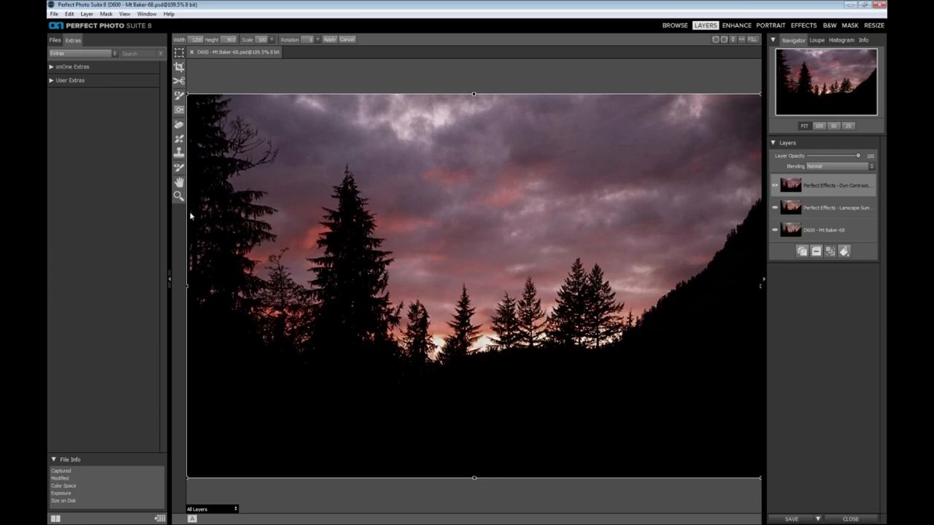
{"action": "left_click", "coordinate": [180, 69]}
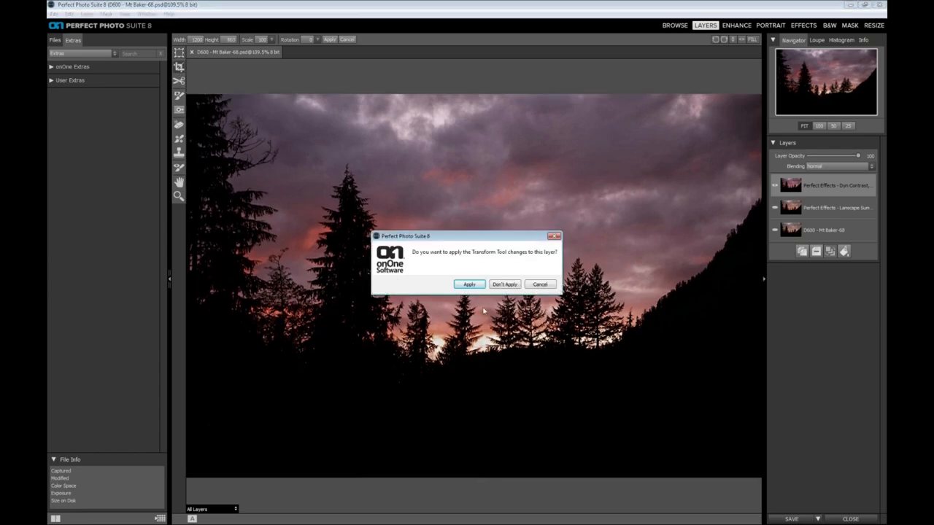
{"action": "left_click", "coordinate": [505, 284]}
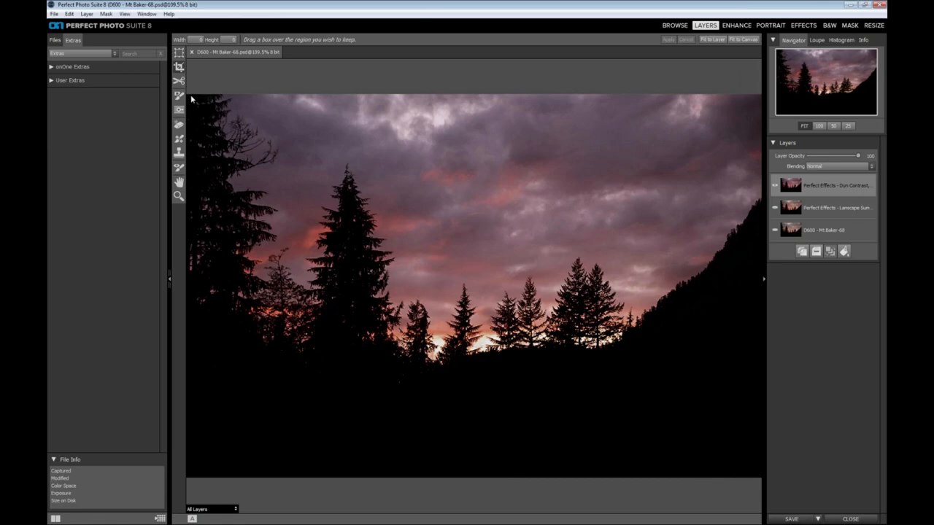
{"action": "left_click_drag", "start_coordinate": [186, 93], "coordinate": [787, 451]}
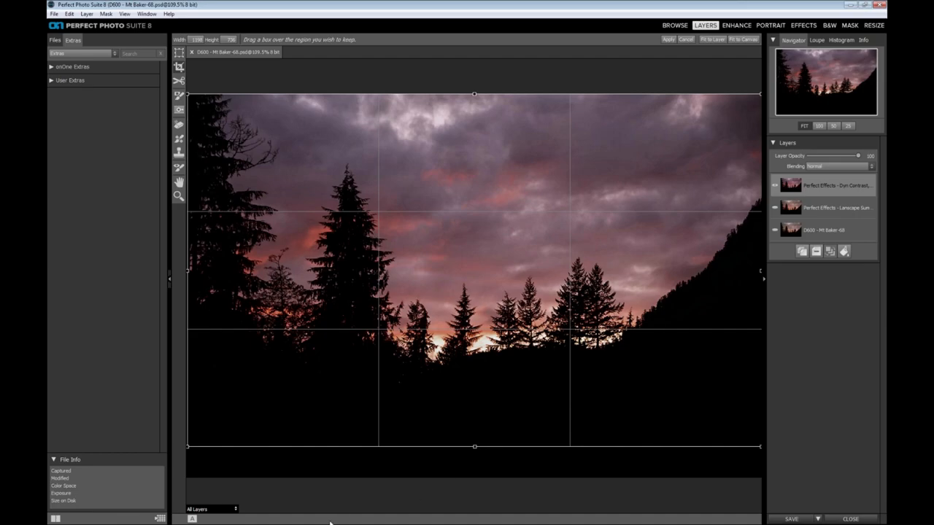
{"action": "left_click", "coordinate": [668, 41]}
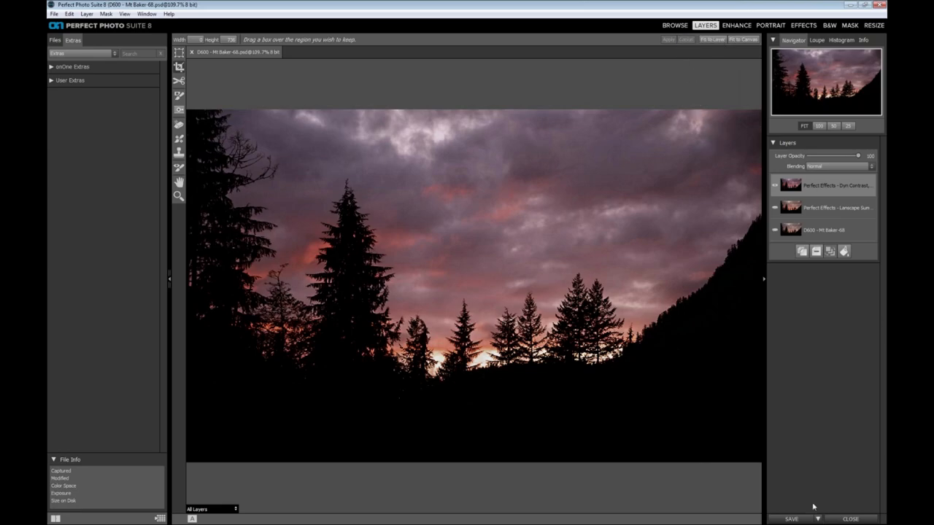
- Close the cropped Mt Baker photo, saving its changes, and go back to the Webinar Files thumbnails in Browse
{"action": "left_click", "coordinate": [844, 519]}
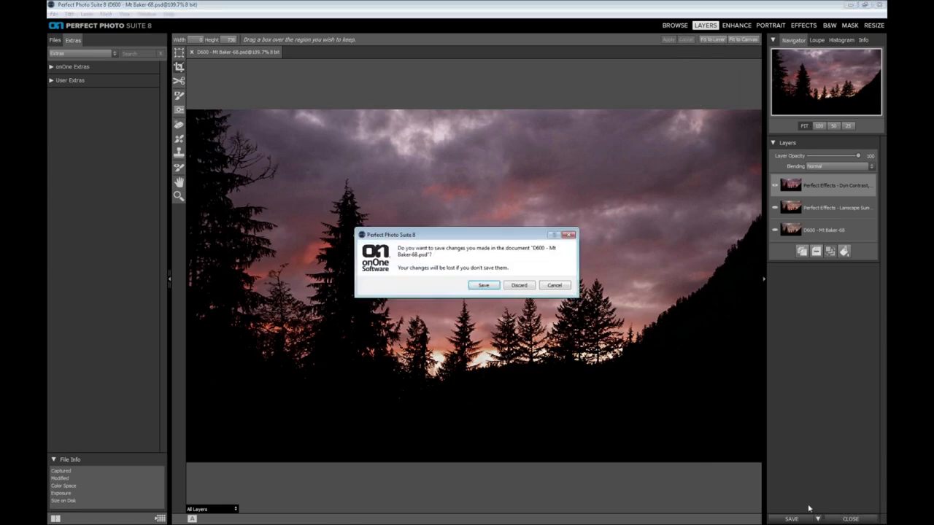
{"action": "left_click", "coordinate": [484, 284]}
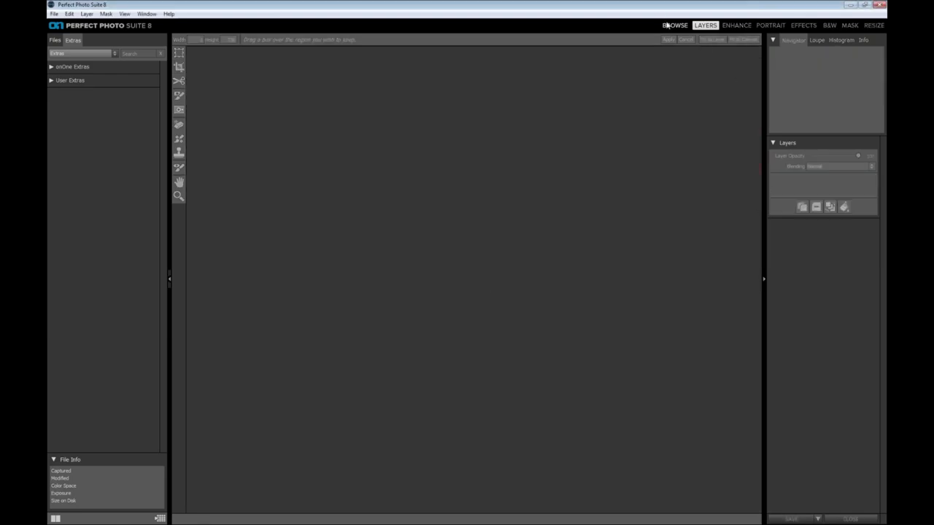
{"action": "left_click", "coordinate": [666, 26]}
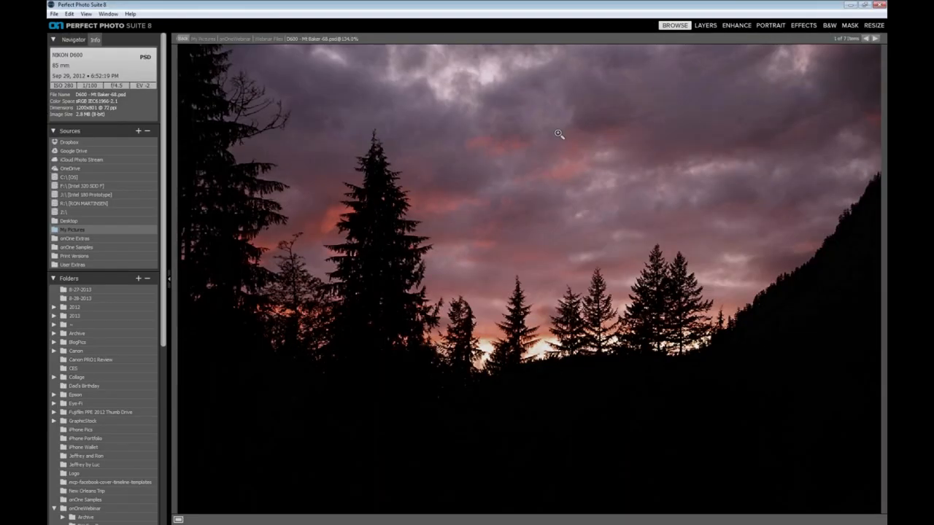
{"action": "double_click", "coordinate": [399, 297]}
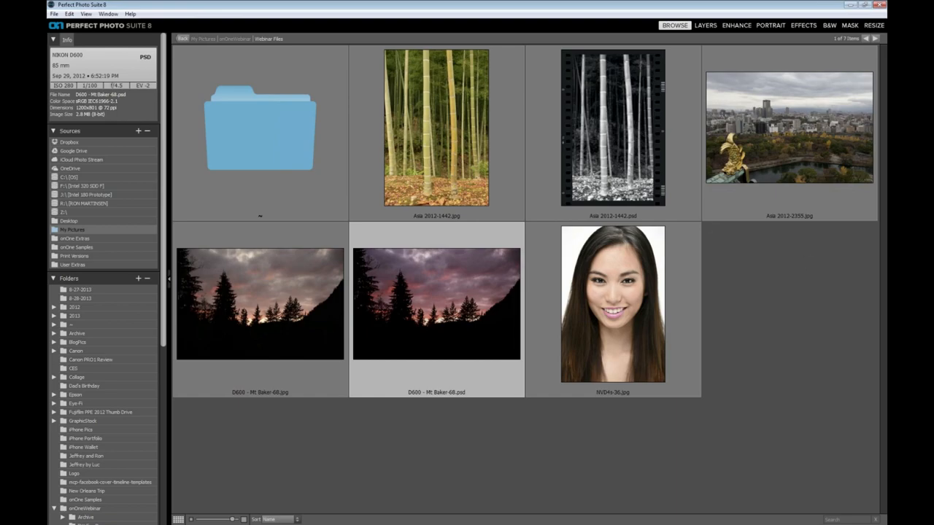
- Open NVD4s-36.jpg in Portrait using the Edit a Copy option
{"action": "left_click", "coordinate": [610, 321]}
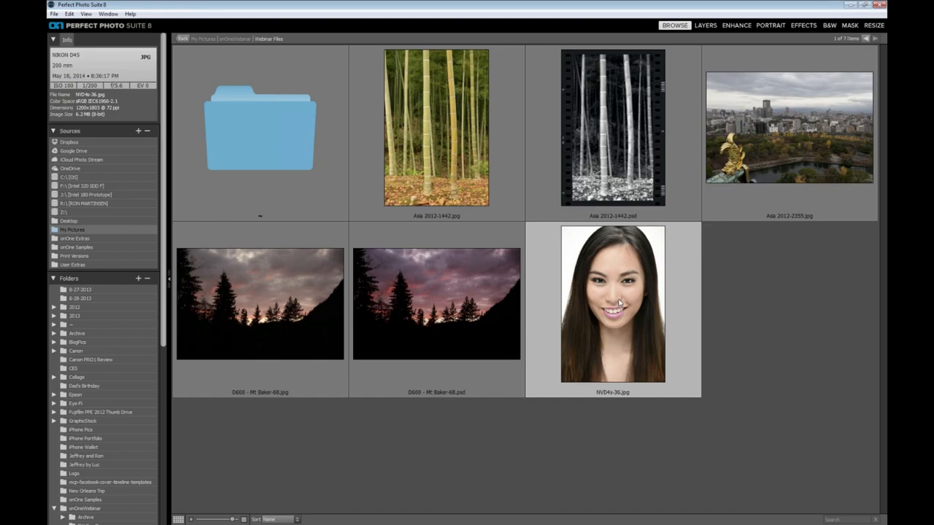
{"action": "double_click", "coordinate": [618, 303]}
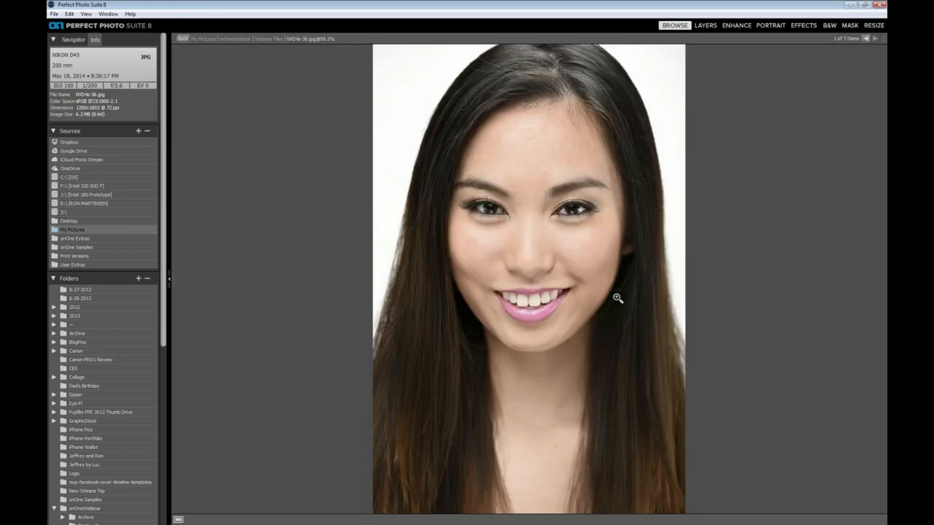
{"action": "left_click", "coordinate": [767, 25]}
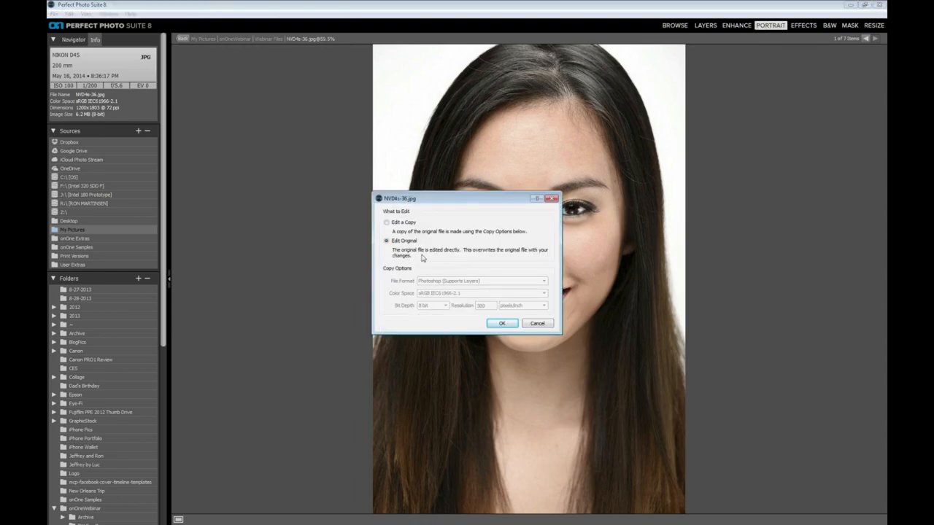
{"action": "left_click", "coordinate": [410, 223]}
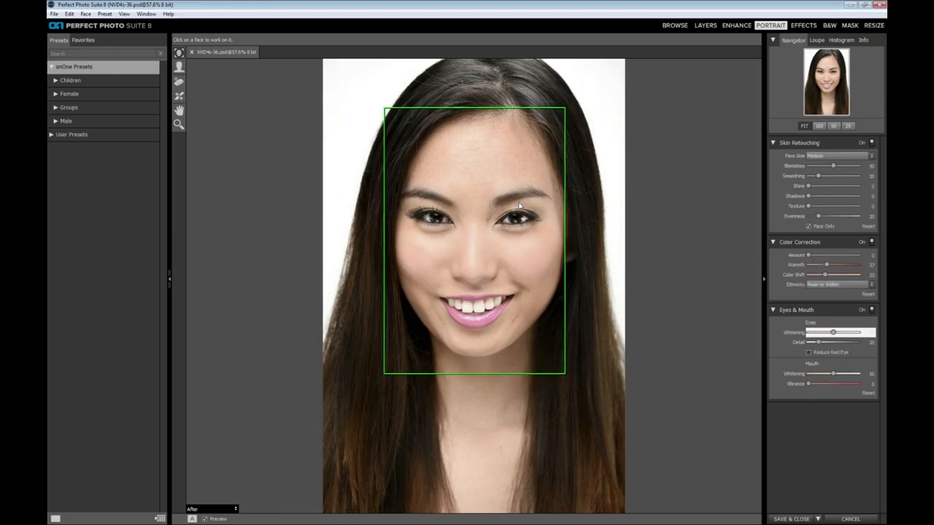
- Select the face for retouching and align its control points with the eye corners and lip outline
{"action": "left_click", "coordinate": [480, 214]}
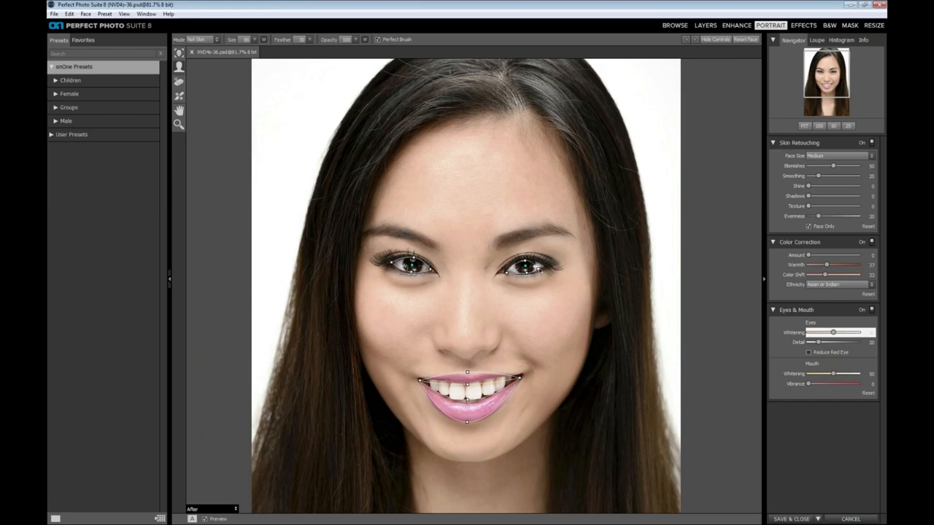
{"action": "left_click_drag", "start_coordinate": [546, 270], "coordinate": [547, 270]}
{"action": "left_click_drag", "start_coordinate": [506, 272], "coordinate": [505, 273]}
{"action": "left_click_drag", "start_coordinate": [519, 378], "coordinate": [463, 374]}
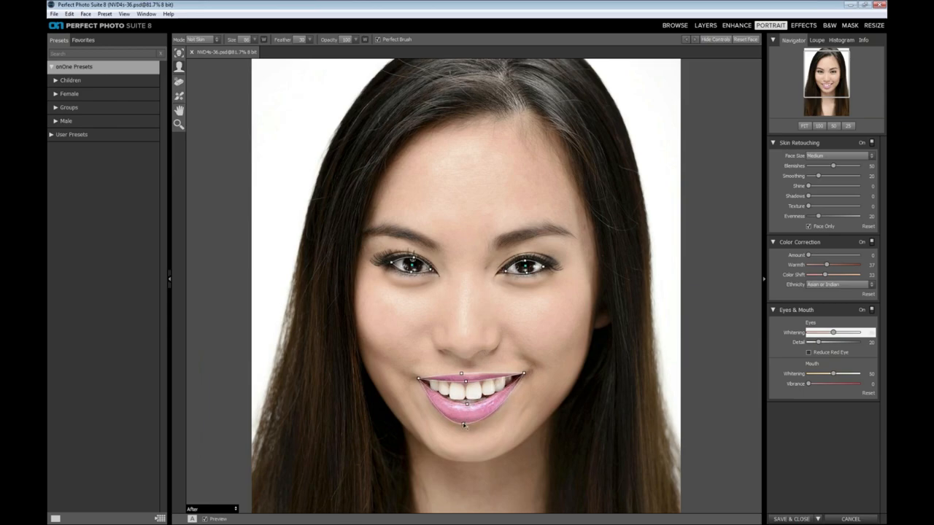
{"action": "left_click_drag", "start_coordinate": [469, 423], "coordinate": [466, 423]}
- Apply the Subtle preset from the Female category and set the color correction ethnicity to Asian or Indian
{"action": "left_click", "coordinate": [153, 95]}
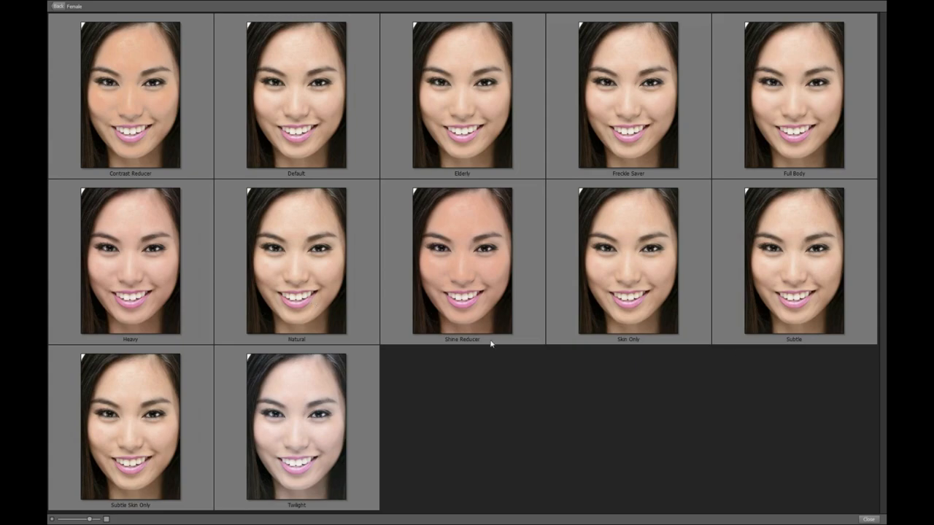
{"action": "left_click", "coordinate": [805, 263]}
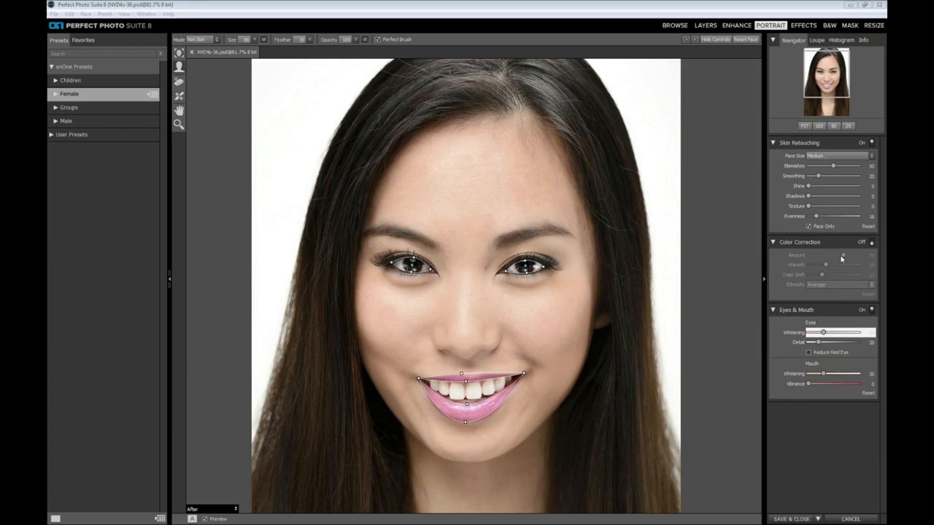
{"action": "left_click", "coordinate": [870, 242]}
{"action": "left_click", "coordinate": [870, 242]}
{"action": "left_click", "coordinate": [833, 285]}
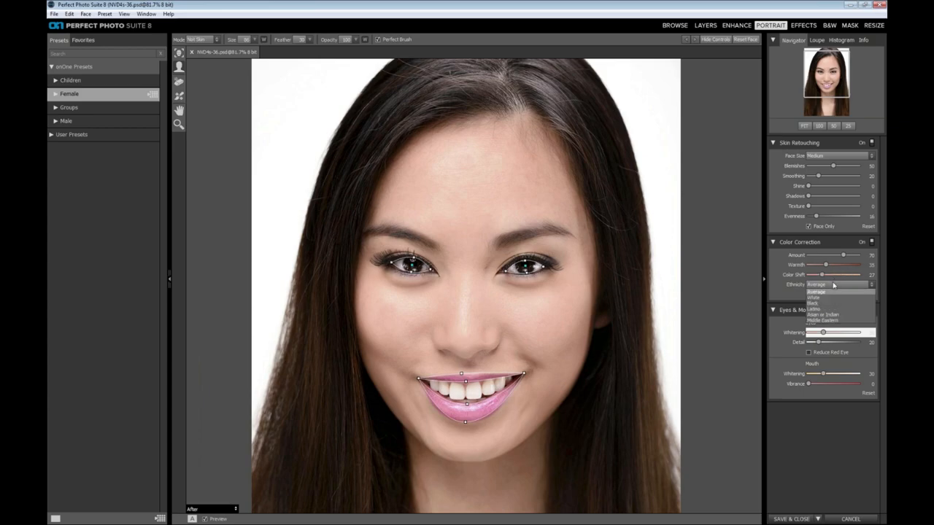
{"action": "left_click", "coordinate": [827, 315]}
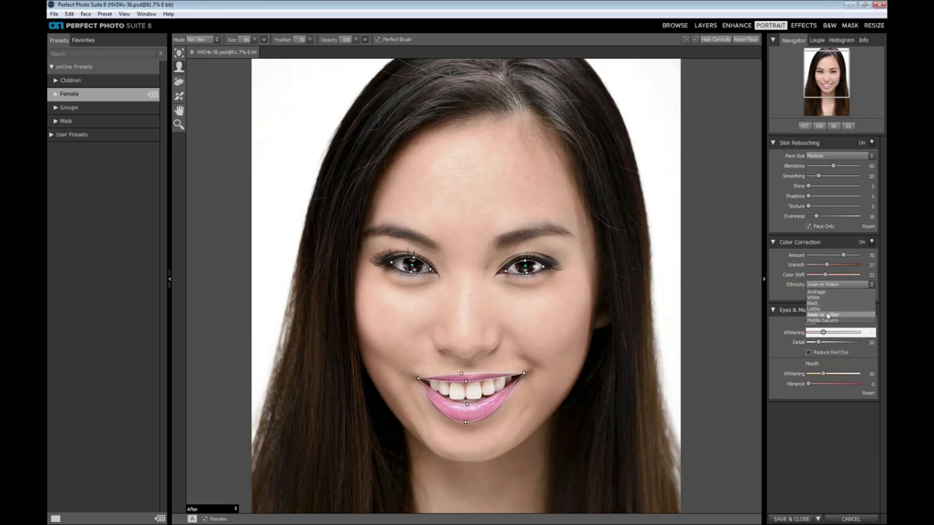
- Hide the face control points, compare the portrait with color correction off and on, and review the ethnicity options
{"action": "left_click", "coordinate": [872, 244]}
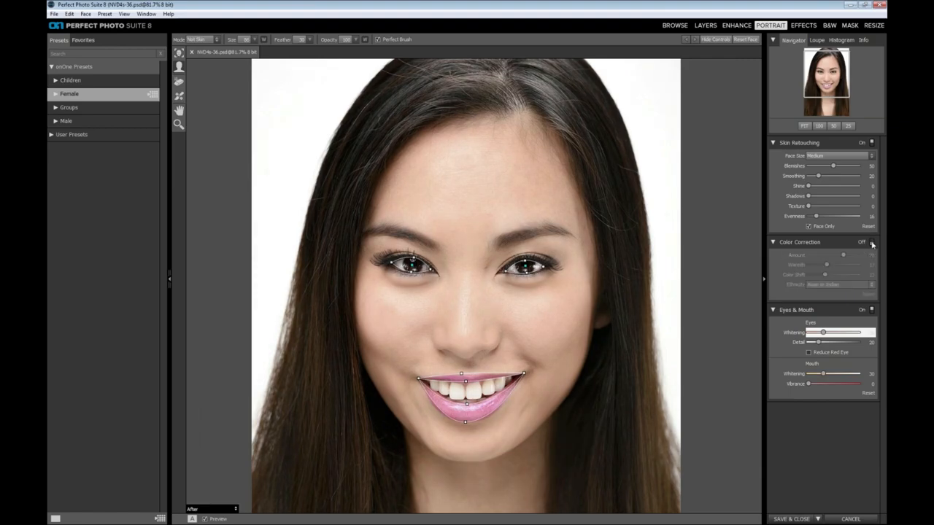
{"action": "left_click", "coordinate": [722, 40]}
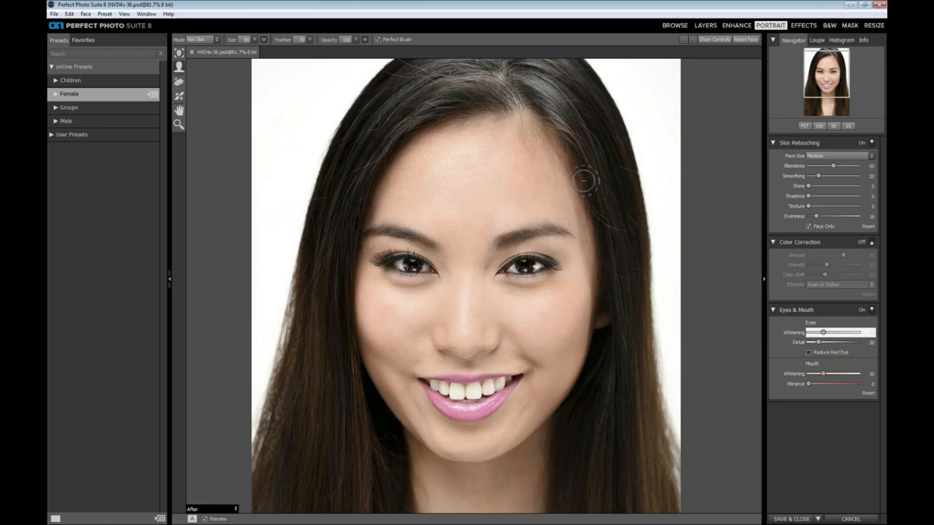
{"action": "left_click", "coordinate": [872, 241]}
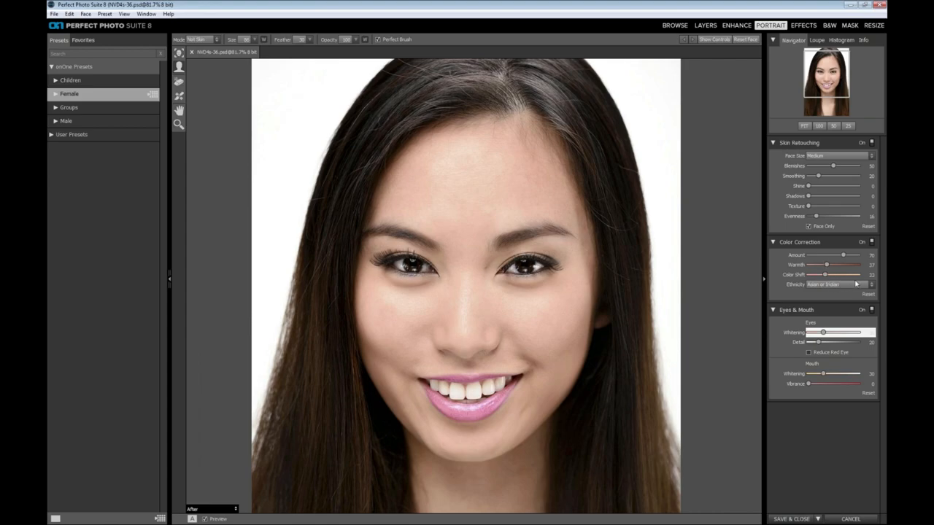
{"action": "left_click", "coordinate": [849, 285]}
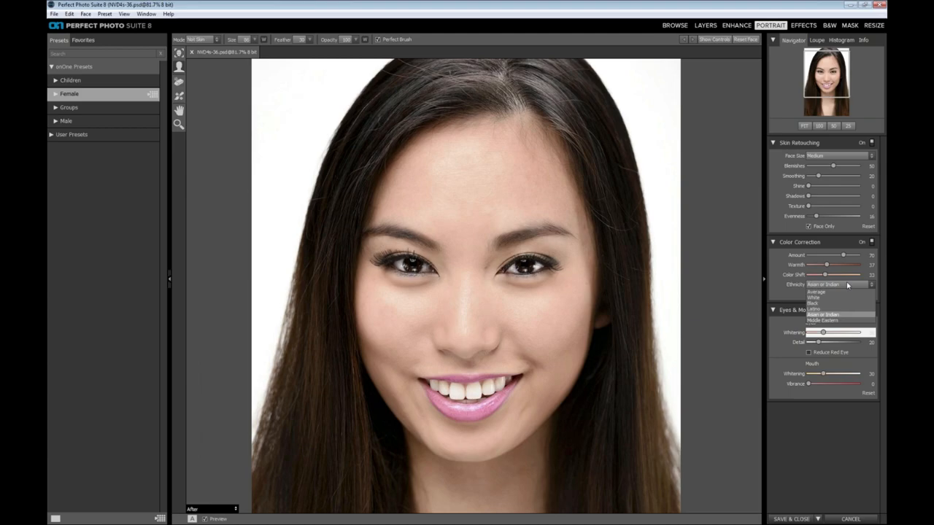
{"action": "left_click", "coordinate": [848, 284]}
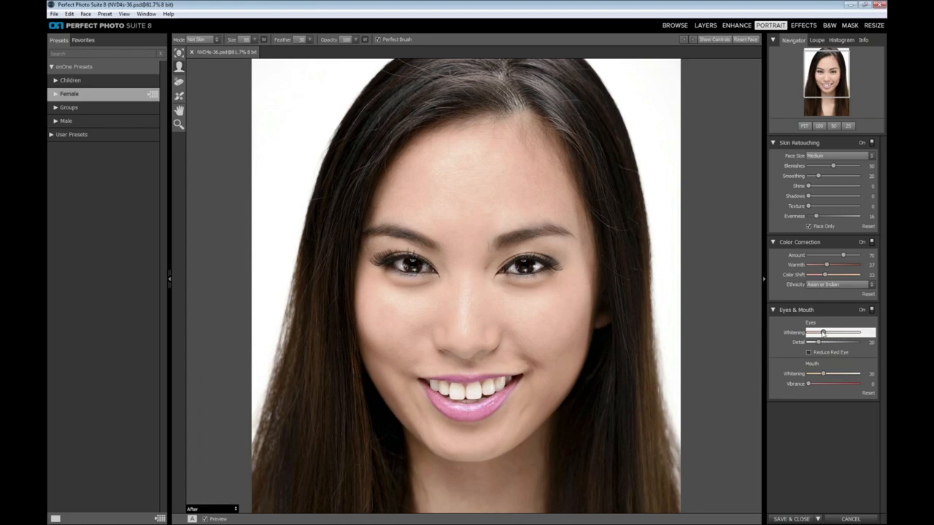
- Try eye whitening at 100, compare Eyes & Mouth retouching off and on, and lower the whitening to slightly above half
{"action": "left_click_drag", "start_coordinate": [823, 333], "coordinate": [867, 336]}
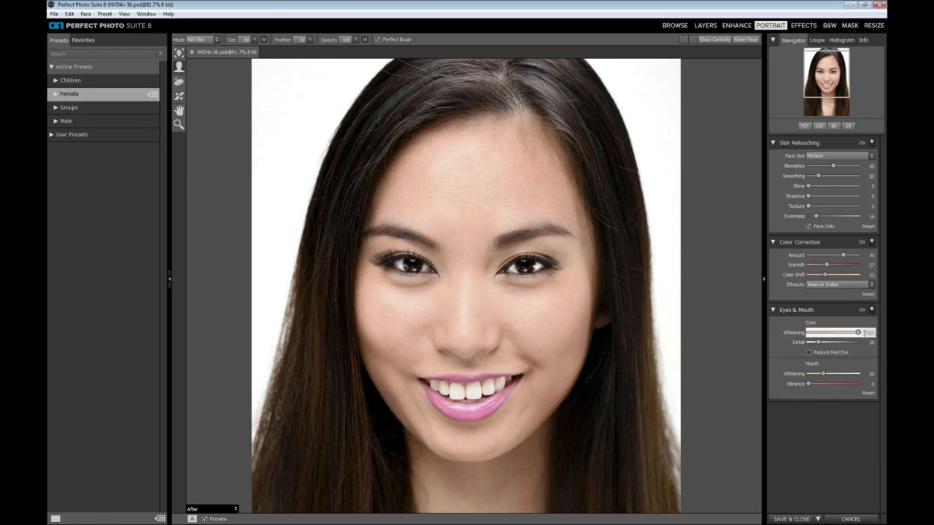
{"action": "left_click", "coordinate": [872, 311]}
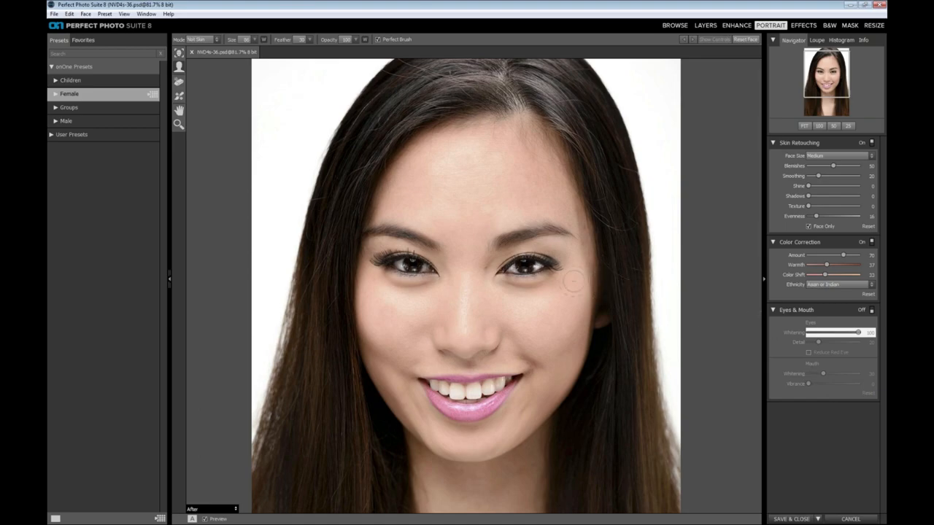
{"action": "left_click", "coordinate": [873, 311]}
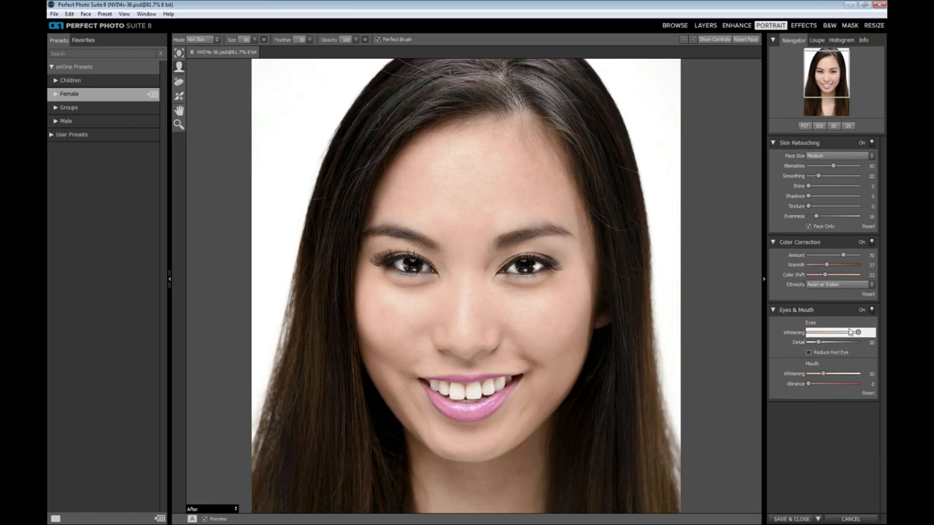
{"action": "left_click_drag", "start_coordinate": [857, 333], "coordinate": [842, 333]}
{"action": "left_click_drag", "start_coordinate": [843, 334], "coordinate": [839, 334]}
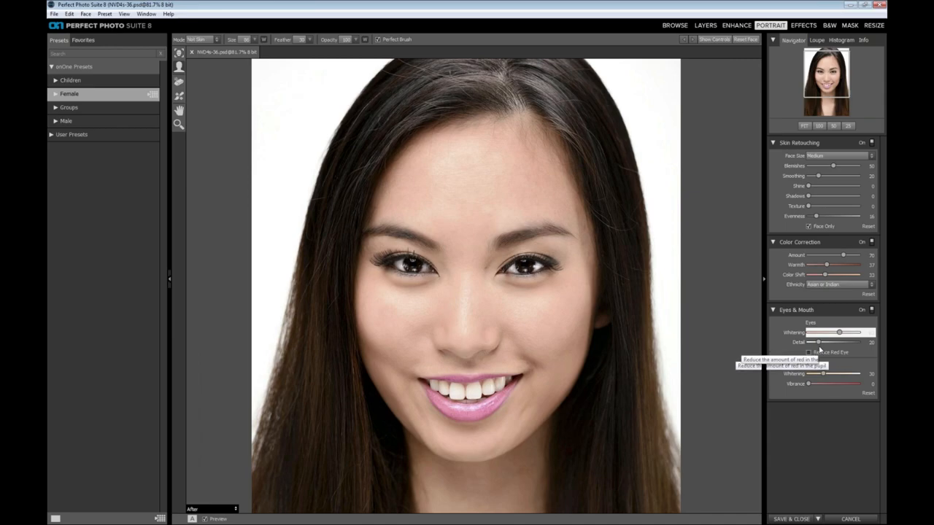
- Set the eye detail to 48, the mouth whitening to 69 and the mouth vibrance to 0
{"action": "left_click_drag", "start_coordinate": [817, 343], "coordinate": [835, 348]}
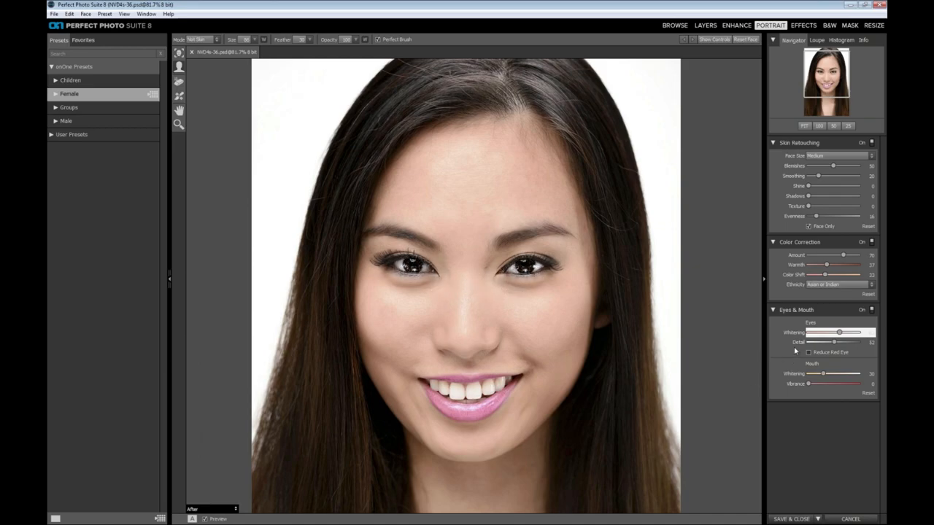
{"action": "left_click_drag", "start_coordinate": [833, 344], "coordinate": [831, 343]}
{"action": "left_click_drag", "start_coordinate": [824, 374], "coordinate": [844, 377]}
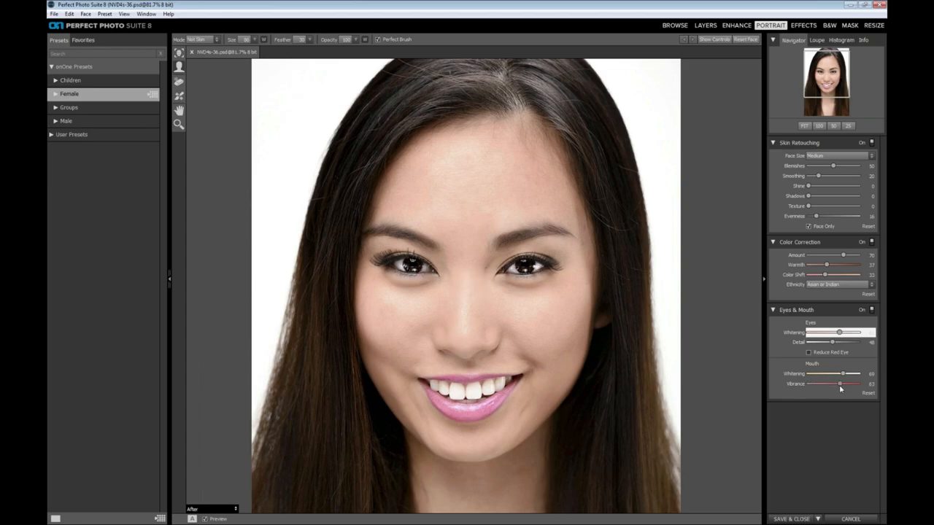
{"action": "left_click_drag", "start_coordinate": [839, 384], "coordinate": [790, 388]}
- Retouch small skin spots on the forehead and cheek with the retouch brush
{"action": "left_click", "coordinate": [180, 97]}
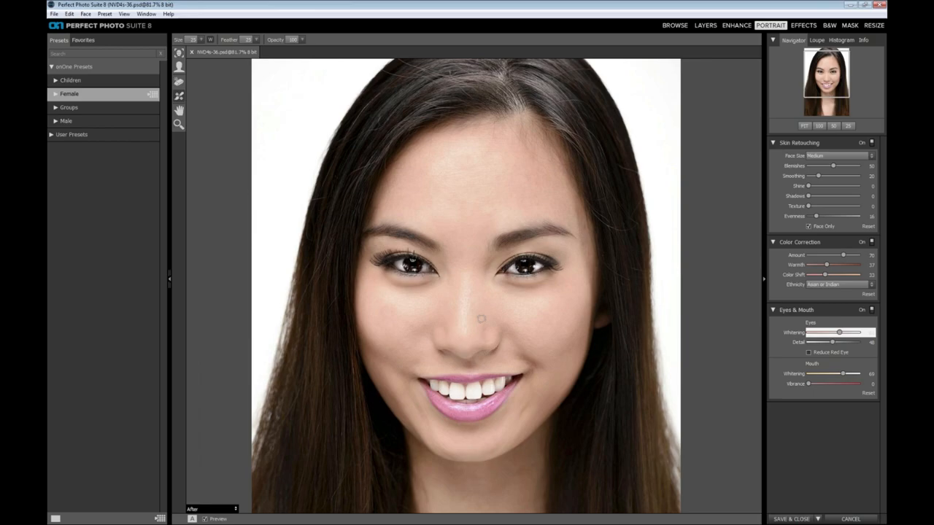
{"action": "left_click", "coordinate": [488, 214]}
{"action": "left_click", "coordinate": [367, 296]}
- Erase the stray hair strands beside the face with the eraser at a reduced brush size
{"action": "left_click", "coordinate": [180, 82]}
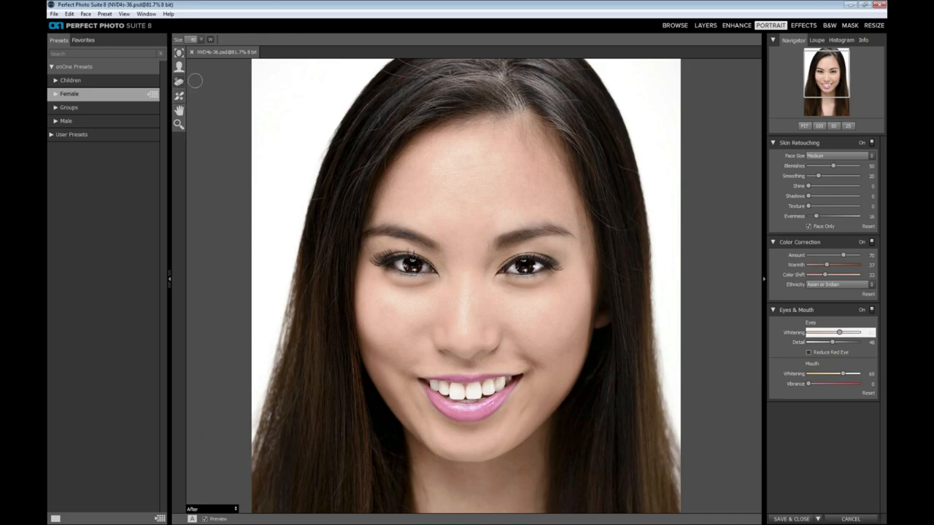
{"action": "key", "text": "bracketleft"}
{"action": "key", "text": "bracketleft"}
{"action": "mouse_move", "coordinate": [635, 227]}
{"action": "left_mouse_down"}
{"action": "mouse_move", "coordinate": [620, 231]}
{"action": "mouse_move", "coordinate": [597, 216]}
{"action": "left_mouse_up"}
{"action": "mouse_move", "coordinate": [633, 275]}
{"action": "left_mouse_down"}
{"action": "mouse_move", "coordinate": [607, 267]}
{"action": "mouse_move", "coordinate": [641, 268]}
{"action": "left_mouse_up"}
- Fit the whole portrait in view and compare its before and after states
{"action": "left_click", "coordinate": [211, 509]}
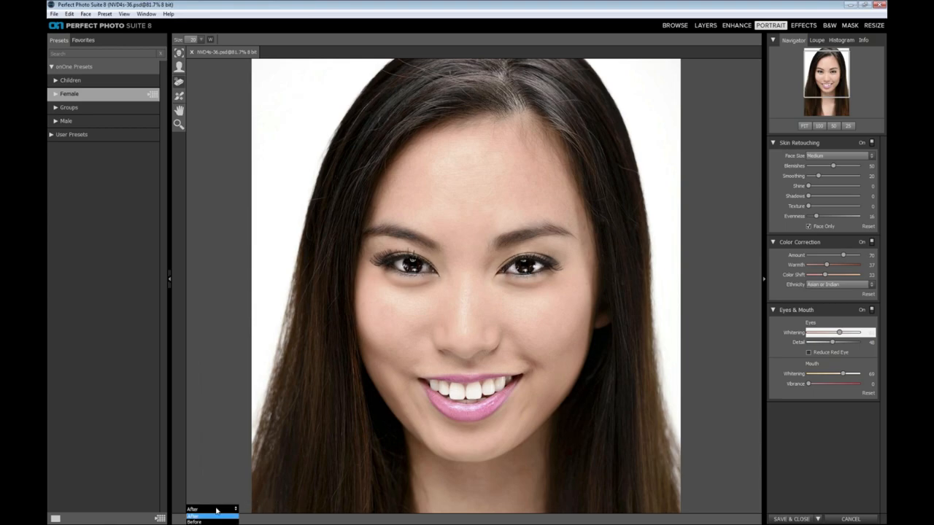
{"action": "left_click", "coordinate": [210, 517]}
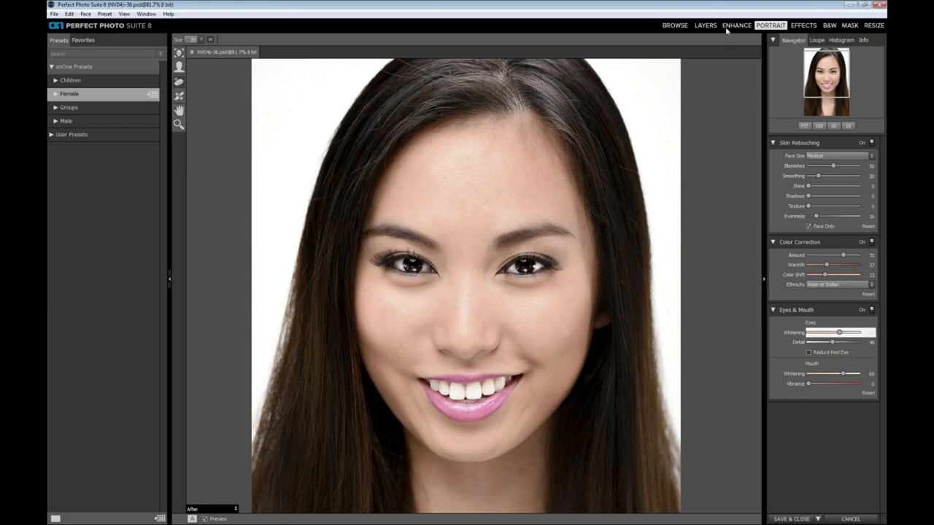
{"action": "left_click", "coordinate": [804, 126]}
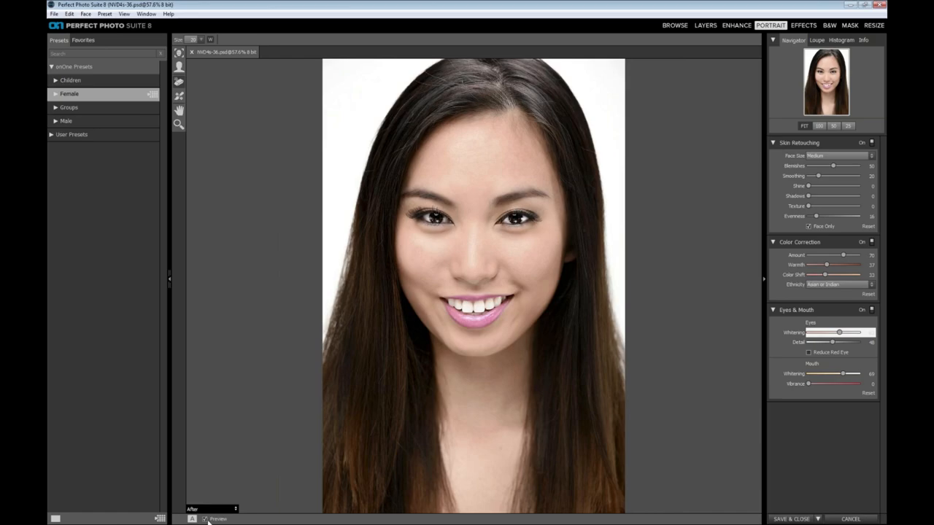
{"action": "left_click", "coordinate": [202, 509]}
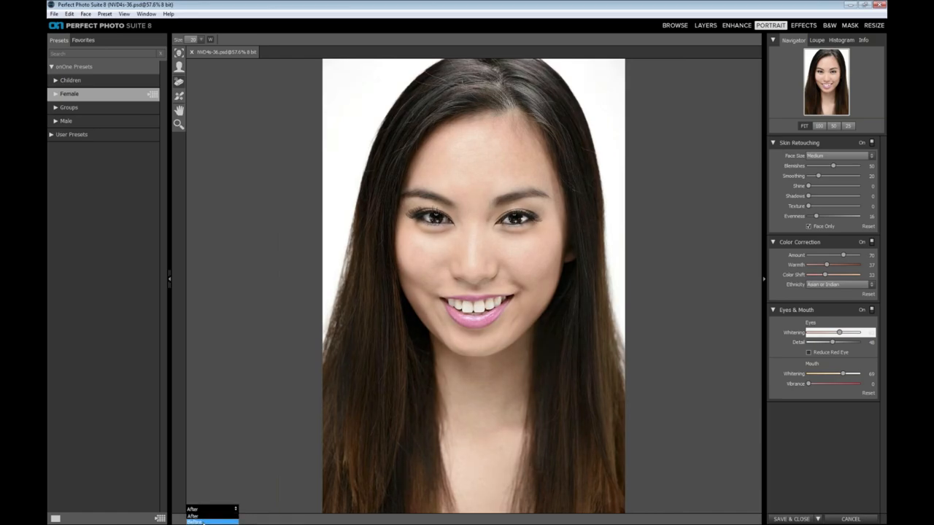
{"action": "left_click", "coordinate": [203, 521]}
{"action": "left_click", "coordinate": [205, 510]}
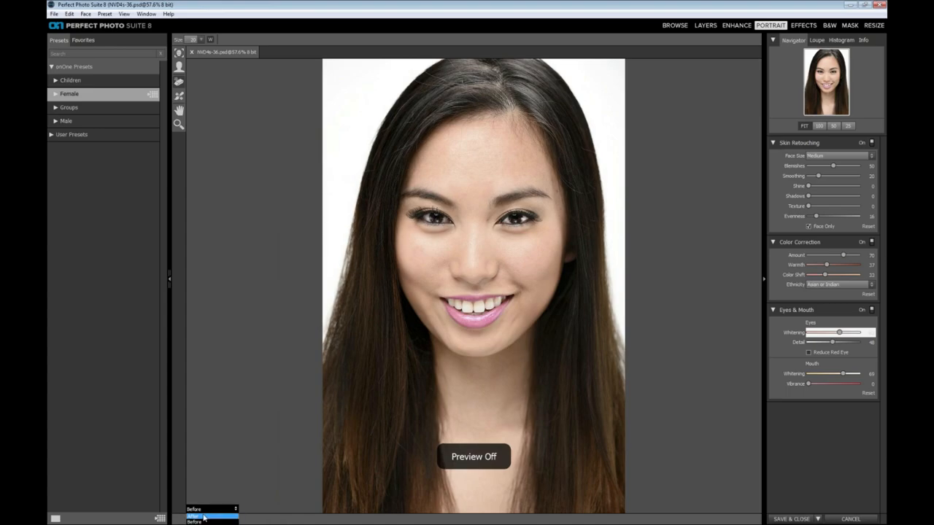
{"action": "left_click", "coordinate": [205, 517]}
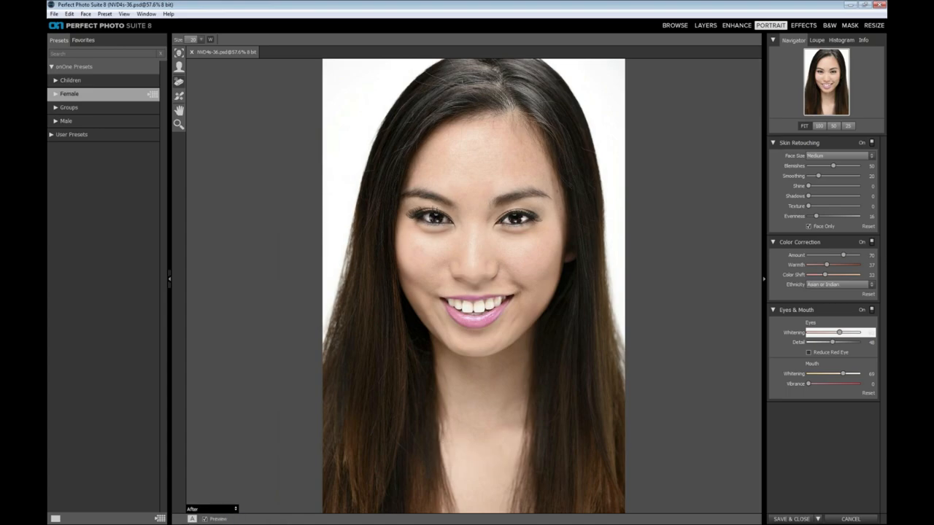
{"action": "left_click", "coordinate": [206, 518]}
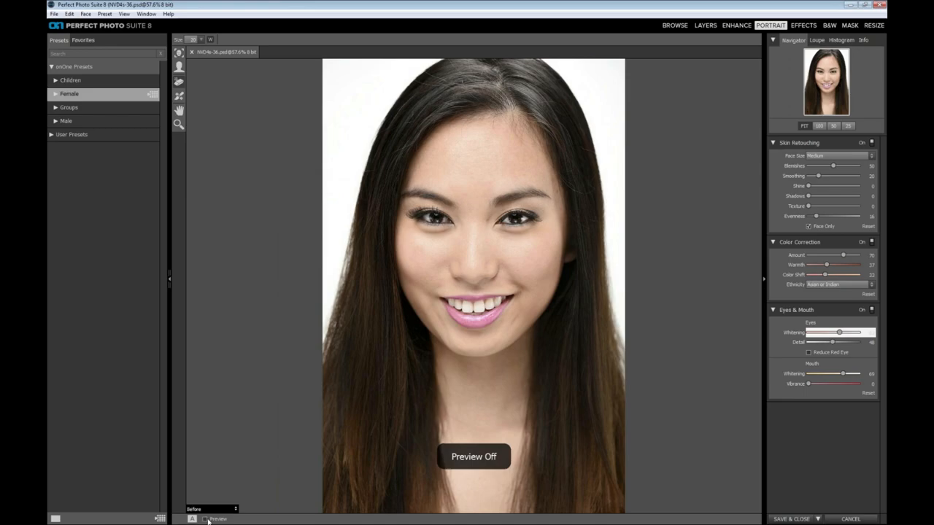
{"action": "left_click", "coordinate": [207, 519]}
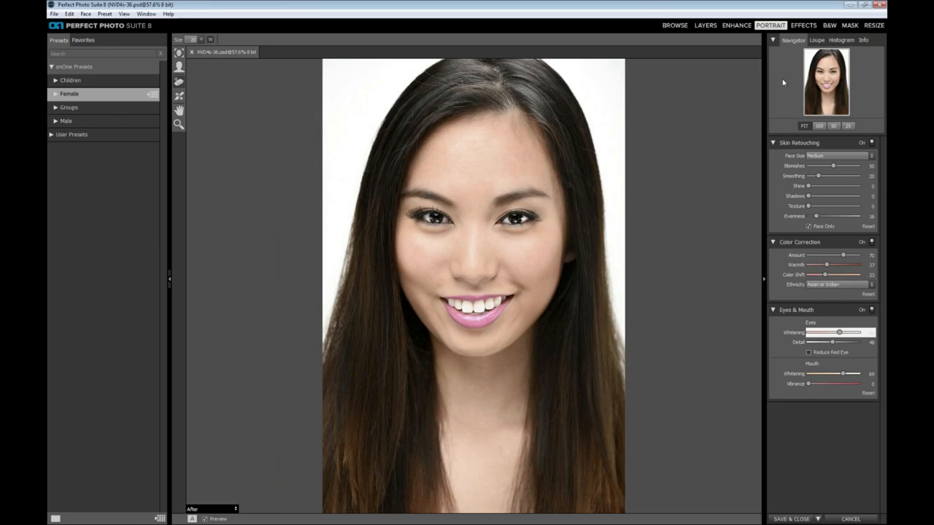
- Inspect the portrait at 100%, save and close it, and select the original NVD4s-36.jpg among the Webinar Files thumbnails
{"action": "left_click", "coordinate": [818, 126]}
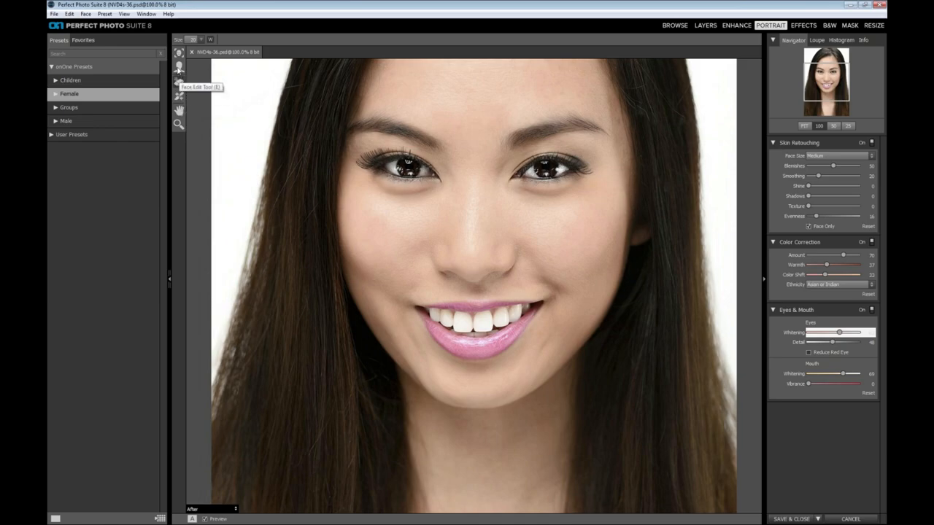
{"action": "left_click", "coordinate": [790, 518]}
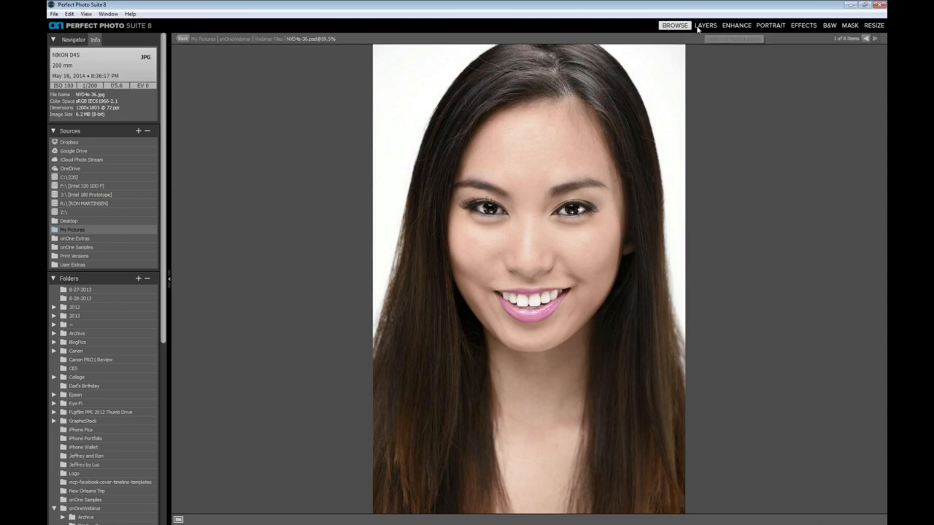
{"action": "key", "text": "g"}
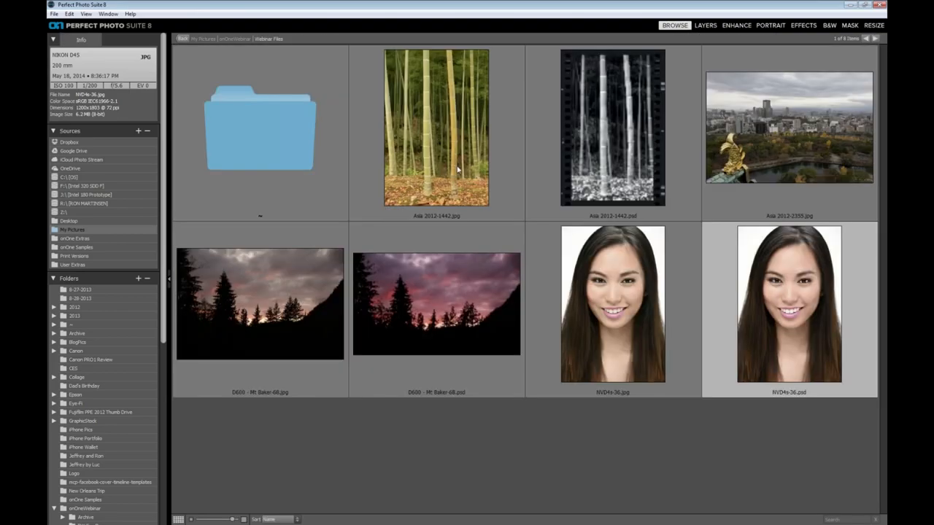
{"action": "left_click", "coordinate": [636, 340]}
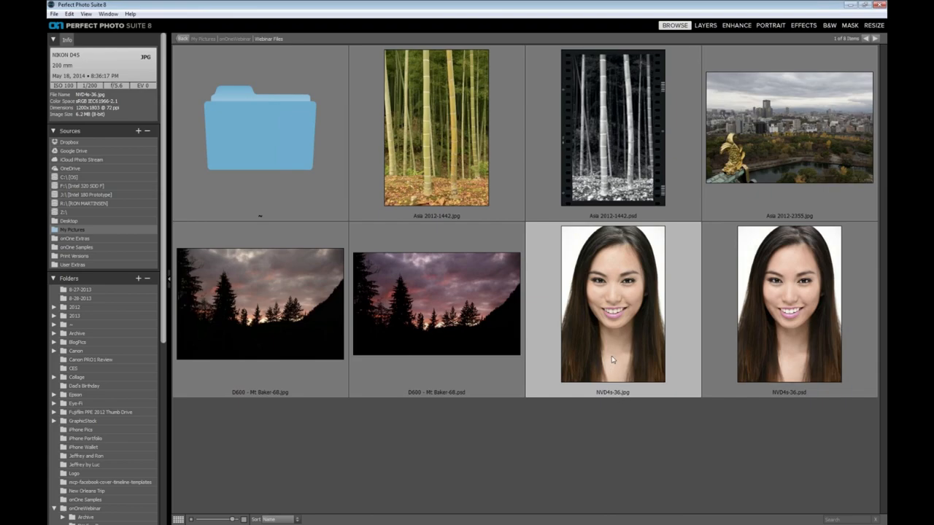
- Select the retouched NVD4s-36.psd beside its original, and open the city skyline photo Asia 2012-2355.jpg in the large view
{"action": "left_click", "coordinate": [772, 364]}
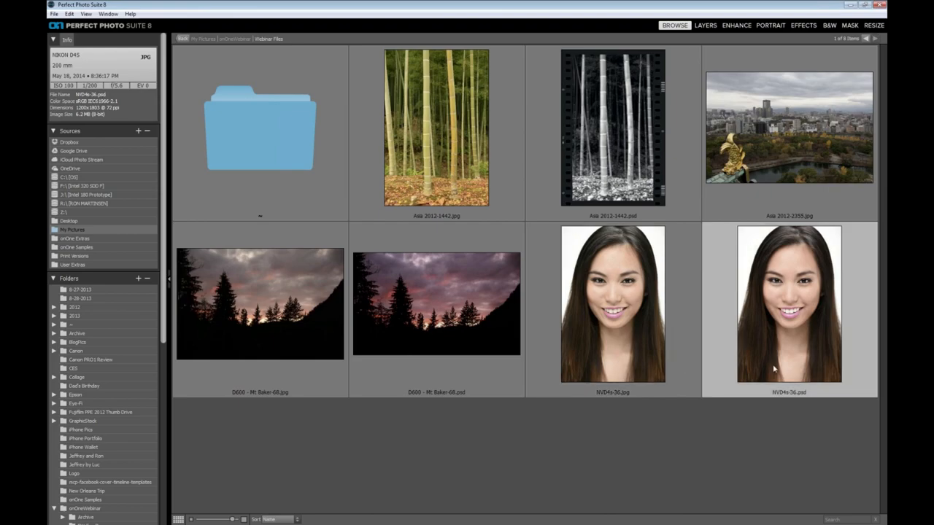
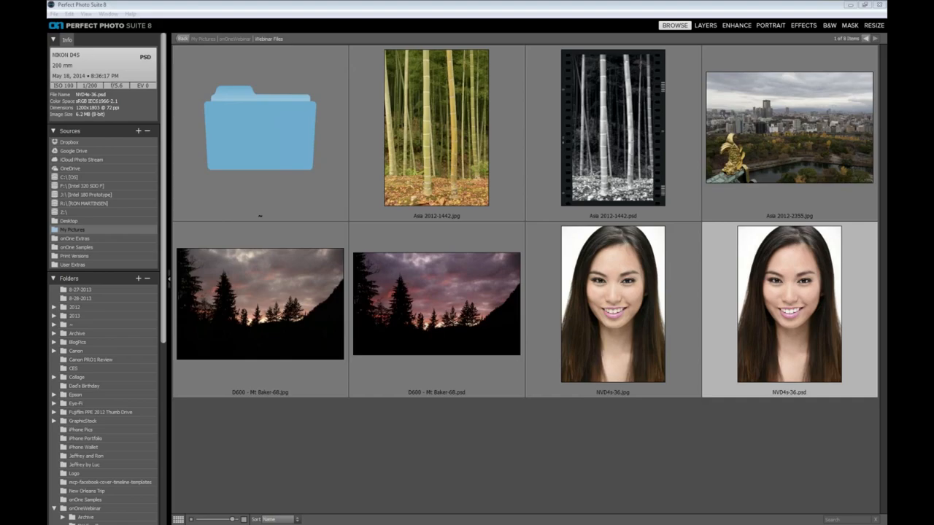
{"action": "left_click", "coordinate": [783, 127]}
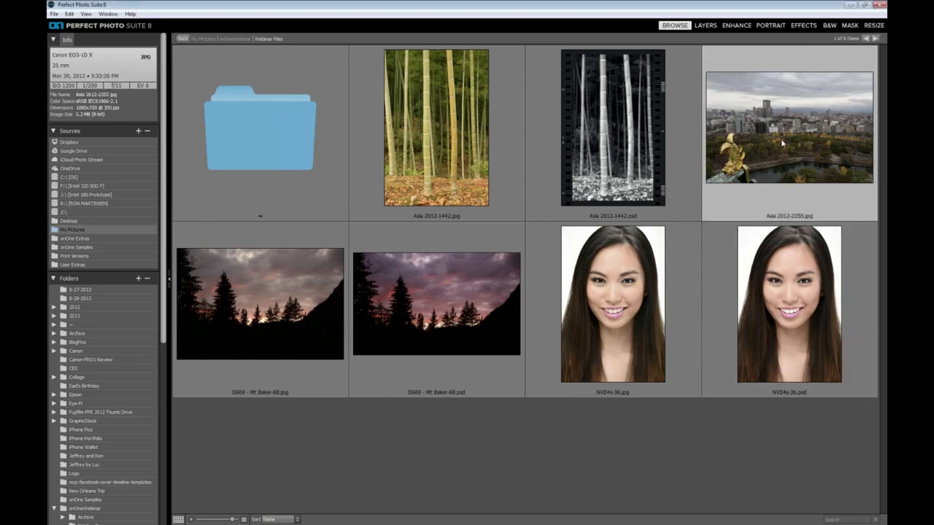
{"action": "double_click", "coordinate": [781, 138]}
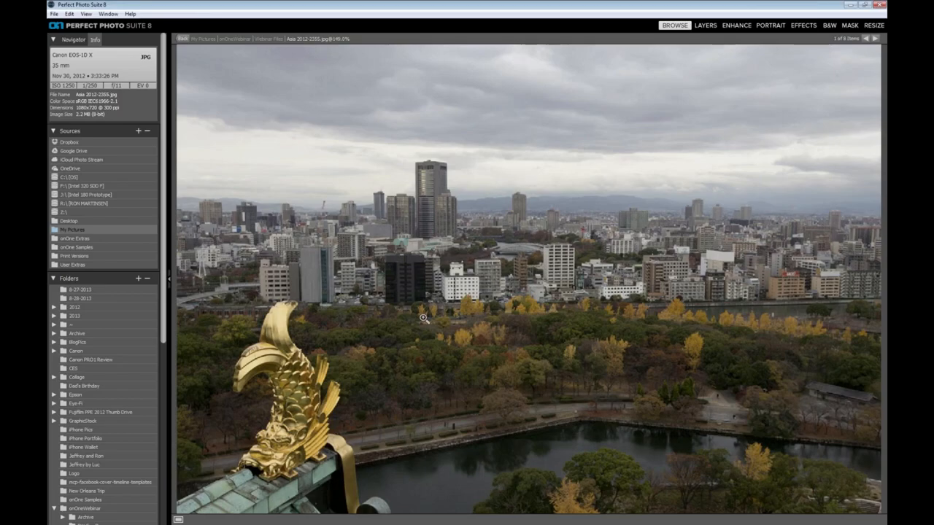
{"action": "left_click", "coordinate": [805, 27]}
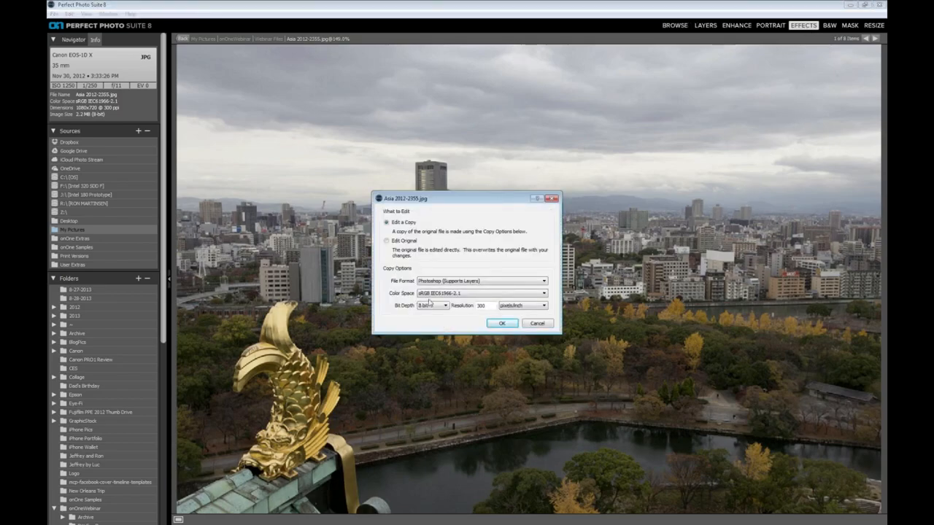
{"action": "left_click", "coordinate": [501, 324]}
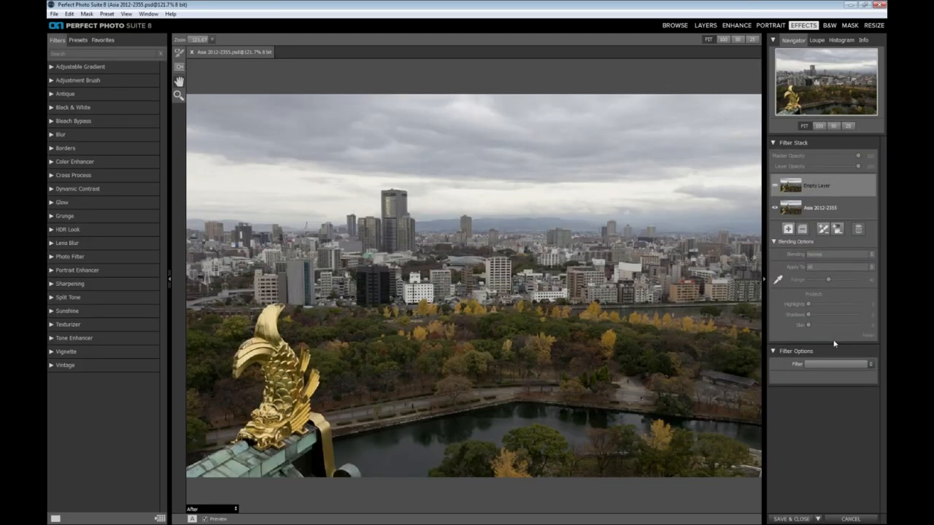
{"action": "left_click", "coordinate": [849, 519]}
{"action": "left_click", "coordinate": [479, 284]}
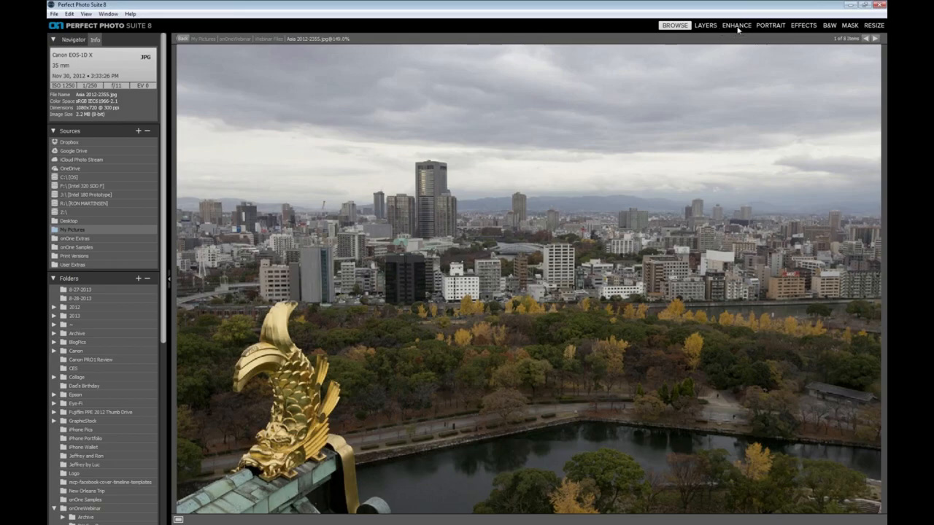
- Edit a Photoshop-format copy of Asia 2012-2355.jpg in Enhance with Auto Levels and Auto Color, and send it to Layers
{"action": "left_click", "coordinate": [737, 26]}
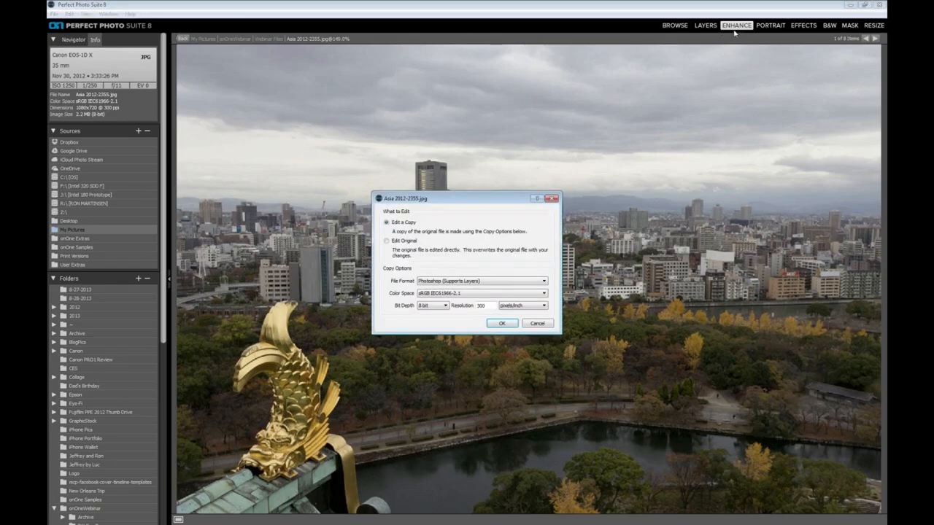
{"action": "left_click", "coordinate": [501, 324]}
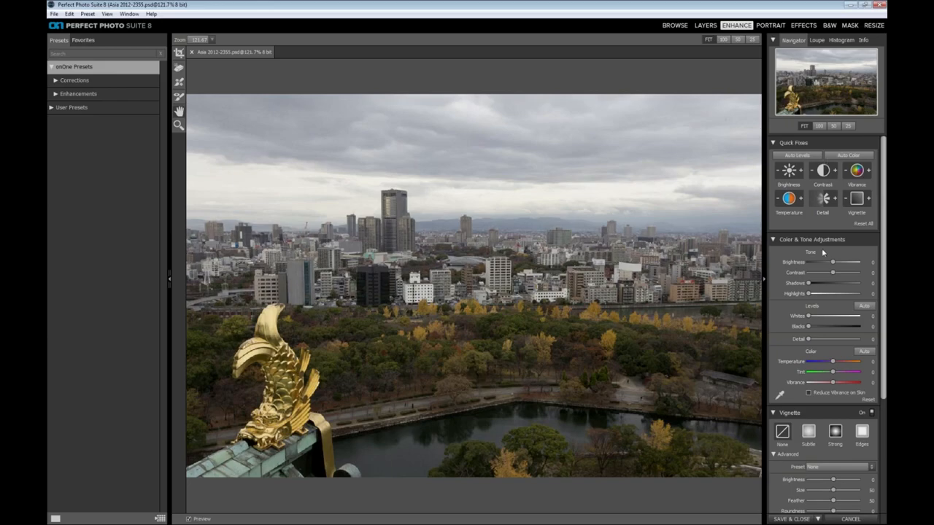
{"action": "left_click", "coordinate": [796, 156]}
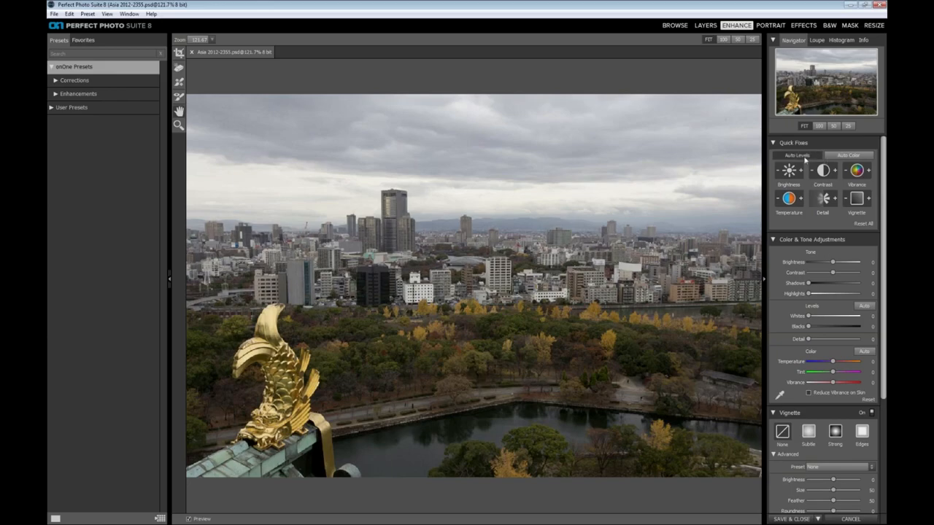
{"action": "left_click", "coordinate": [847, 158]}
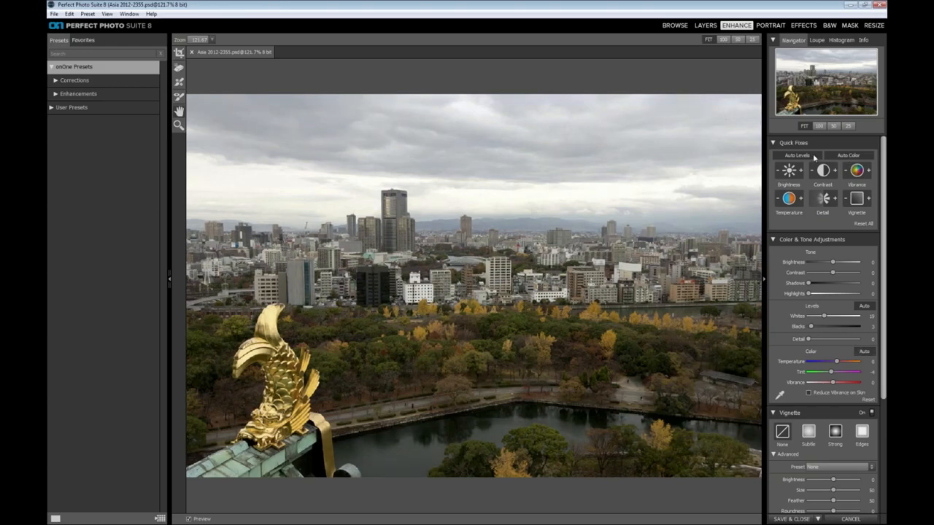
{"action": "left_click", "coordinate": [713, 26]}
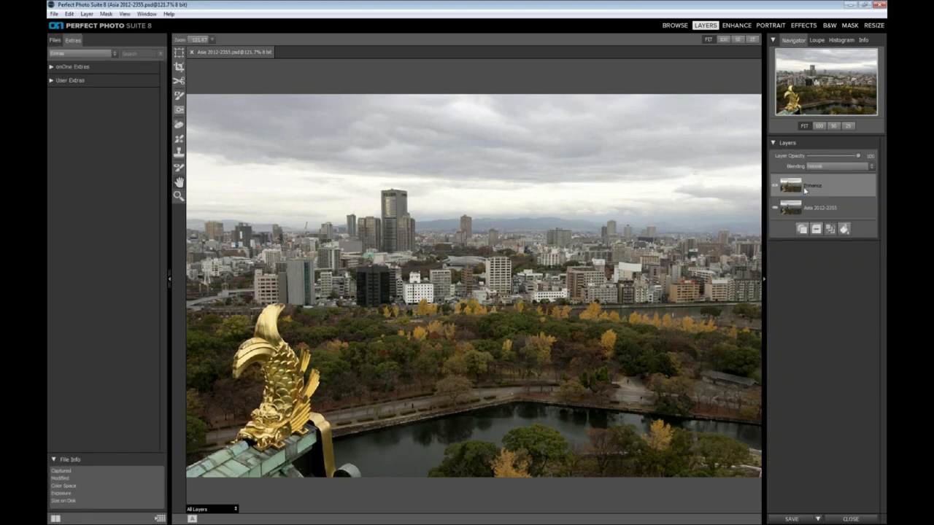
- Add a Natural Dynamic Contrast filter to the Enhance layer in Effects and limit it to the highlights
{"action": "left_click", "coordinate": [804, 26]}
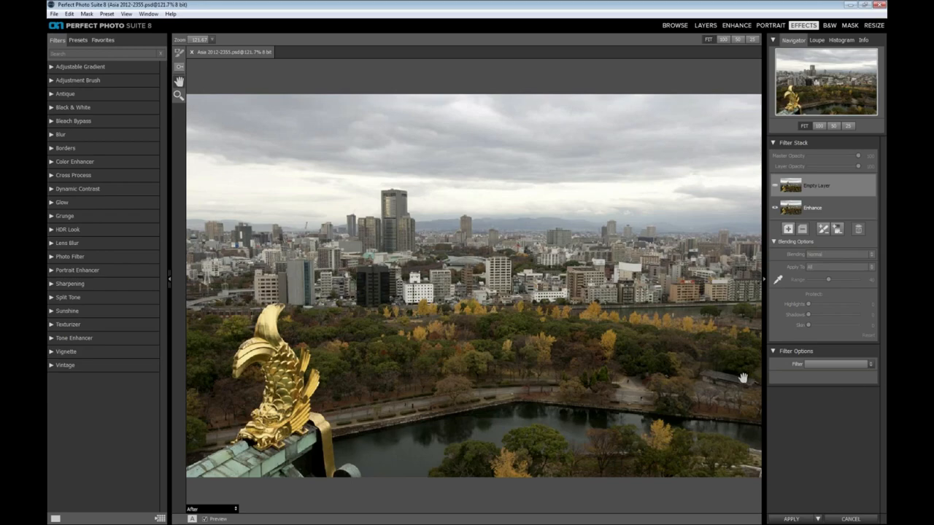
{"action": "mouse_move", "coordinate": [115, 187]}
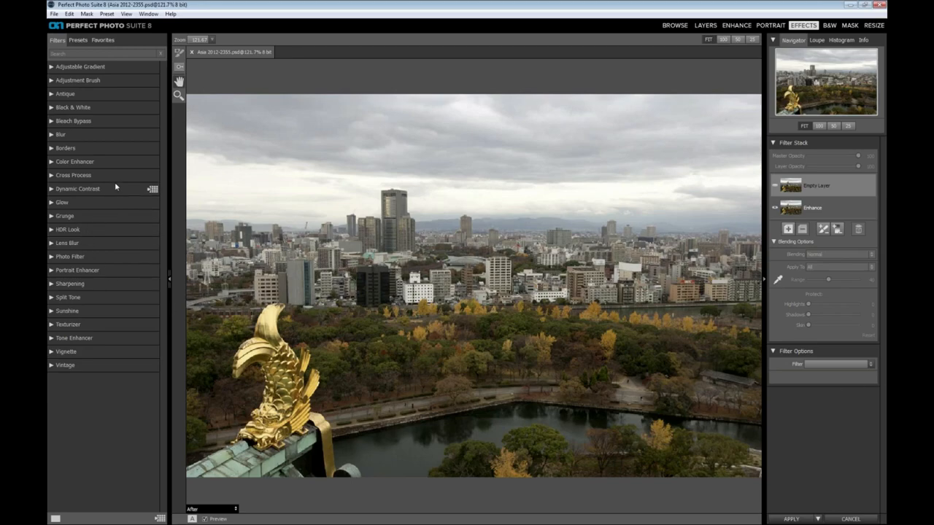
{"action": "left_click", "coordinate": [153, 191]}
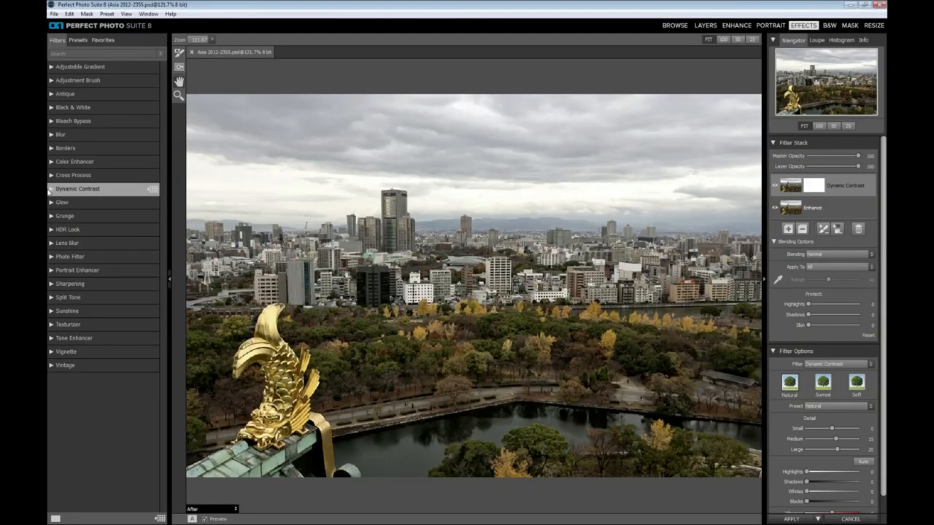
{"action": "left_click", "coordinate": [51, 189]}
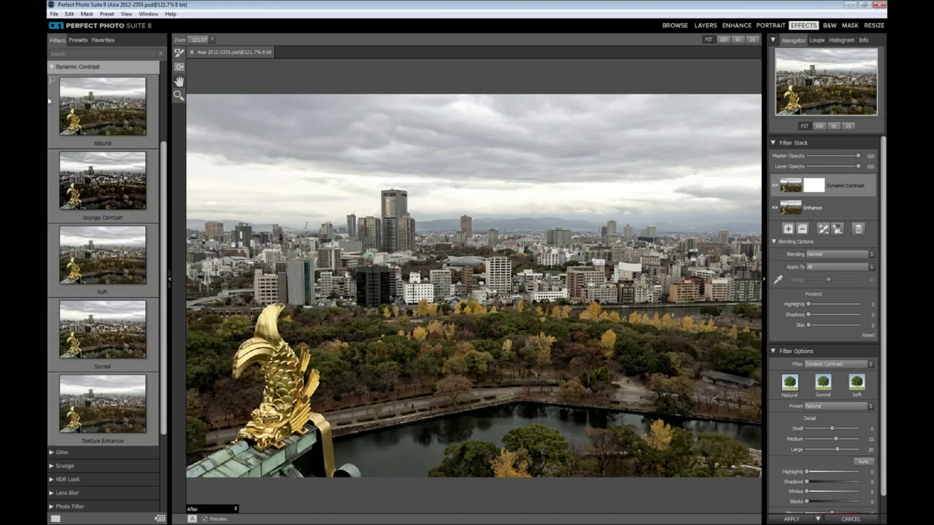
{"action": "left_click", "coordinate": [51, 69]}
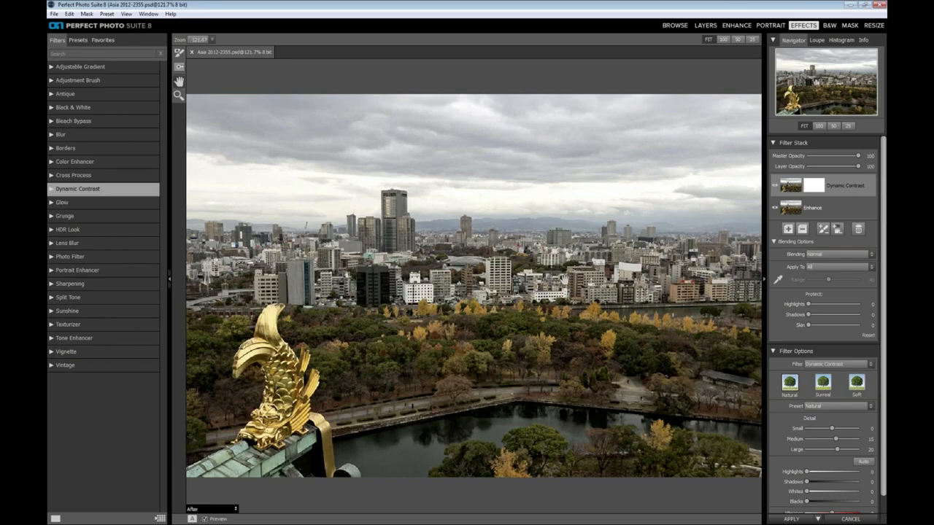
{"action": "left_click", "coordinate": [826, 267]}
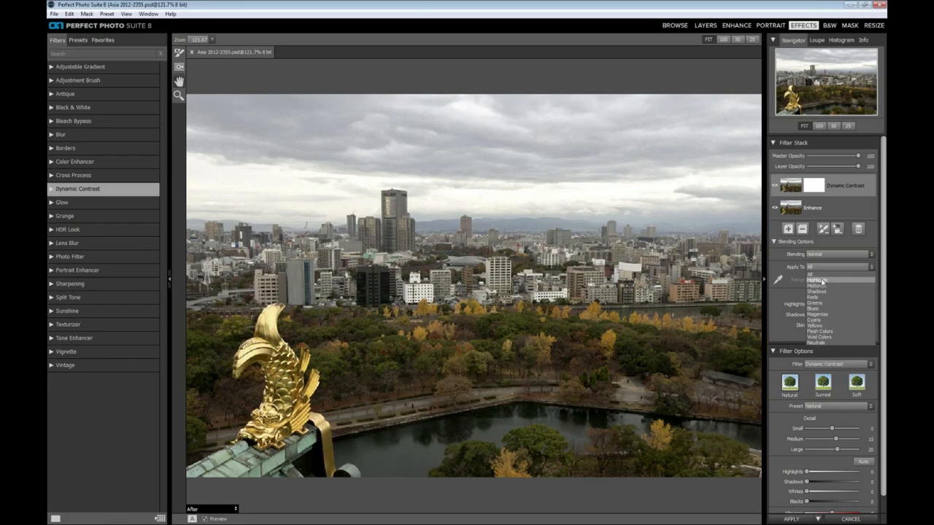
{"action": "left_click", "coordinate": [823, 280]}
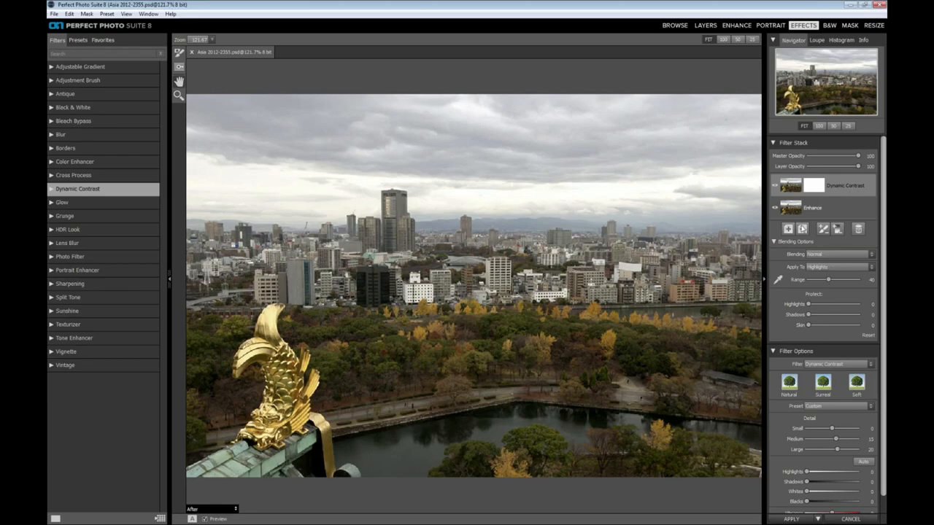
- Add a second Dynamic Contrast filter layer with the Natural preset and limit it to the shadows
{"action": "left_click", "coordinate": [786, 231]}
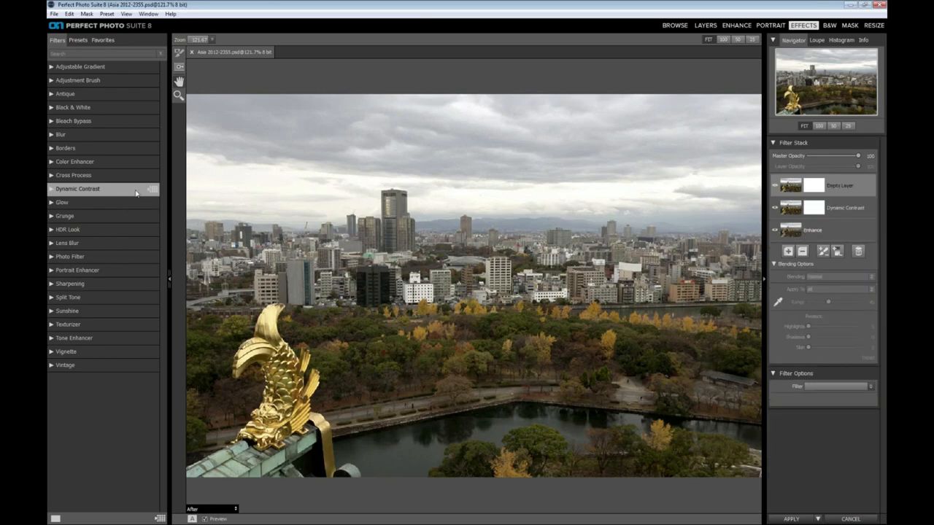
{"action": "left_click", "coordinate": [134, 191]}
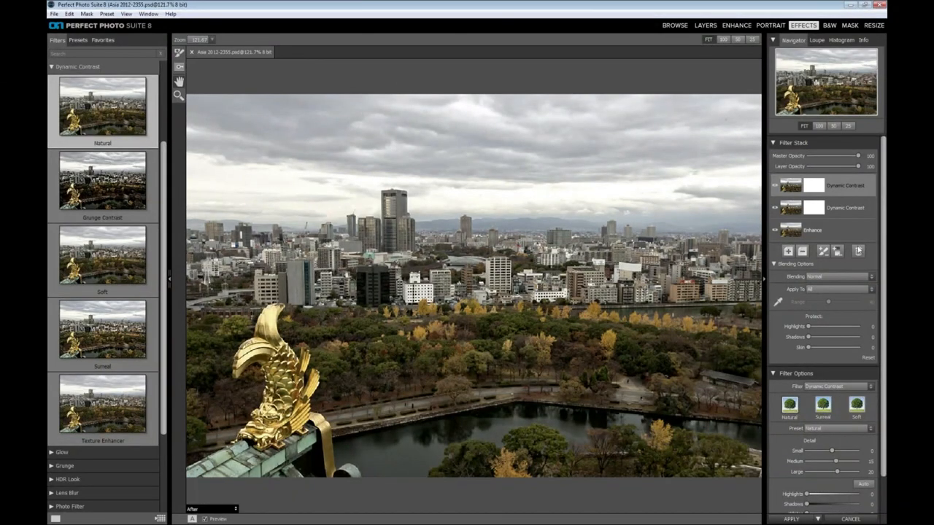
{"action": "left_click", "coordinate": [825, 290]}
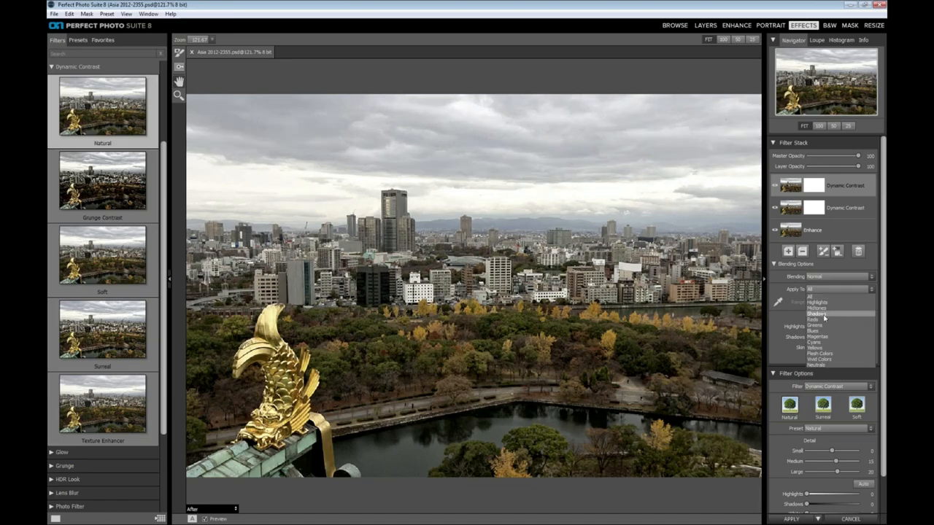
{"action": "left_click", "coordinate": [825, 314]}
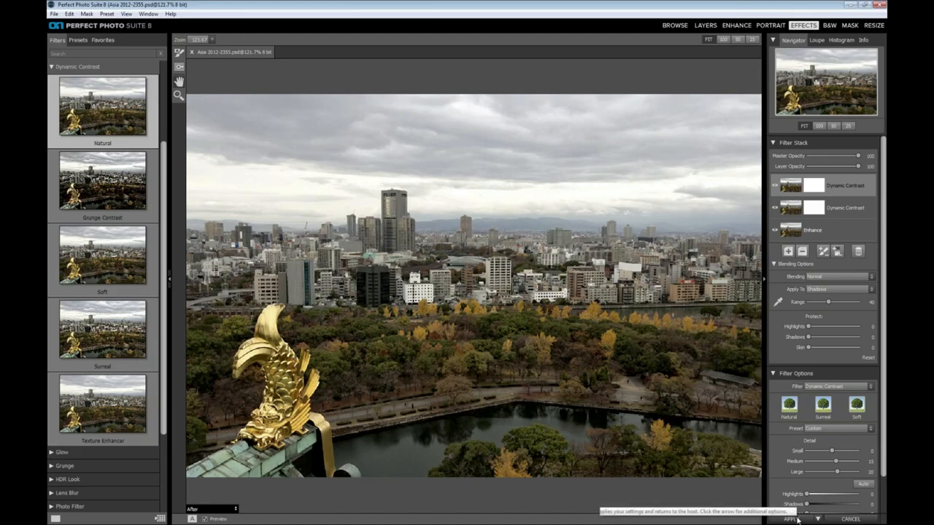
- Apply the effects to Layers and rename the resulting layer "Perfect Effects Dyn Cont H & S"
{"action": "left_click", "coordinate": [705, 26]}
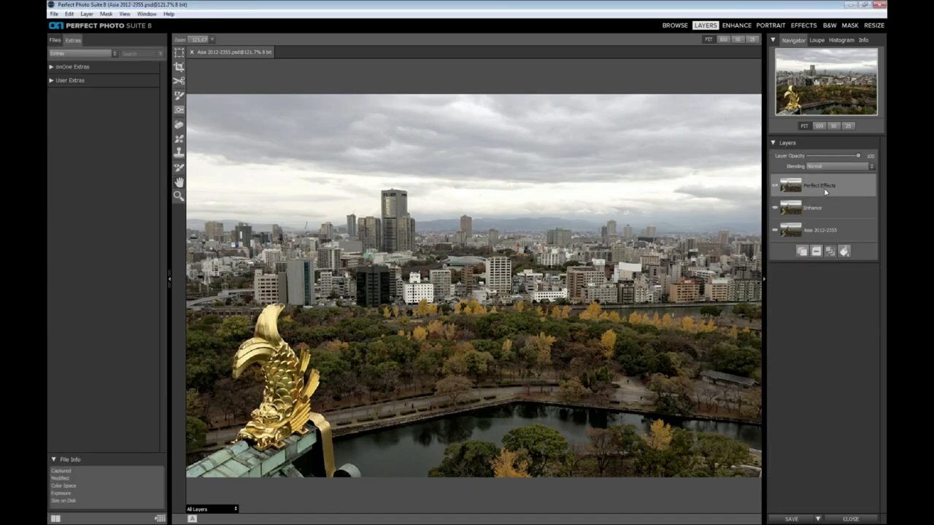
{"action": "double_click", "coordinate": [822, 186]}
{"action": "key", "text": "Right"}
{"action": "type", "text": "Dyn"}
{"action": "type", "text": " Com"}
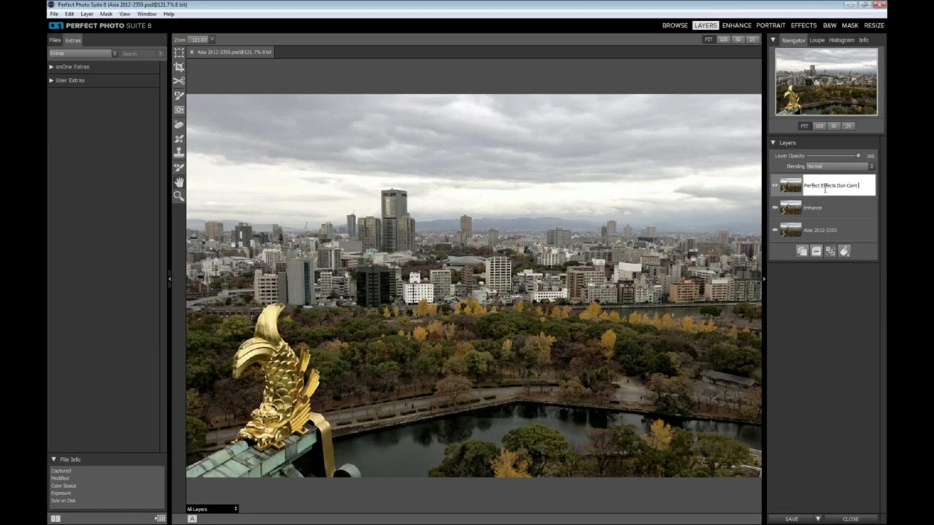
{"action": "type", "text": "t H & S"}
{"action": "key", "text": "Return"}
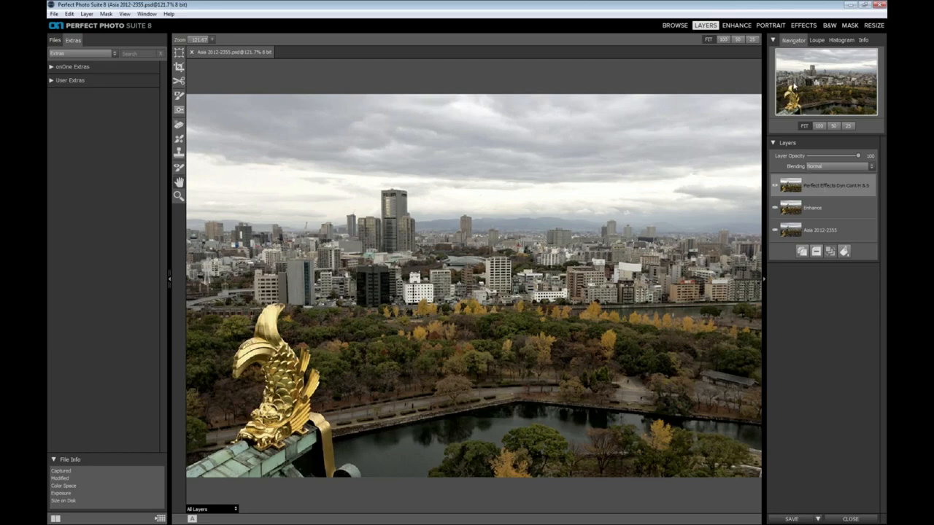
- Browse the Photo Filter presets in Effects and apply Graduated Blue to the renamed layer
{"action": "left_click", "coordinate": [801, 26]}
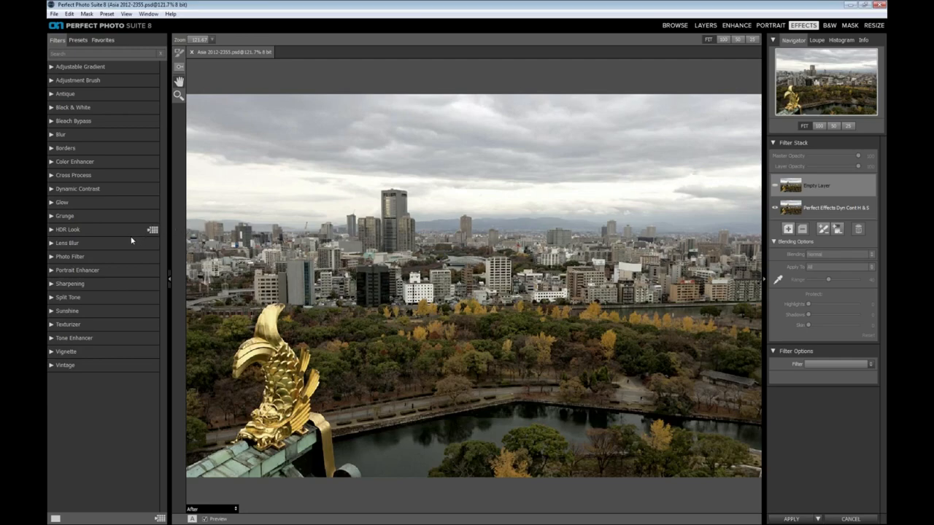
{"action": "left_click", "coordinate": [152, 259]}
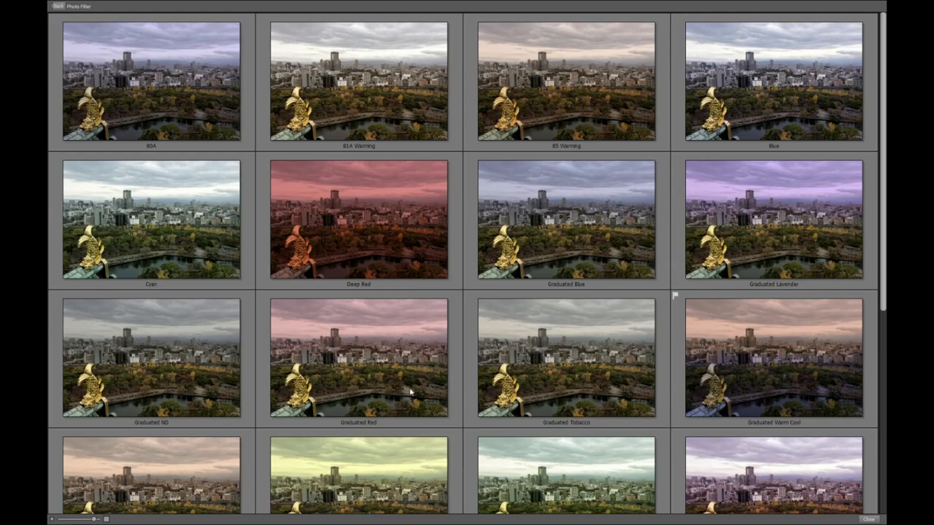
{"action": "scroll", "coordinate": [411, 392], "scroll_direction": "down", "scroll_amount": 5}
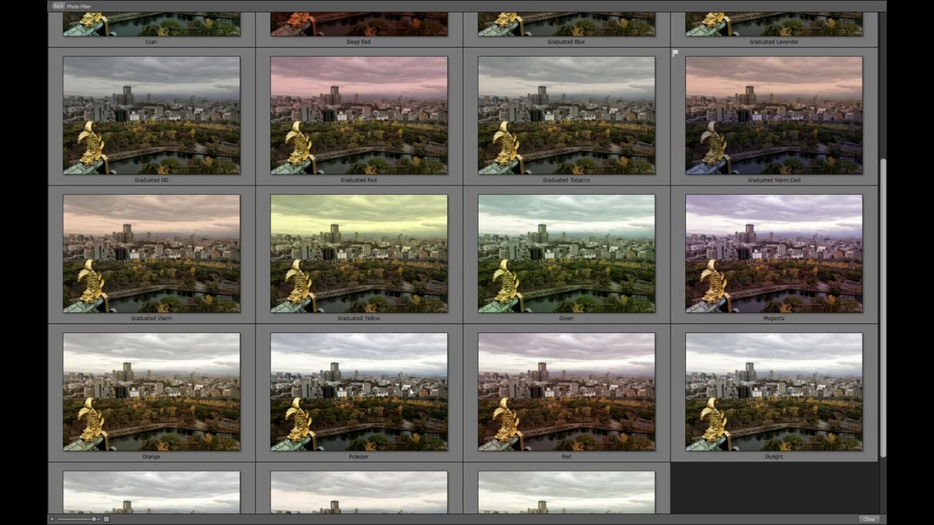
{"action": "scroll", "coordinate": [410, 392], "scroll_direction": "down", "scroll_amount": 4}
{"action": "scroll", "coordinate": [410, 392], "scroll_direction": "up", "scroll_amount": 3}
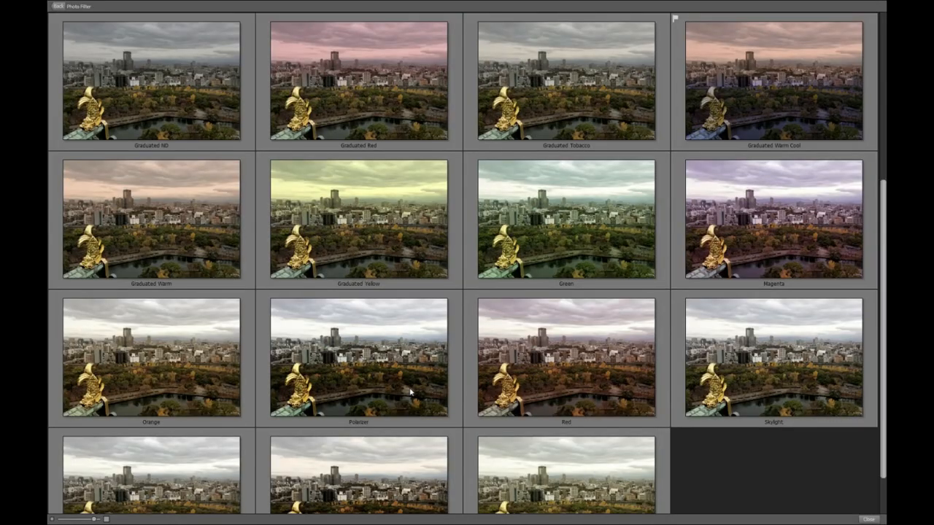
{"action": "scroll", "coordinate": [410, 392], "scroll_direction": "up", "scroll_amount": 6}
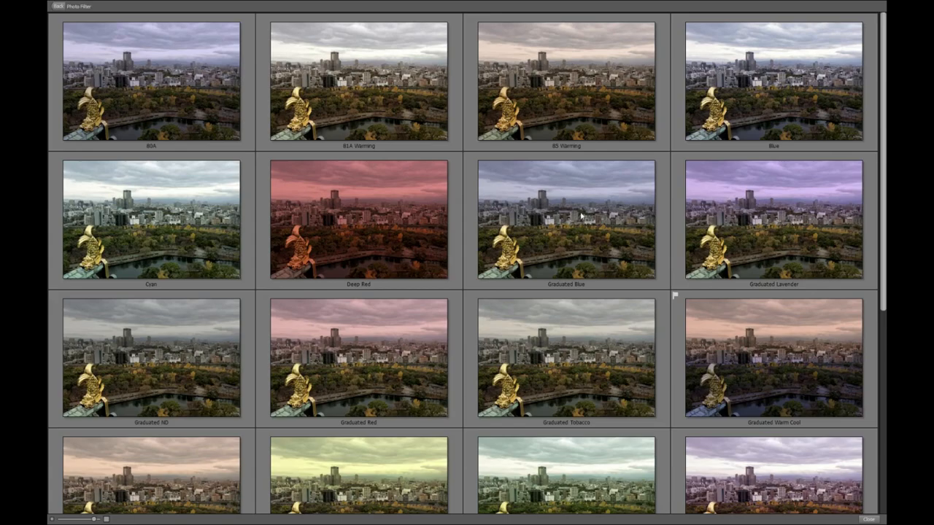
{"action": "left_click", "coordinate": [581, 217]}
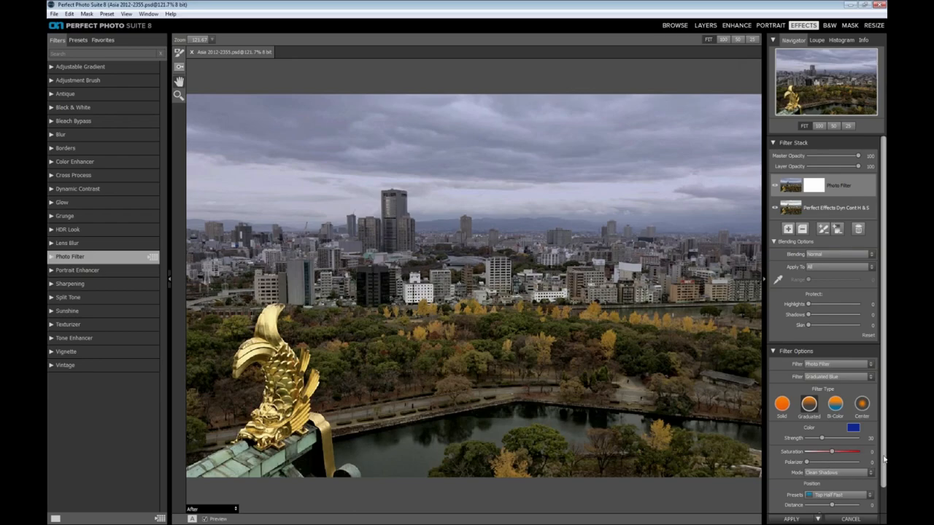
- Set the graduated blue filter's strength to 94 and its position distance to 22
{"action": "scroll", "coordinate": [883, 457], "scroll_direction": "down", "scroll_amount": 2}
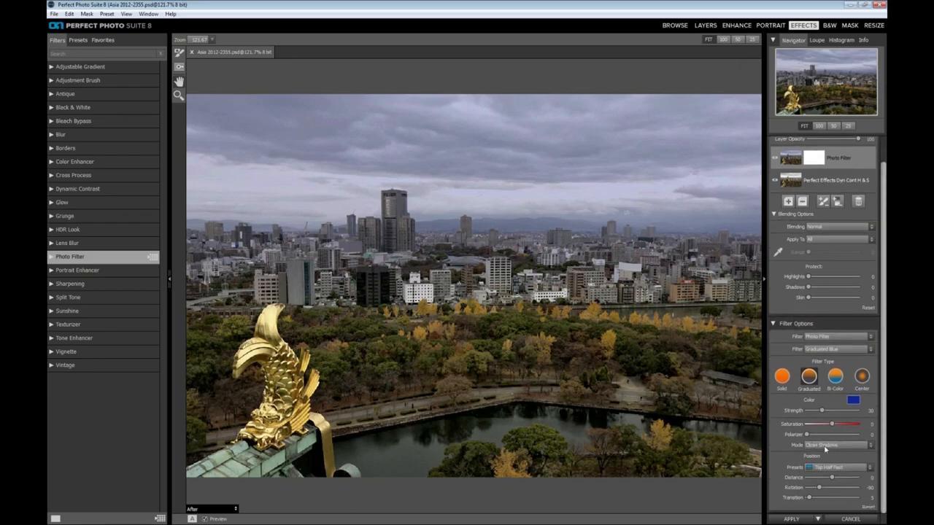
{"action": "left_click_drag", "start_coordinate": [821, 411], "coordinate": [854, 411]}
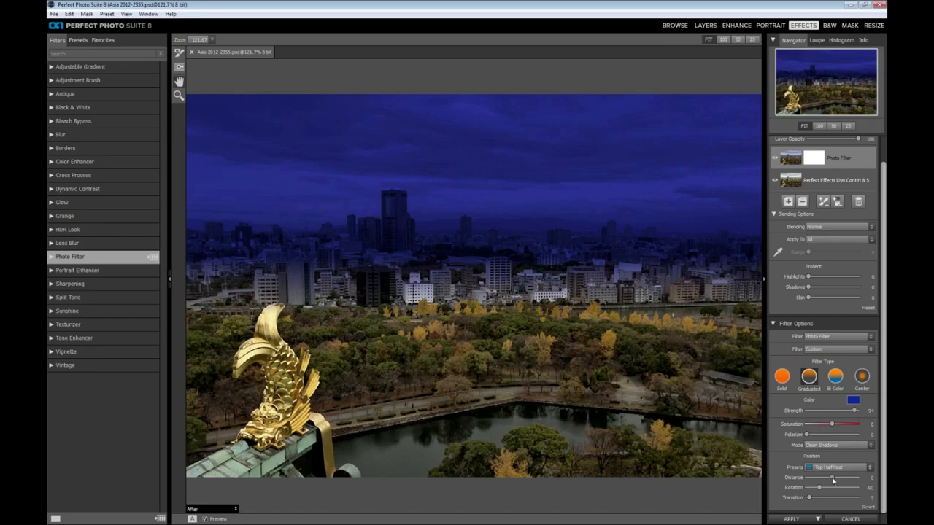
{"action": "left_click_drag", "start_coordinate": [833, 478], "coordinate": [839, 481]}
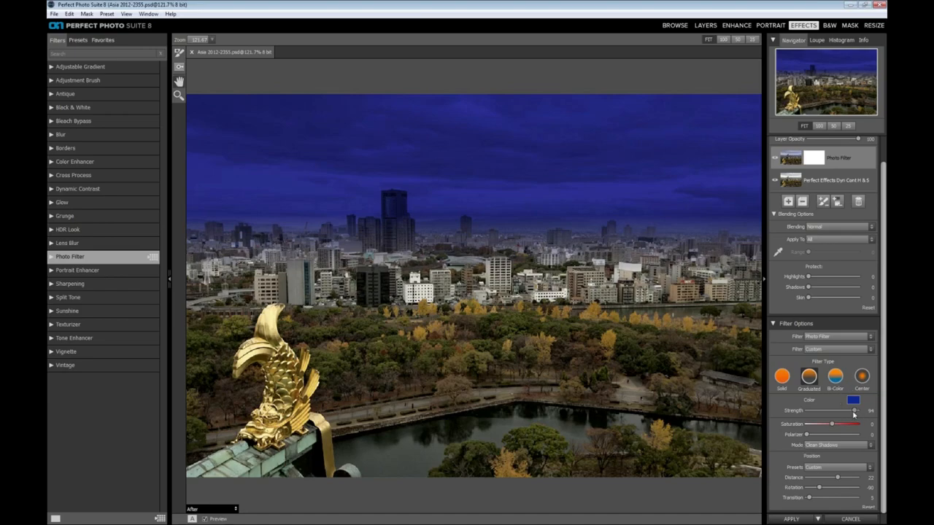
- Lower the graduated blue filter's strength to 34 and apply the result to Layers
{"action": "left_click_drag", "start_coordinate": [854, 412], "coordinate": [828, 419]}
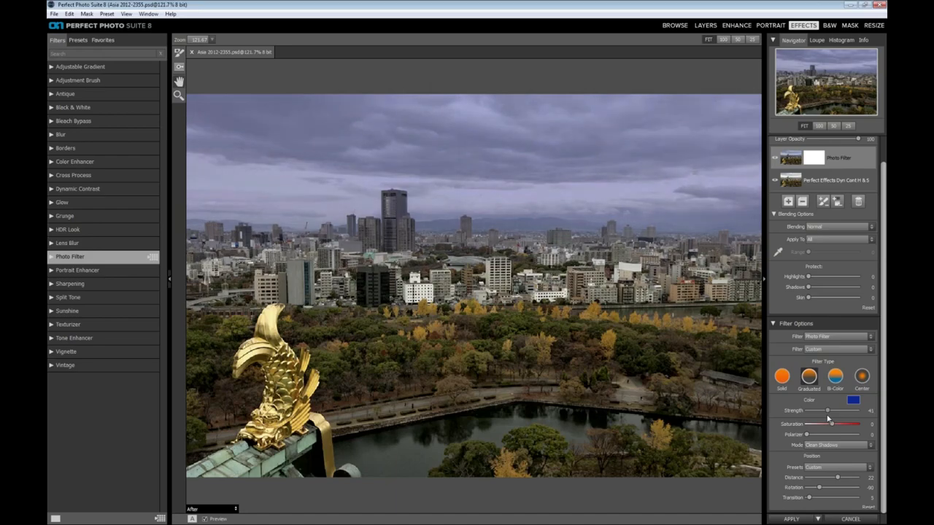
{"action": "left_click_drag", "start_coordinate": [828, 420], "coordinate": [825, 413]}
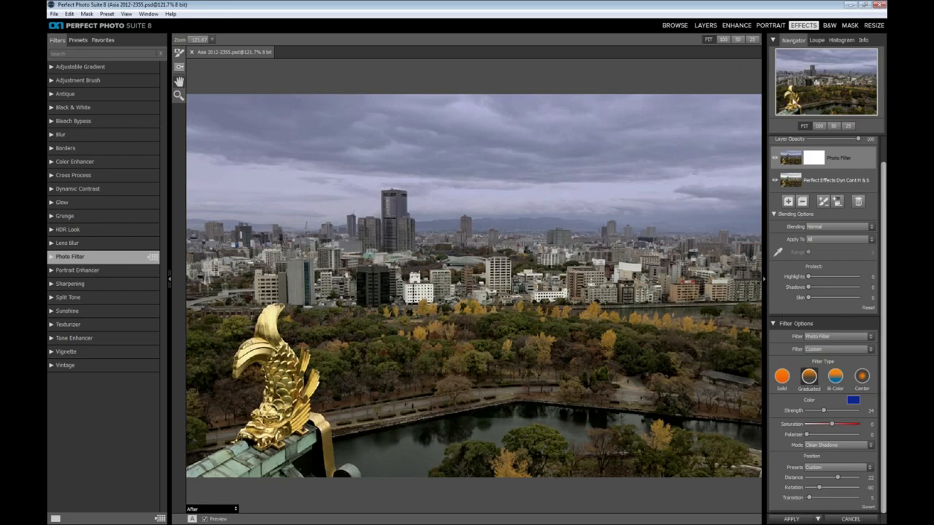
{"action": "left_click", "coordinate": [713, 27]}
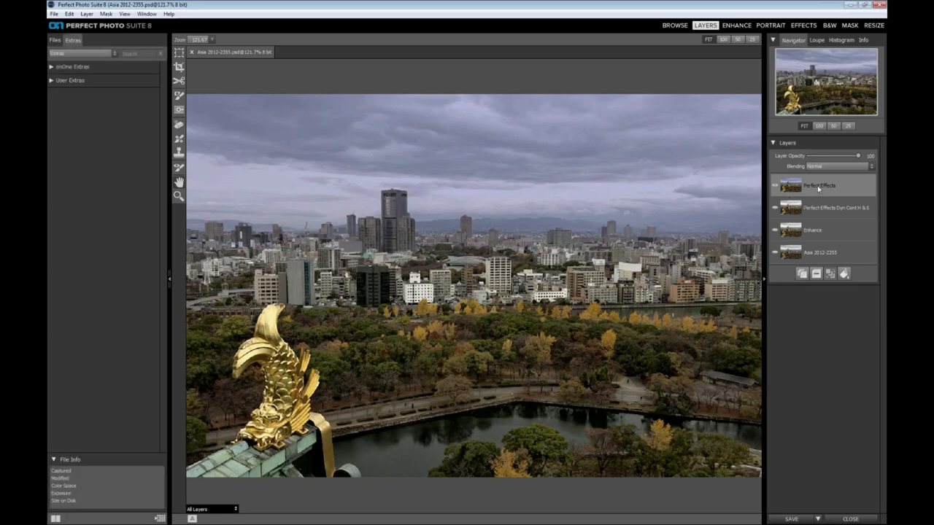
- Rename the new Perfect Effects layer "Perfect Effects - Photo Filter Gradient"
{"action": "double_click", "coordinate": [817, 185]}
{"action": "type", "text": "- "}
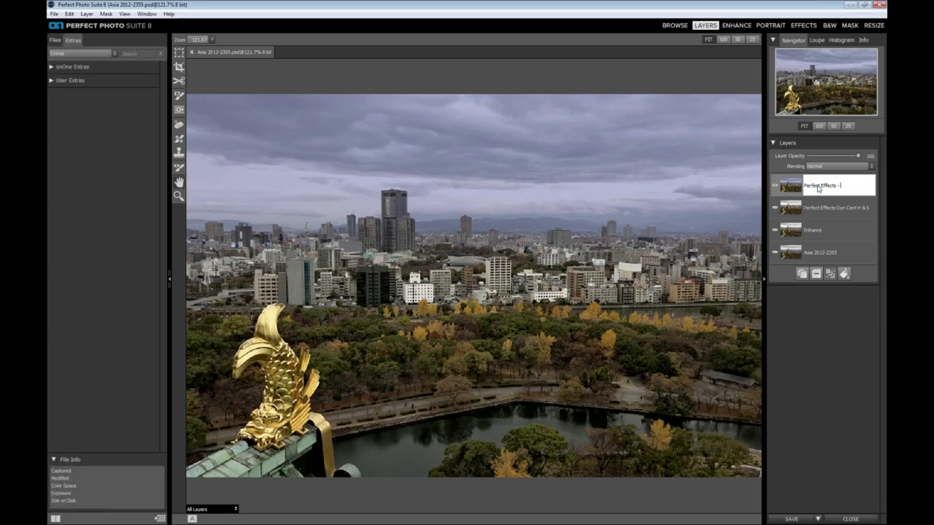
{"action": "type", "text": "Photo Filter Gradient"}
{"action": "key", "text": "Return"}
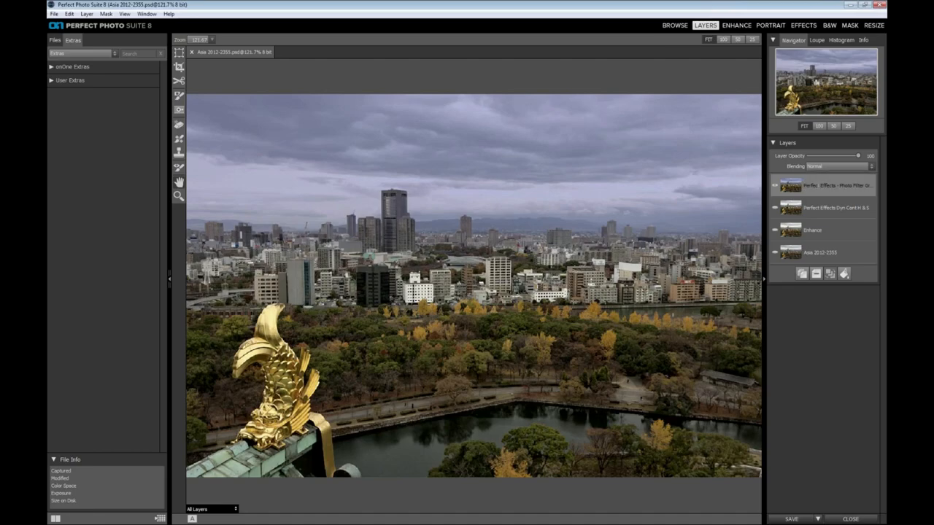
- Apply the Sunshine preset from the Sunshine filters in Effects and send the result back to Layers
{"action": "left_click", "coordinate": [811, 27]}
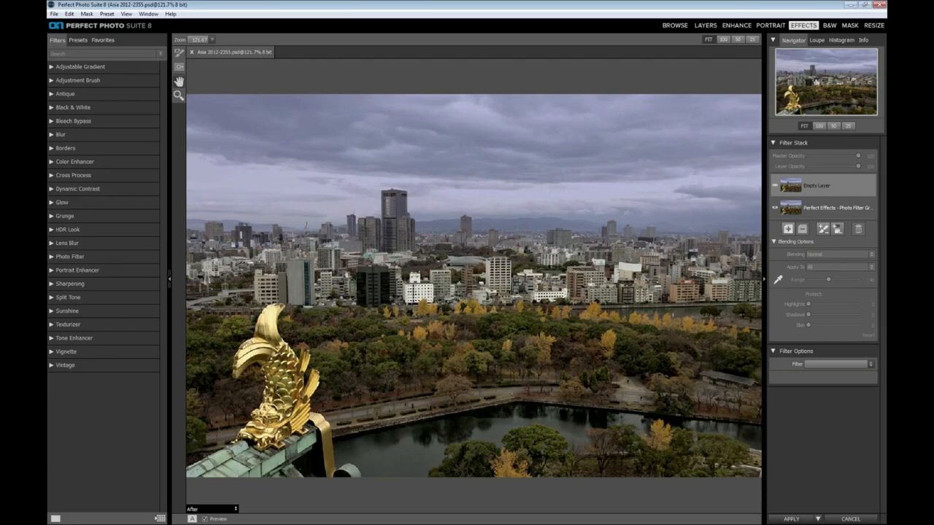
{"action": "left_click", "coordinate": [153, 313]}
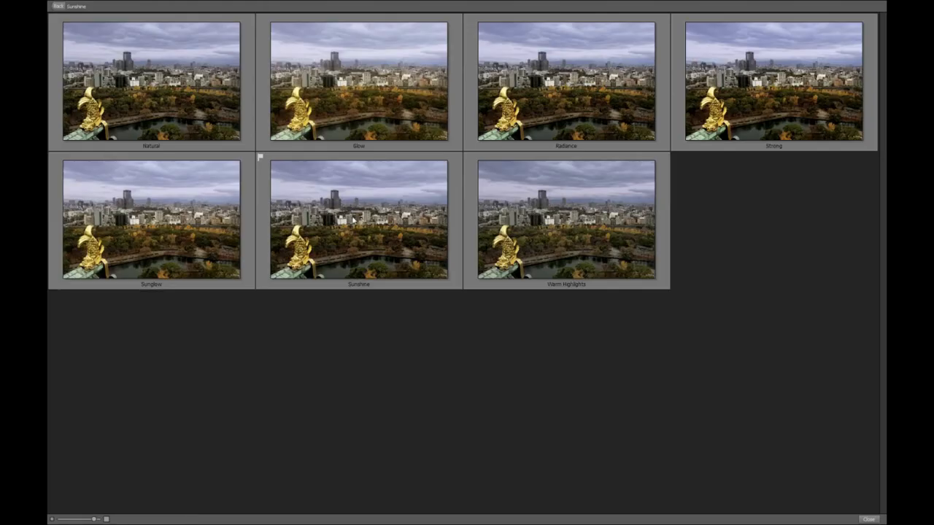
{"action": "left_click", "coordinate": [353, 220]}
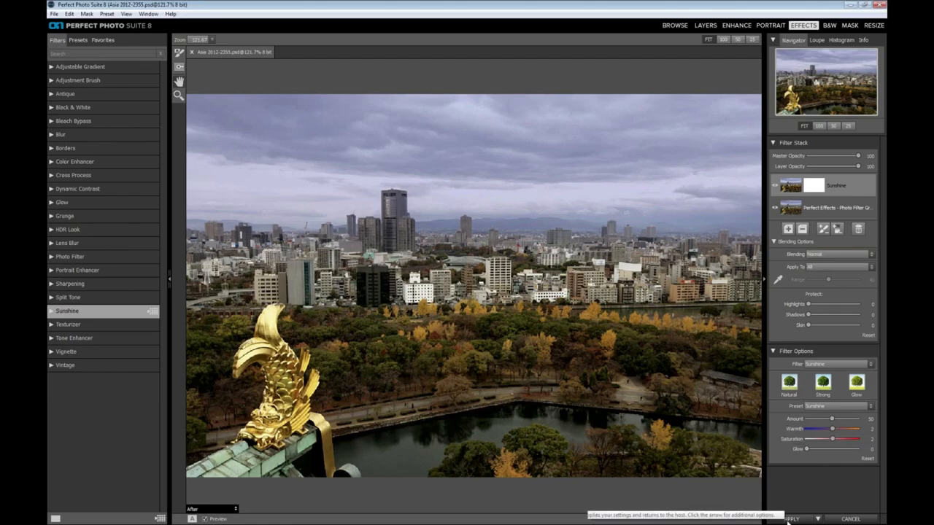
{"action": "left_click", "coordinate": [706, 26]}
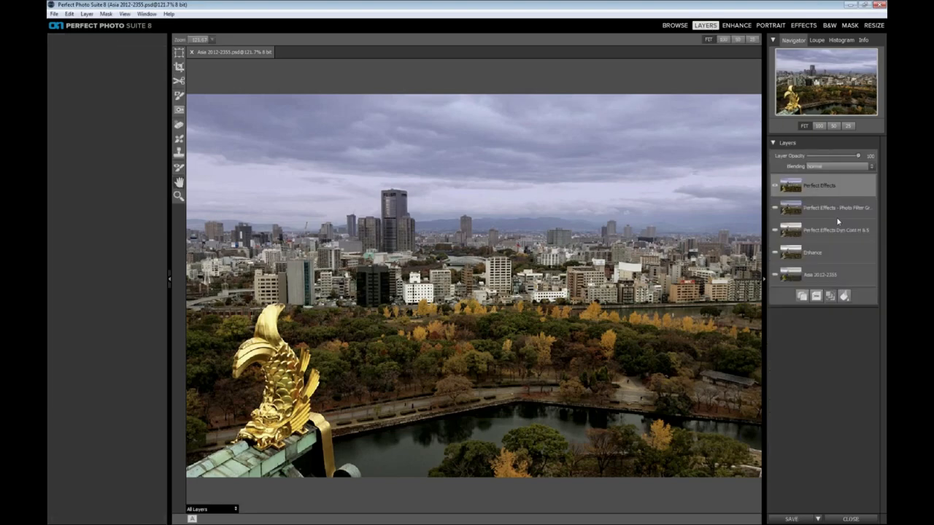
- Add a Tone Enhancer filter with the Lighter preset to the Perfect Effects layer in Effects
{"action": "left_click", "coordinate": [806, 27]}
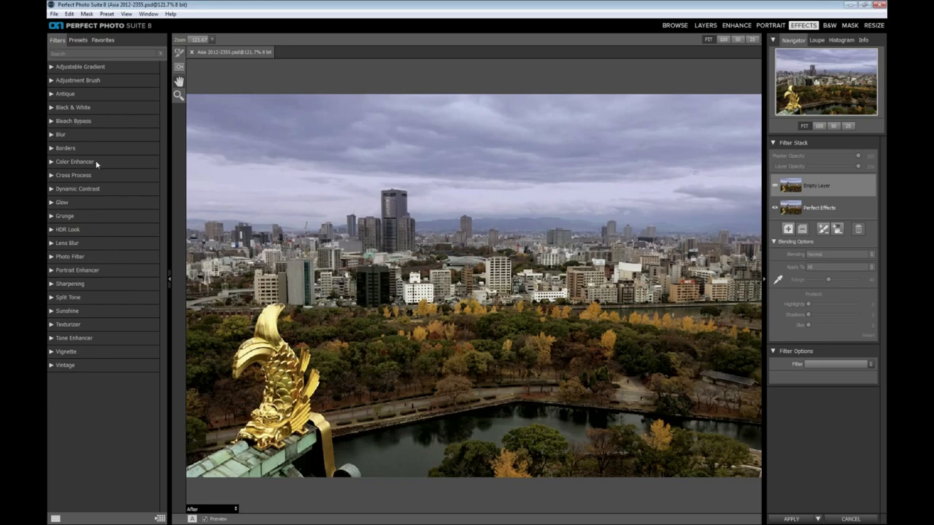
{"action": "left_click", "coordinate": [154, 340]}
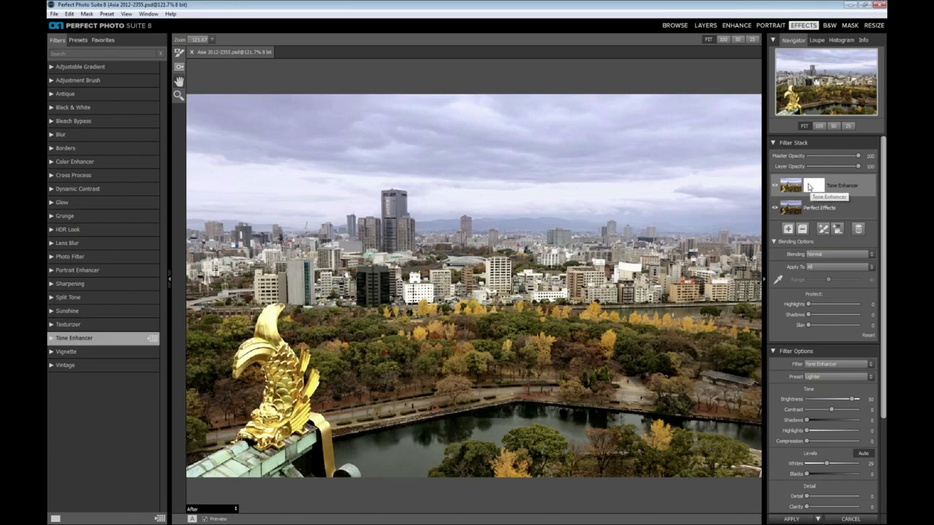
- Shrink the masking brush and paint the Tone Enhancer effect out of the sky above the skyline
{"action": "left_click", "coordinate": [178, 54]}
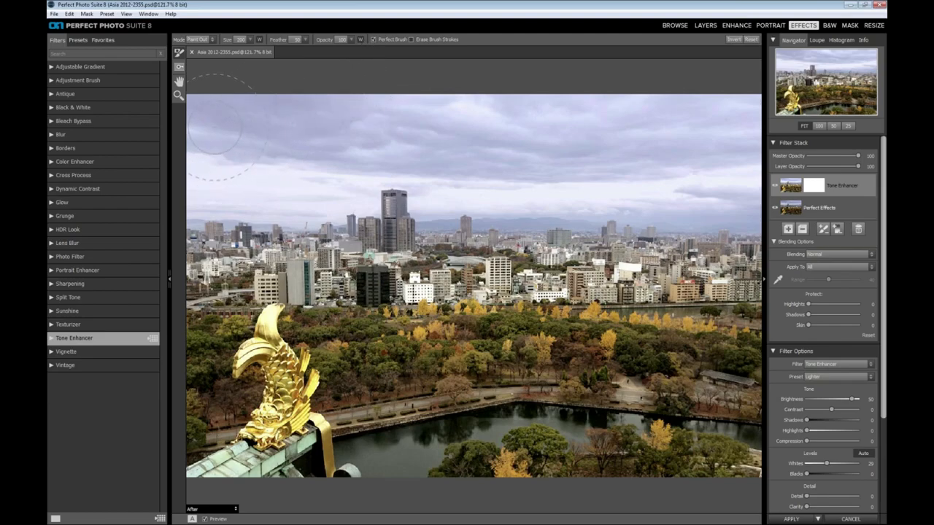
{"action": "key", "text": "bracketleft"}
{"action": "key", "text": "bracketleft"}
{"action": "key", "text": "bracketleft"}
{"action": "key", "text": "bracketleft"}
{"action": "key", "text": "bracketleft"}
{"action": "key", "text": "bracketleft"}
{"action": "key", "text": "bracketleft"}
{"action": "key", "text": "bracketleft"}
{"action": "key", "text": "bracketleft"}
{"action": "key", "text": "bracketleft"}
{"action": "mouse_move", "coordinate": [197, 89]}
{"action": "left_mouse_down"}
{"action": "mouse_move", "coordinate": [199, 211]}
{"action": "mouse_move", "coordinate": [293, 216]}
{"action": "mouse_move", "coordinate": [359, 202]}
{"action": "mouse_move", "coordinate": [377, 176]}
{"action": "mouse_move", "coordinate": [390, 173]}
{"action": "mouse_move", "coordinate": [416, 179]}
{"action": "mouse_move", "coordinate": [431, 214]}
{"action": "mouse_move", "coordinate": [448, 204]}
{"action": "mouse_move", "coordinate": [446, 213]}
{"action": "mouse_move", "coordinate": [459, 190]}
{"action": "mouse_move", "coordinate": [479, 197]}
{"action": "mouse_move", "coordinate": [452, 200]}
{"action": "mouse_move", "coordinate": [449, 212]}
{"action": "mouse_move", "coordinate": [472, 200]}
{"action": "mouse_move", "coordinate": [481, 220]}
{"action": "mouse_move", "coordinate": [594, 216]}
{"action": "mouse_move", "coordinate": [605, 204]}
{"action": "mouse_move", "coordinate": [741, 217]}
{"action": "mouse_move", "coordinate": [743, 106]}
{"action": "mouse_move", "coordinate": [271, 111]}
{"action": "mouse_move", "coordinate": [218, 128]}
{"action": "mouse_move", "coordinate": [577, 135]}
{"action": "mouse_move", "coordinate": [714, 149]}
{"action": "mouse_move", "coordinate": [467, 138]}
{"action": "mouse_move", "coordinate": [573, 117]}
{"action": "left_mouse_up"}
{"action": "mouse_move", "coordinate": [503, 168]}
{"action": "left_mouse_down"}
{"action": "mouse_move", "coordinate": [241, 177]}
{"action": "mouse_move", "coordinate": [234, 153]}
{"action": "mouse_move", "coordinate": [230, 186]}
{"action": "mouse_move", "coordinate": [332, 159]}
{"action": "mouse_move", "coordinate": [269, 156]}
{"action": "mouse_move", "coordinate": [365, 152]}
{"action": "mouse_move", "coordinate": [450, 153]}
{"action": "mouse_move", "coordinate": [514, 171]}
{"action": "mouse_move", "coordinate": [474, 200]}
{"action": "mouse_move", "coordinate": [729, 179]}
{"action": "mouse_move", "coordinate": [708, 173]}
{"action": "mouse_move", "coordinate": [685, 189]}
{"action": "mouse_move", "coordinate": [713, 182]}
{"action": "left_mouse_up"}
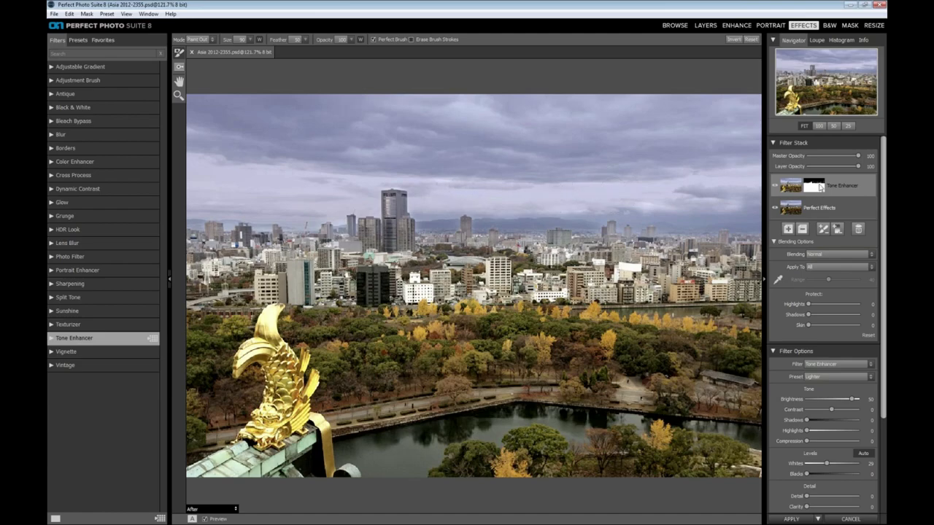
- Invert the Tone Enhancer mask so the filter affects only the sky, and set its layer opacity to 82
{"action": "left_click", "coordinate": [87, 13]}
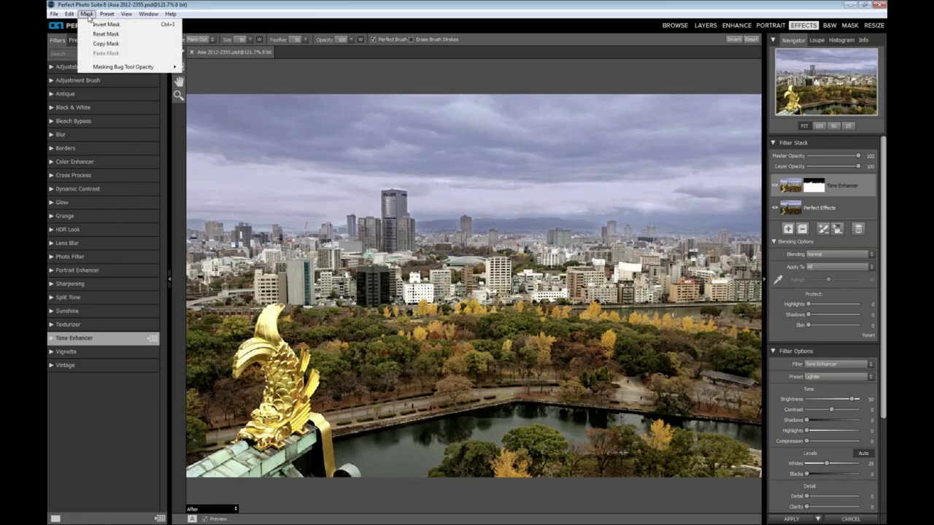
{"action": "left_click", "coordinate": [93, 25]}
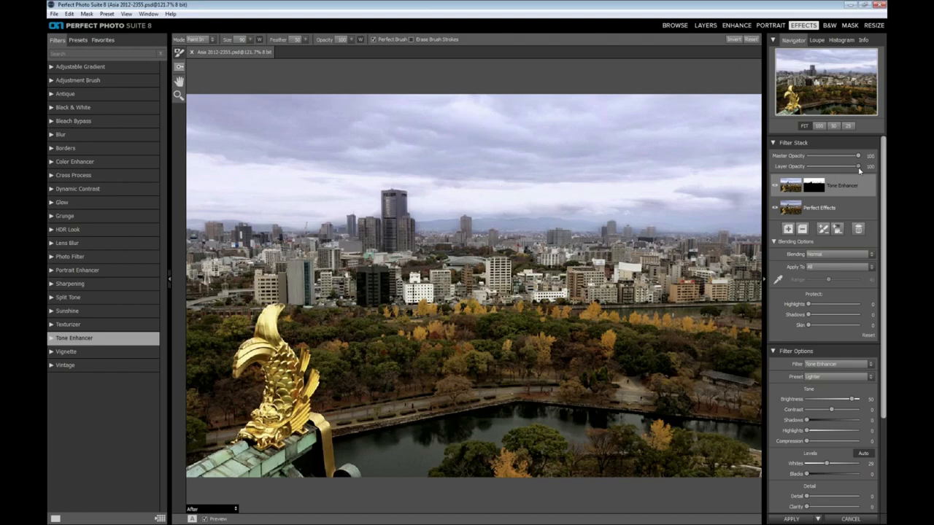
{"action": "left_click_drag", "start_coordinate": [859, 167], "coordinate": [846, 168]}
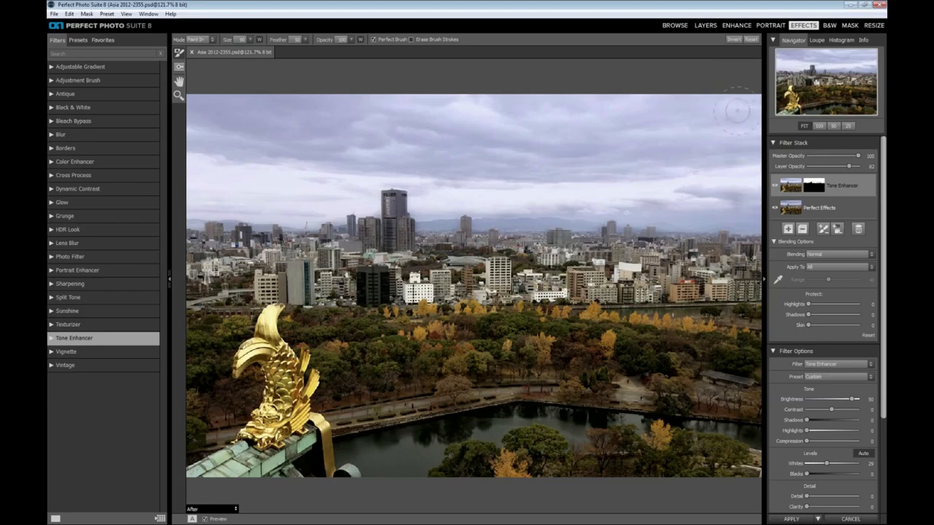
- Return to the Webinar Files thumbnails and review the edit and copy options for sending Asia 2012-2355.jpg to Layers, cancelling the dialog
{"action": "left_click", "coordinate": [686, 26]}
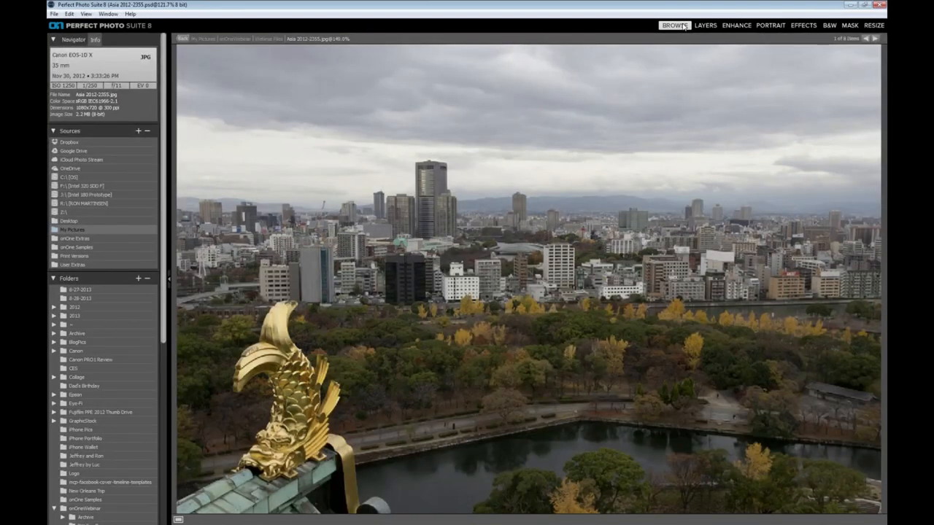
{"action": "double_click", "coordinate": [513, 275]}
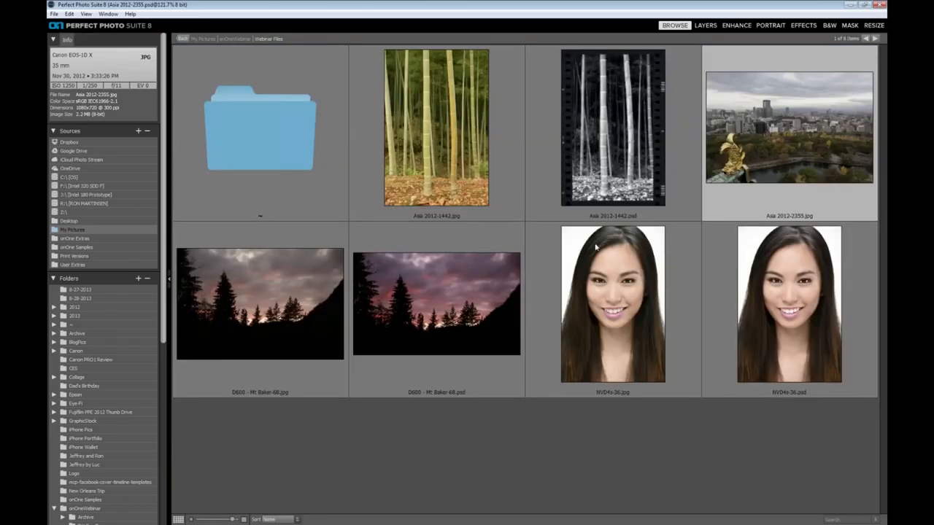
{"action": "left_click", "coordinate": [712, 27]}
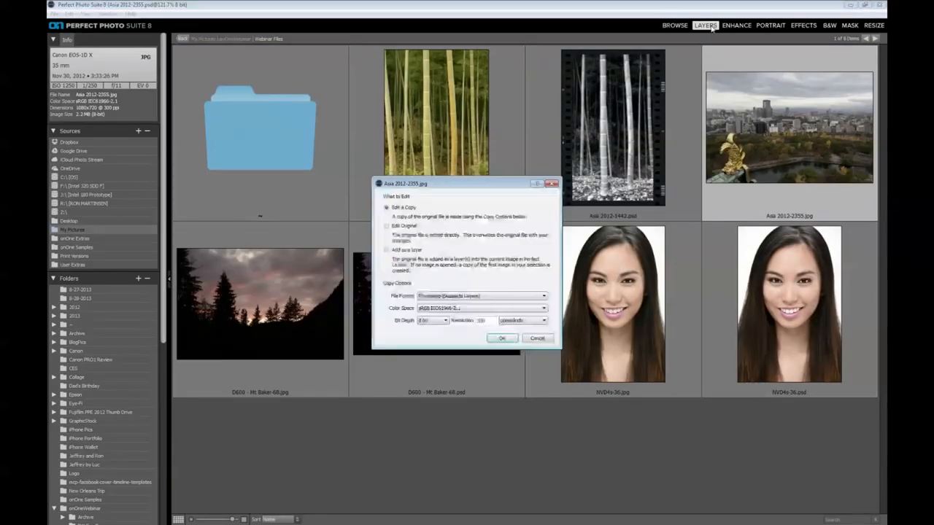
{"action": "left_click", "coordinate": [538, 339]}
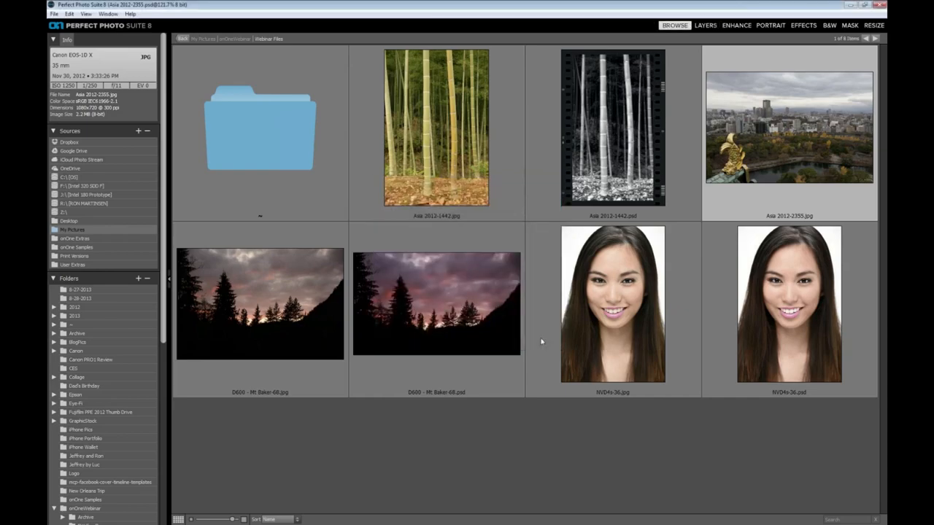
{"action": "left_click", "coordinate": [706, 27]}
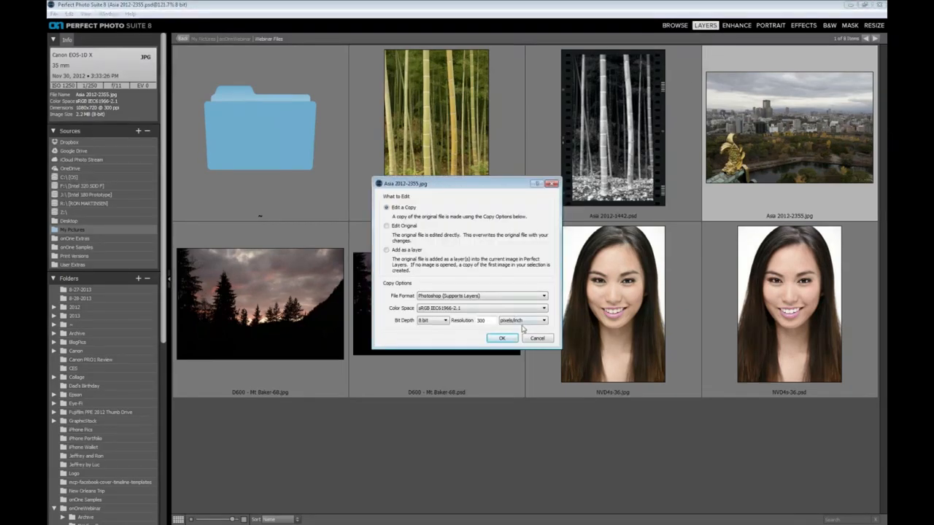
{"action": "left_click", "coordinate": [537, 338]}
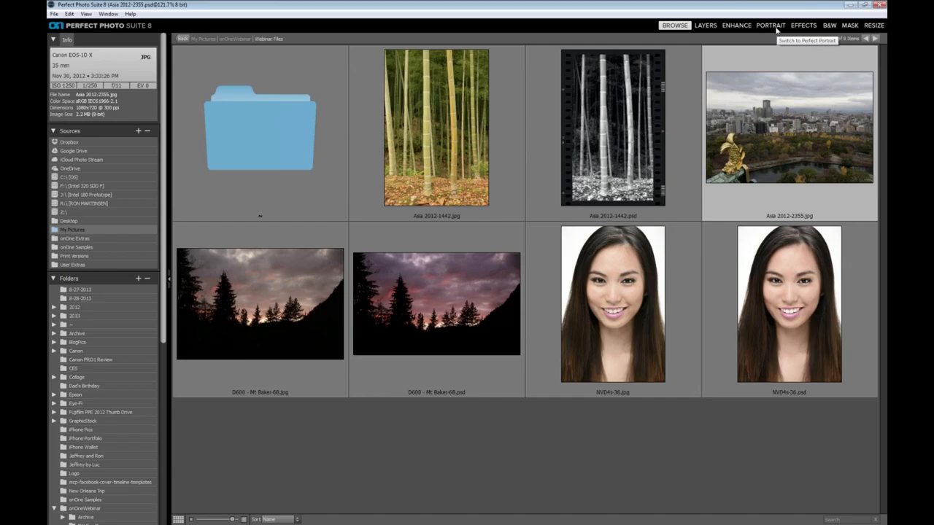
{"action": "left_click", "coordinate": [705, 25]}
{"action": "left_click", "coordinate": [539, 338]}
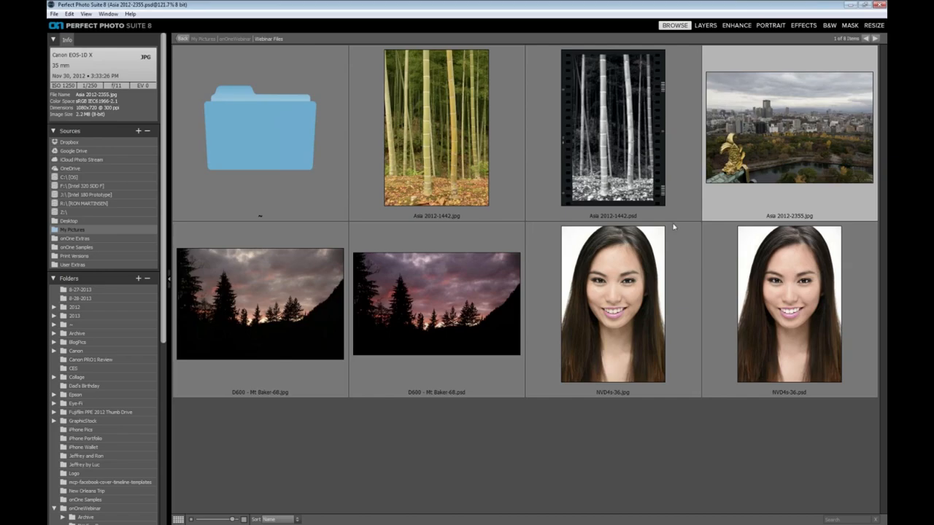
- Browse to the General Demo folder in onOneWebinar and open Asia 2012-2355.jpg for viewing
{"action": "left_click", "coordinate": [233, 40]}
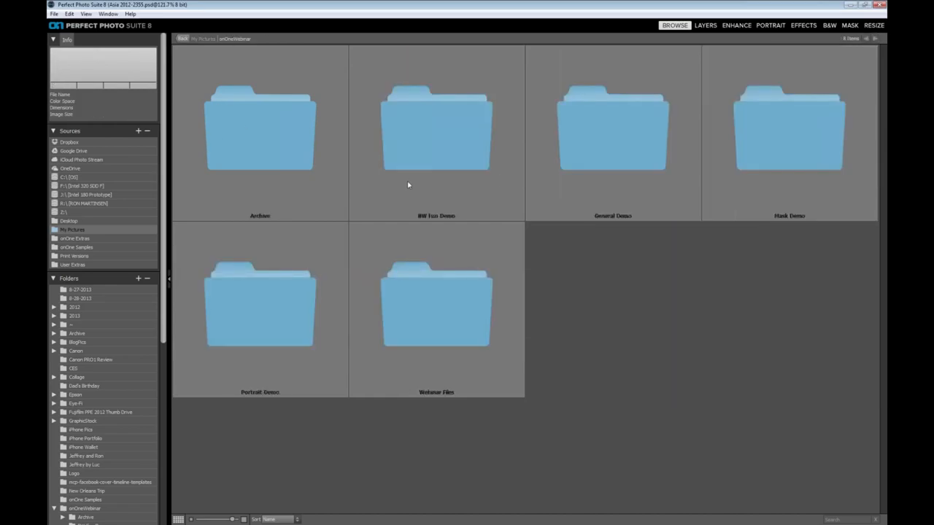
{"action": "double_click", "coordinate": [665, 147]}
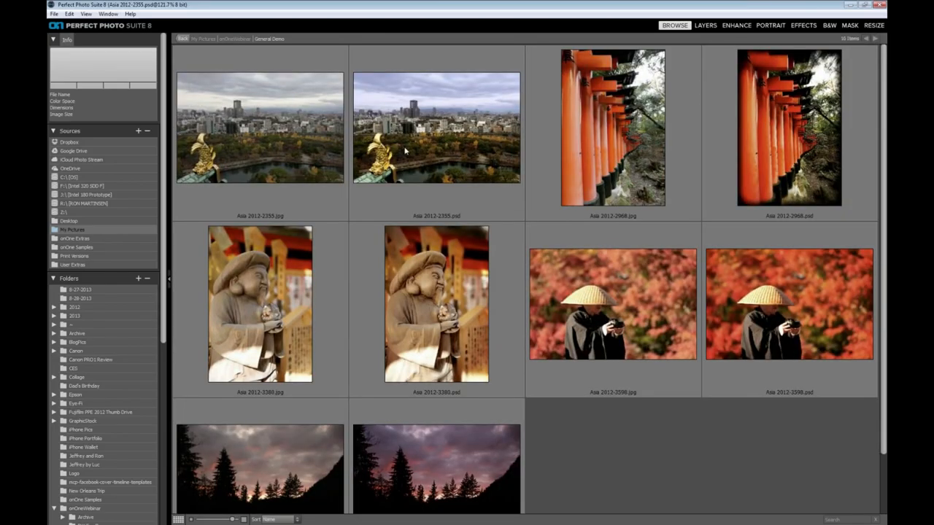
{"action": "double_click", "coordinate": [308, 137]}
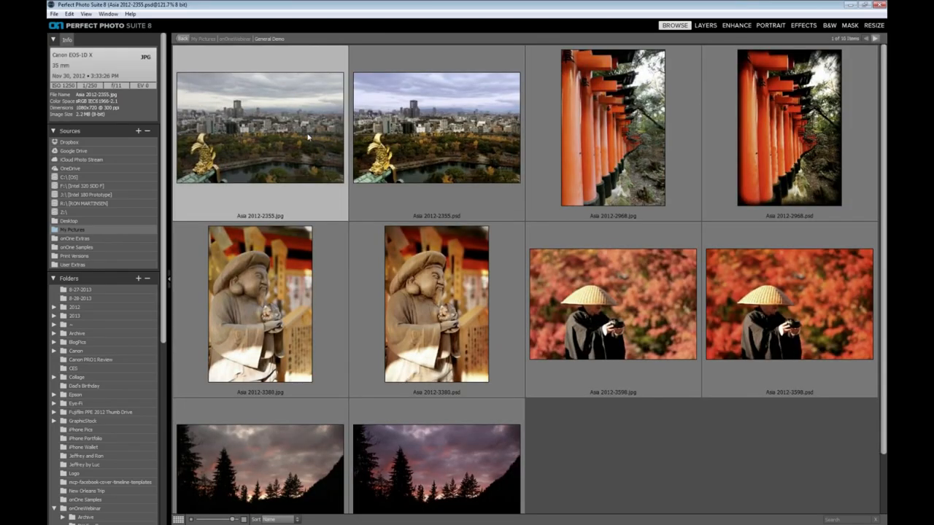